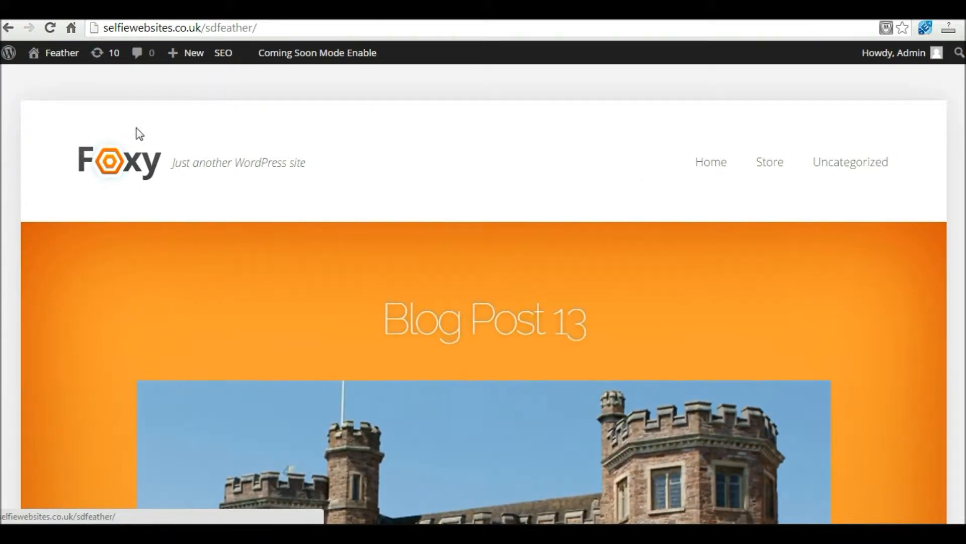
Open the site's admin area and add a new page titled "About Us".
{"action": "mouse_move", "coordinate": [59, 59]}
{"action": "left_click", "coordinate": [60, 59]}
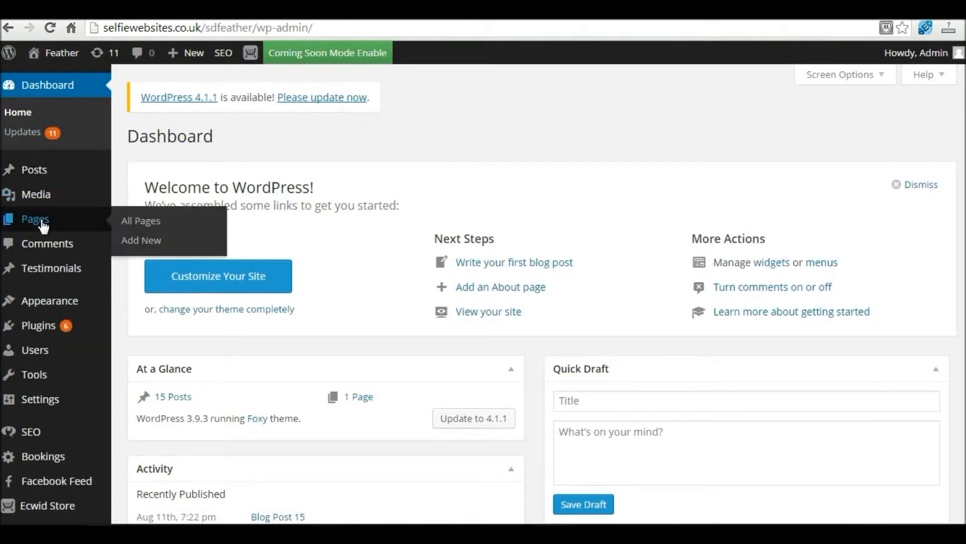
{"action": "left_click", "coordinate": [40, 220]}
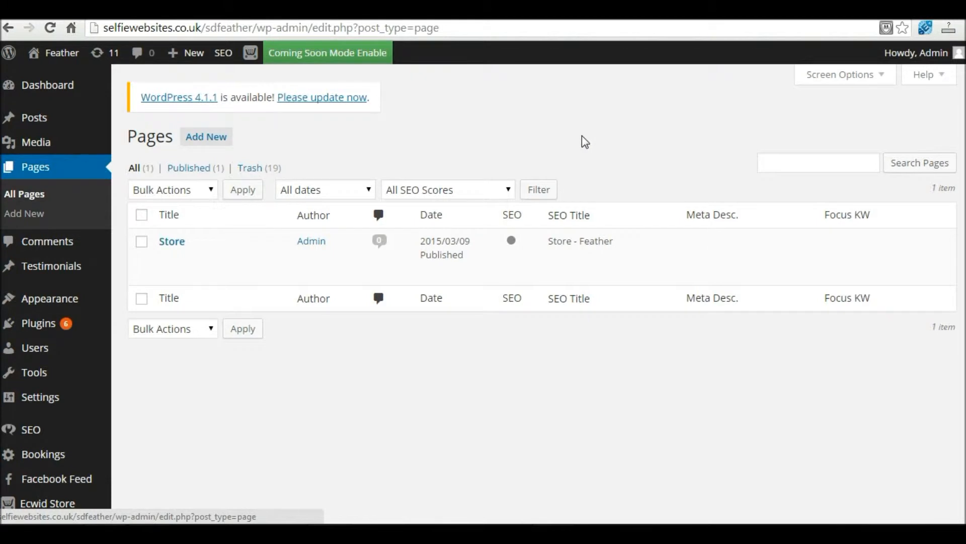
{"action": "mouse_move", "coordinate": [171, 256]}
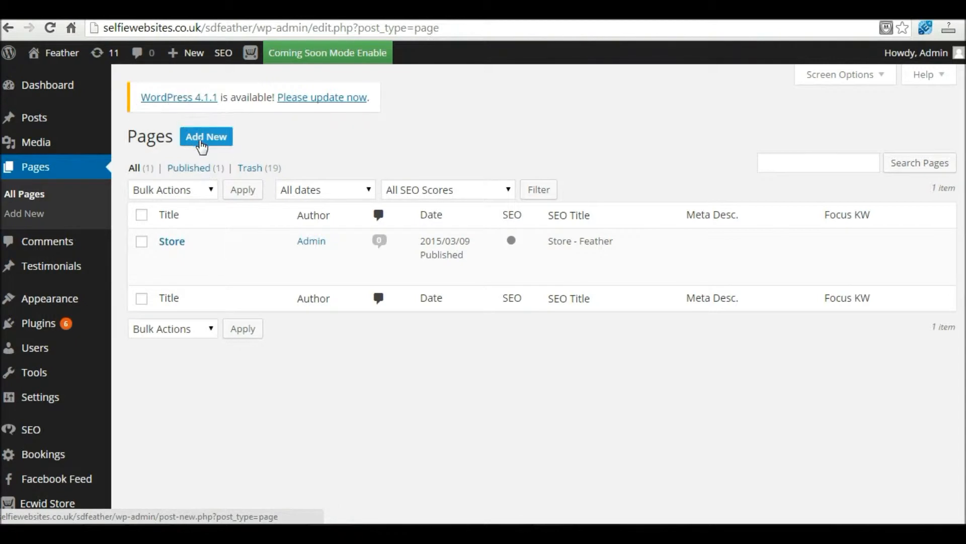
{"action": "left_click", "coordinate": [201, 146]}
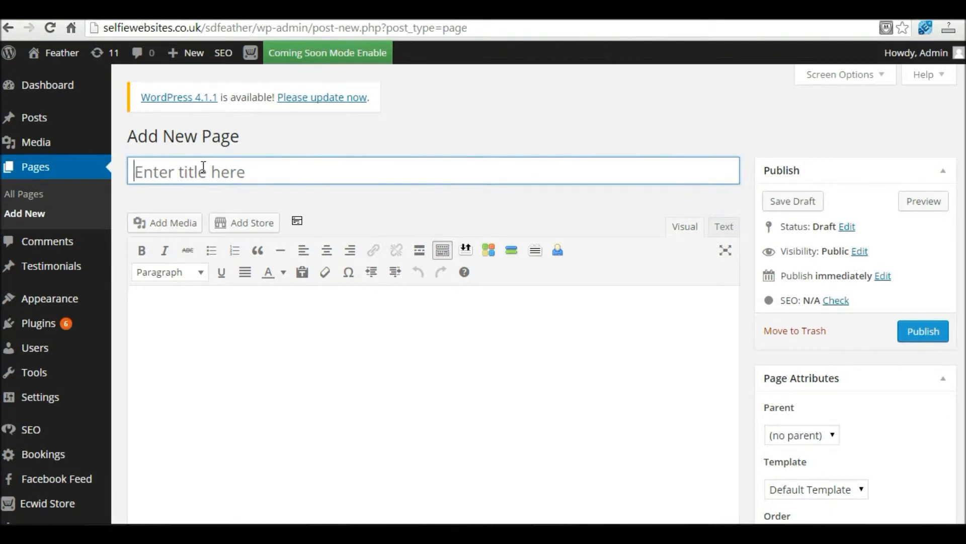
{"action": "type", "text": "About Us"}
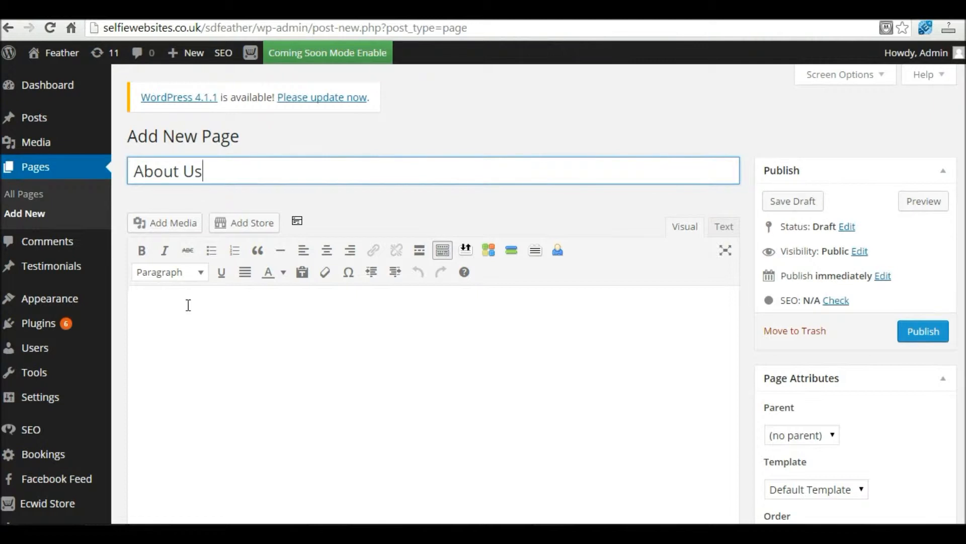
Write "Selfie Websites is a DIY website service that helps small business owners to manage their own websites." as the page body.
{"action": "left_click", "coordinate": [157, 302]}
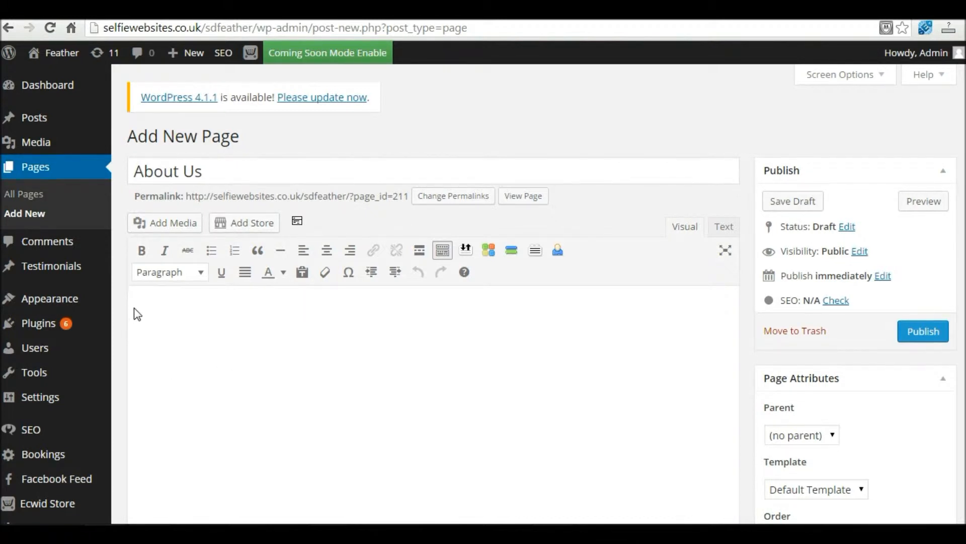
{"action": "type", "text": "Selfie Websites is a"}
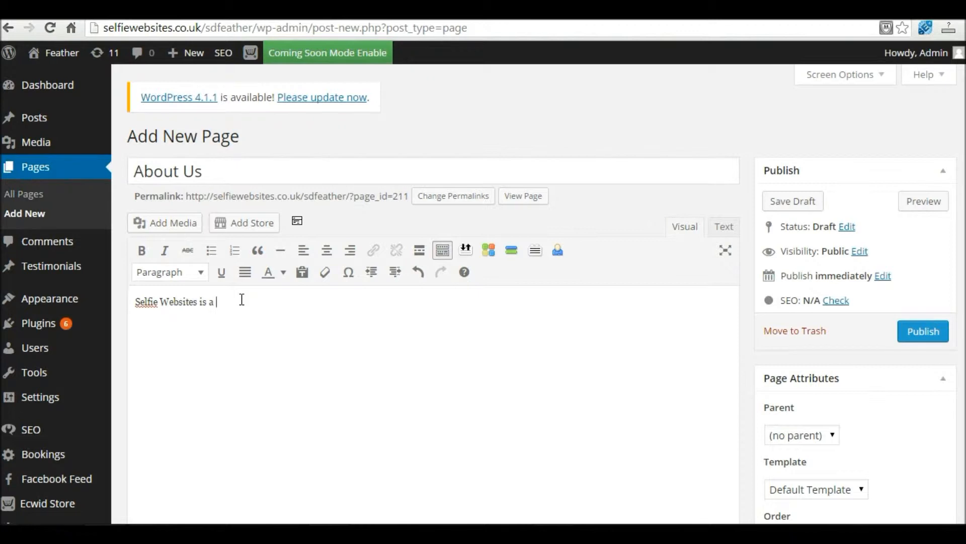
{"action": "type", "text": " DIY website service that helps small business owners to ma"}
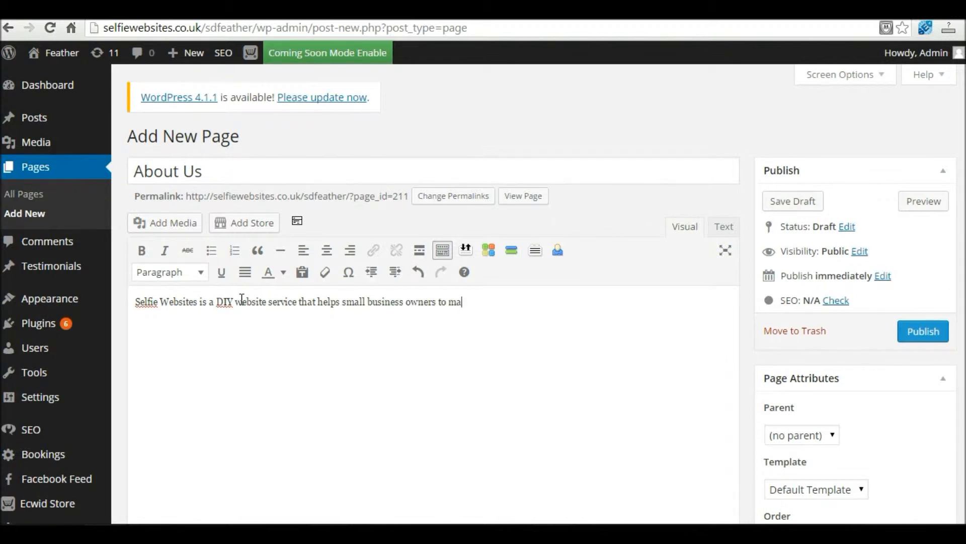
{"action": "type", "text": "nage their own websites."}
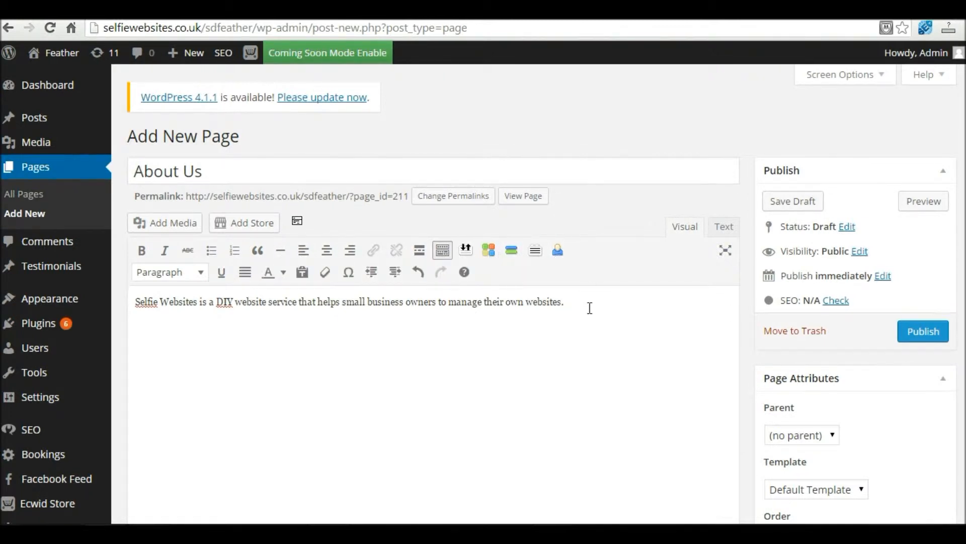
Try bold formatting on the words "Selfie Websites is a DIY" in the body sentence.
{"action": "left_click_drag", "start_coordinate": [553, 306], "coordinate": [133, 301]}
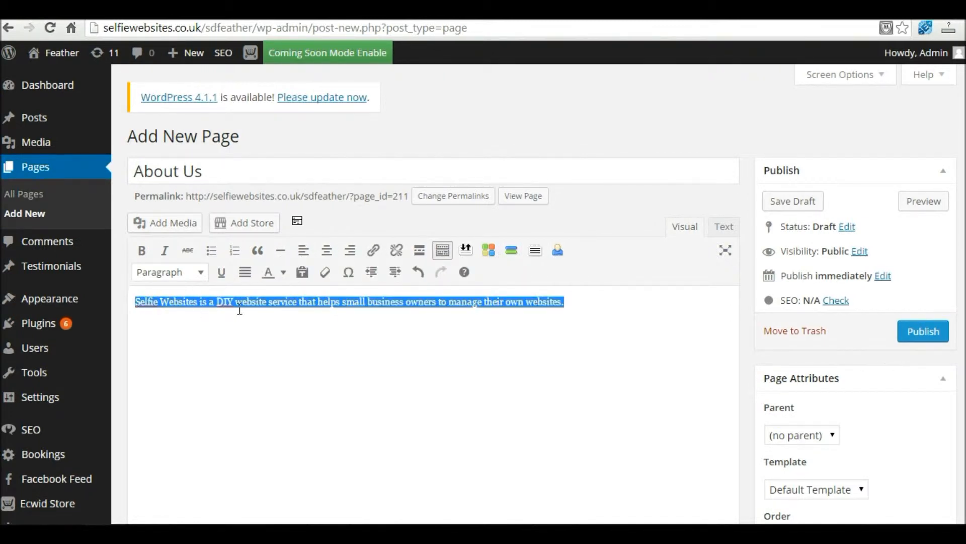
{"action": "left_click", "coordinate": [235, 302]}
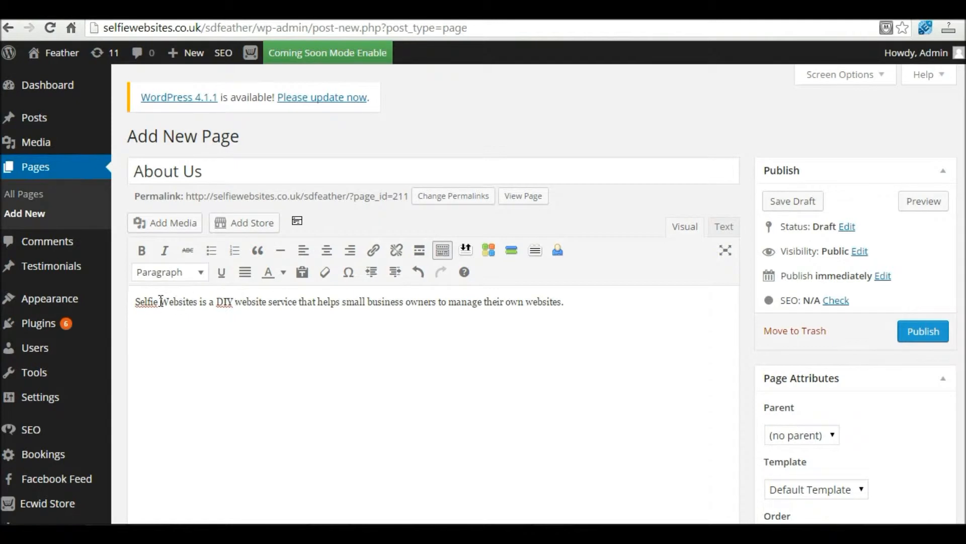
{"action": "left_click_drag", "start_coordinate": [136, 302], "coordinate": [233, 302]}
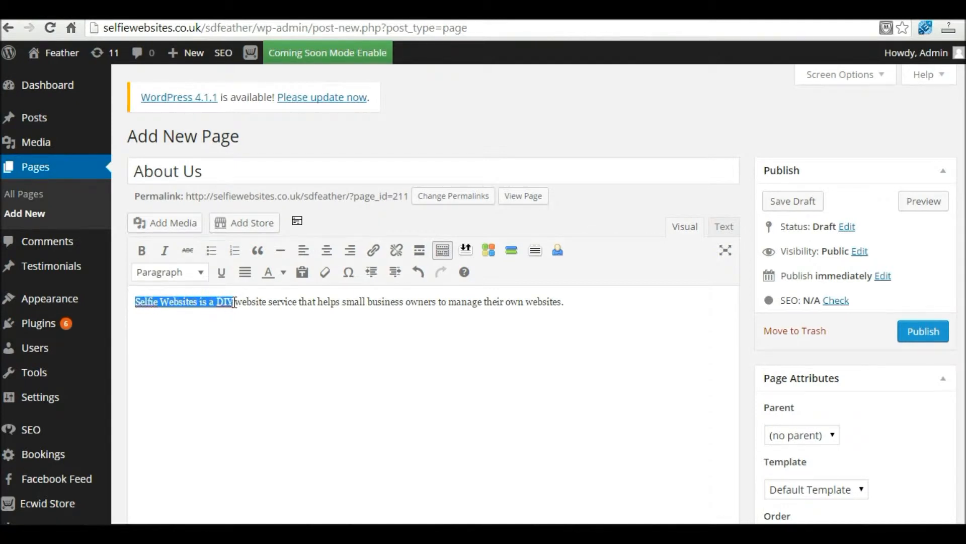
{"action": "left_click", "coordinate": [142, 251]}
{"action": "left_click", "coordinate": [208, 308]}
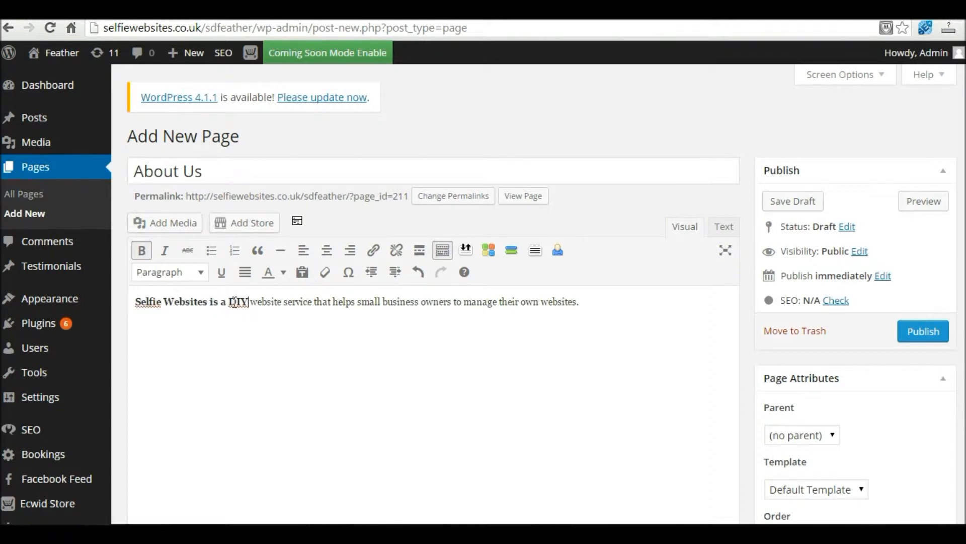
Remove the bold from "Selfie Websites is a DIY" and try italic on the same words.
{"action": "left_click_drag", "start_coordinate": [234, 302], "coordinate": [135, 301]}
{"action": "left_click", "coordinate": [162, 252]}
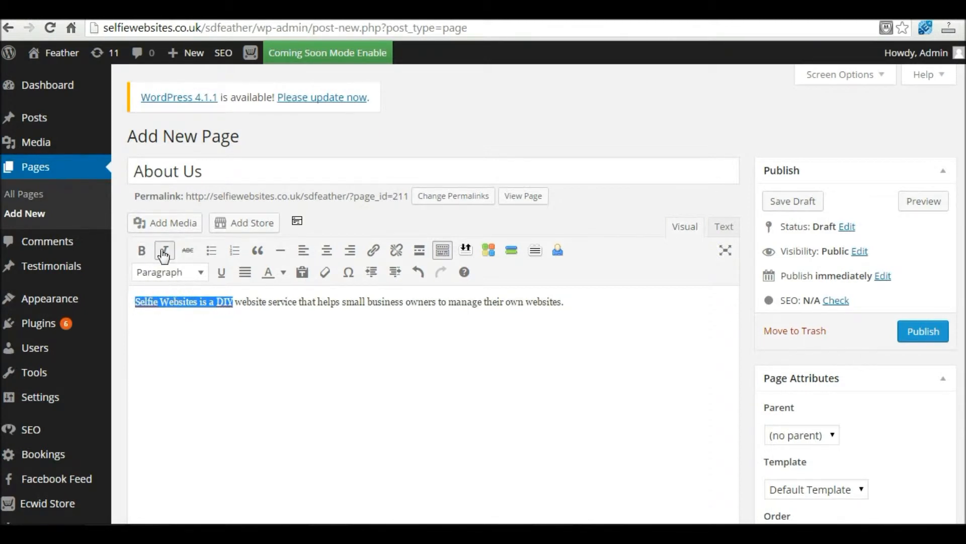
{"action": "left_click", "coordinate": [170, 329]}
{"action": "left_click_drag", "start_coordinate": [233, 302], "coordinate": [135, 302]}
{"action": "left_click", "coordinate": [164, 250]}
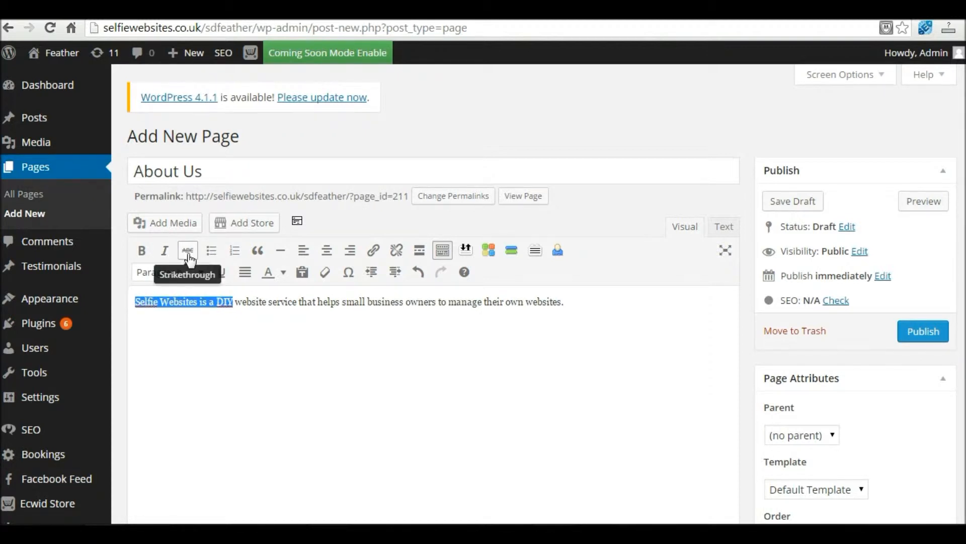
{"action": "left_click", "coordinate": [242, 302]}
Add two lines below the body sentence reading "RRP = £60" and "You pay £20".
{"action": "left_click", "coordinate": [588, 302]}
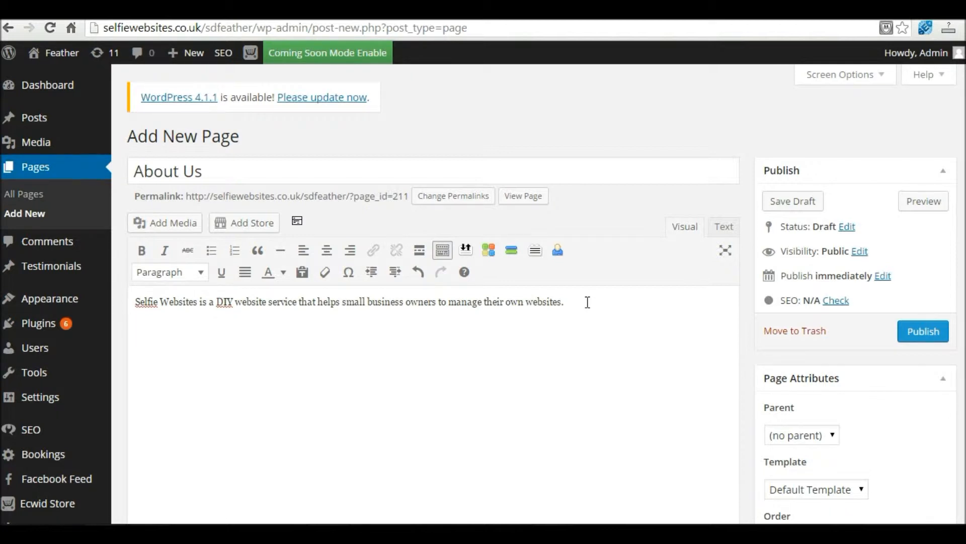
{"action": "type", "text": "RR"}
{"action": "type", "text": "pu"}
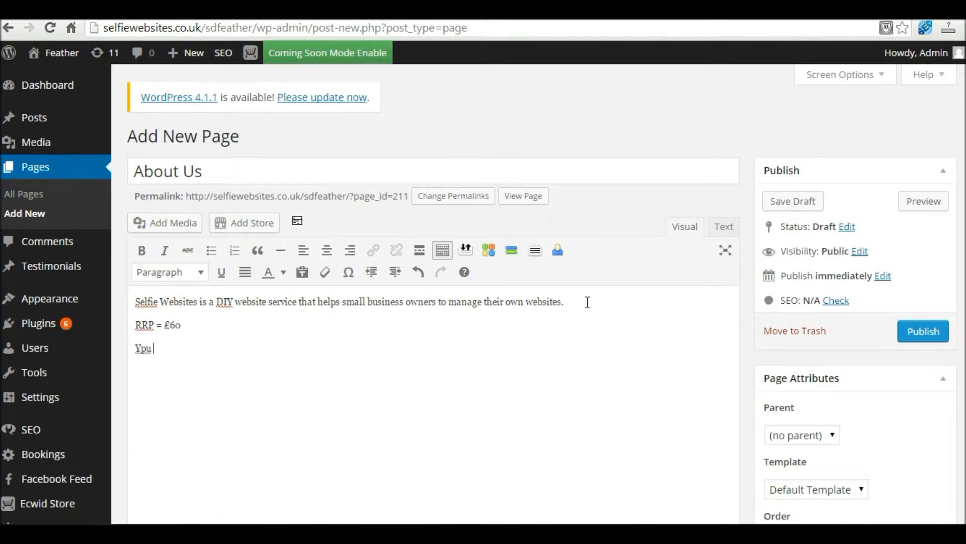
{"action": "key", "text": "BackSpace"}
{"action": "key", "text": "BackSpace"}
{"action": "key", "text": "BackSpace"}
{"action": "type", "text": "u pa"}
Apply strikethrough to the "RRP = £60" line.
{"action": "left_click_drag", "start_coordinate": [205, 329], "coordinate": [132, 326]}
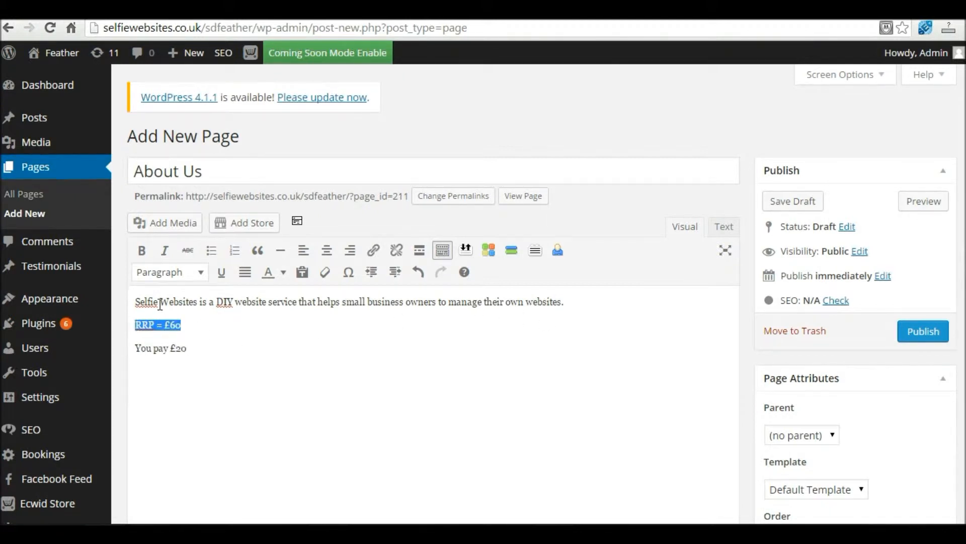
{"action": "left_click", "coordinate": [188, 252]}
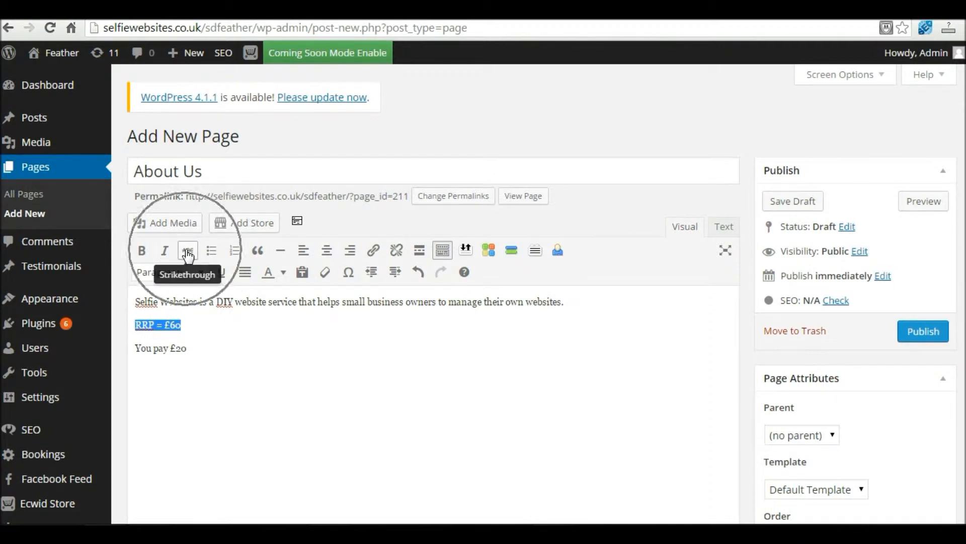
{"action": "left_click", "coordinate": [215, 373]}
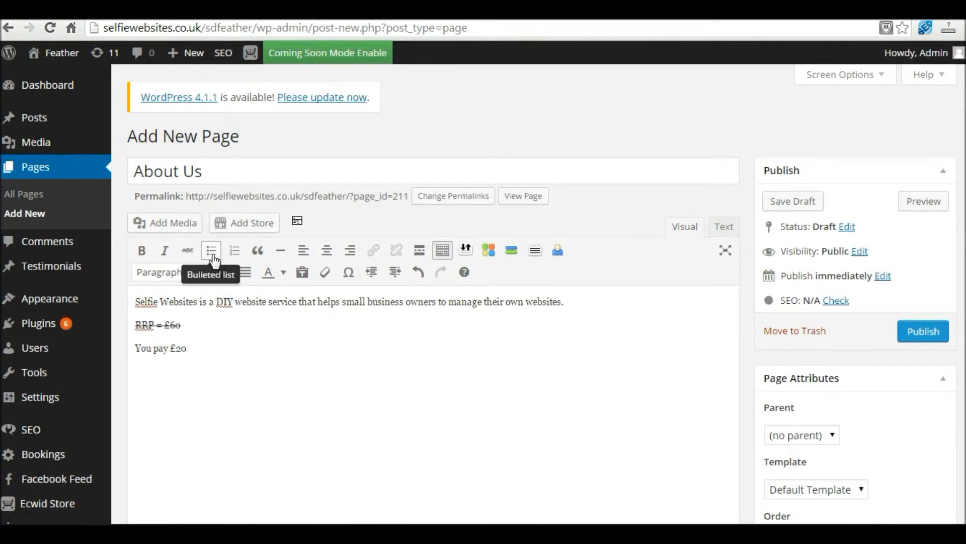
Try a bulleted list on the RRP and "You pay" lines, and revert them to plain text.
{"action": "left_click_drag", "start_coordinate": [187, 349], "coordinate": [136, 325]}
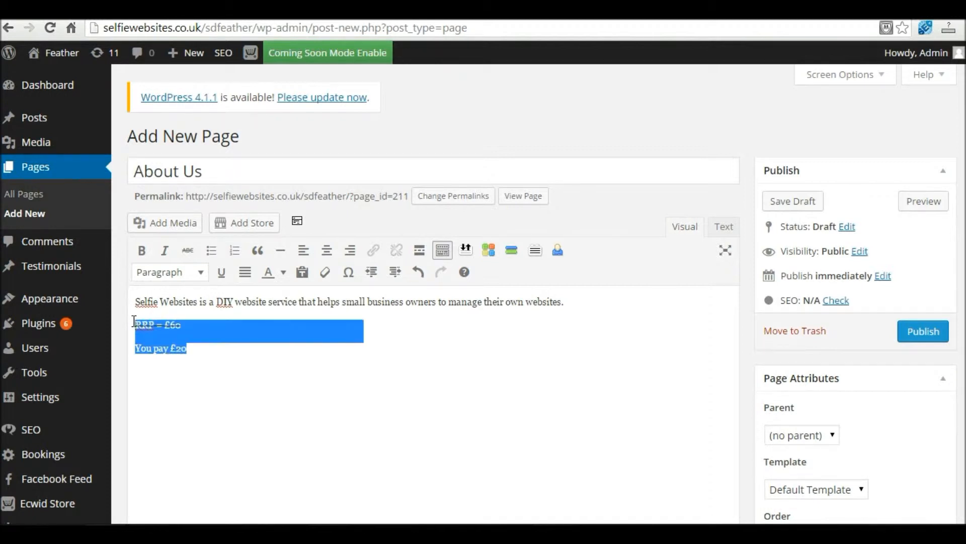
{"action": "left_click", "coordinate": [211, 250]}
{"action": "left_click", "coordinate": [234, 344]}
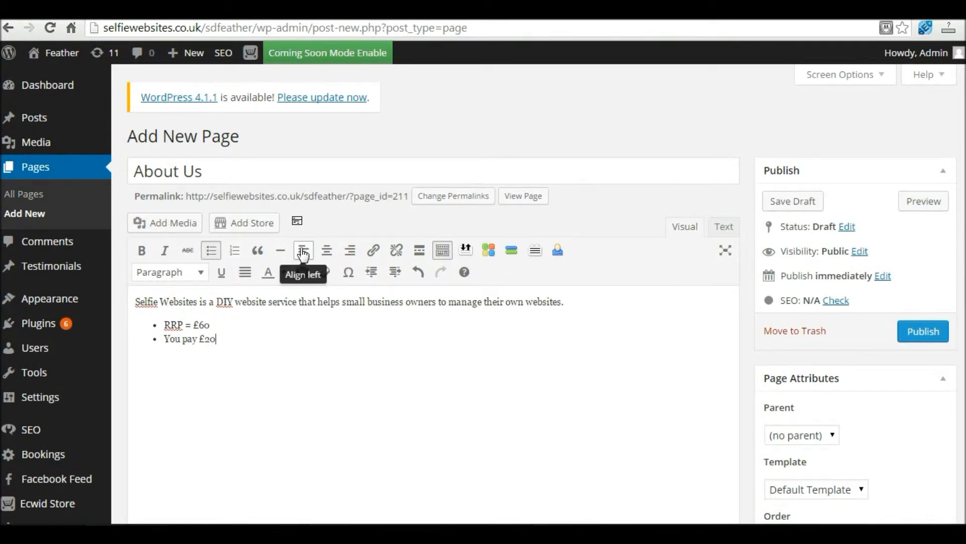
{"action": "left_click_drag", "start_coordinate": [218, 342], "coordinate": [158, 321]}
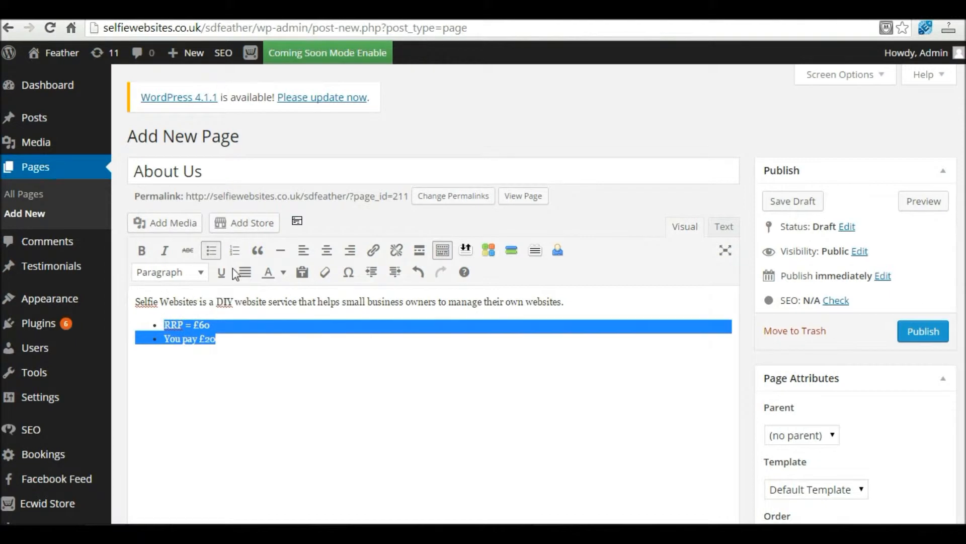
{"action": "left_click", "coordinate": [211, 250]}
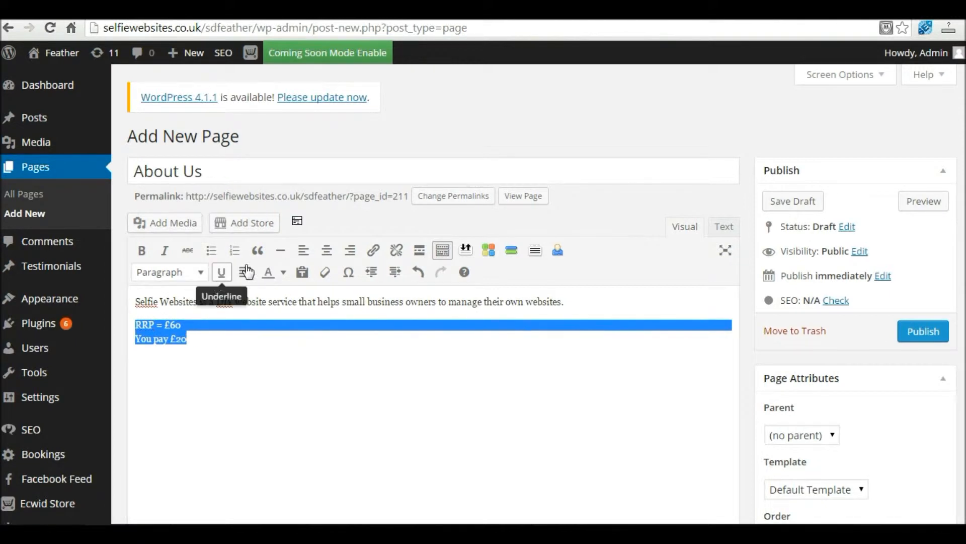
Try centre alignment on the RRP and "You pay" lines.
{"action": "left_click", "coordinate": [304, 258]}
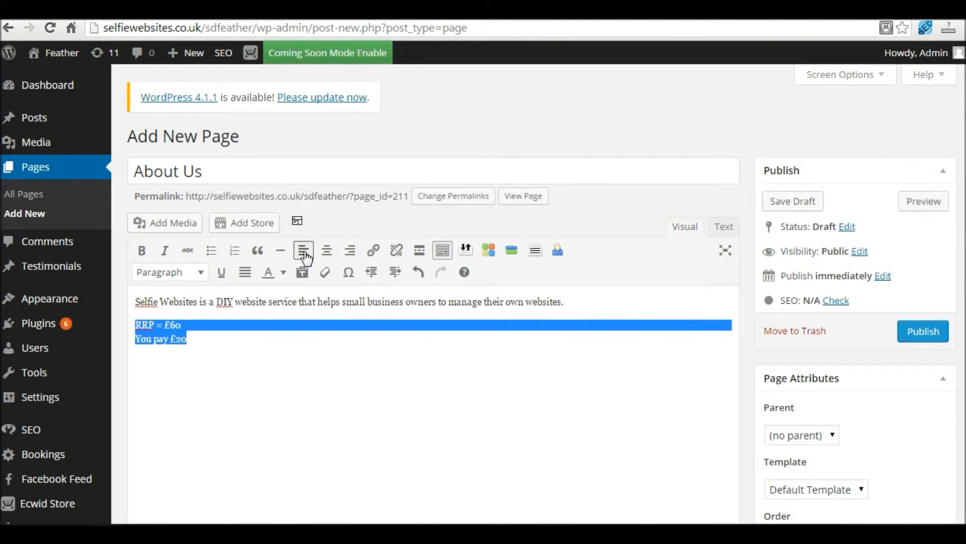
{"action": "left_click", "coordinate": [327, 250]}
{"action": "left_click", "coordinate": [427, 362]}
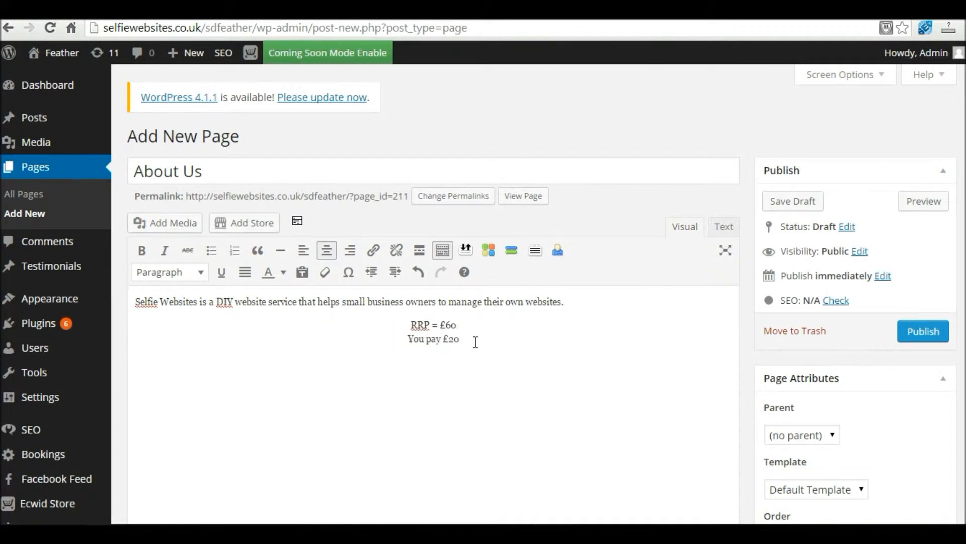
Right-align the RRP and "You pay" lines.
{"action": "left_click_drag", "start_coordinate": [476, 342], "coordinate": [409, 323]}
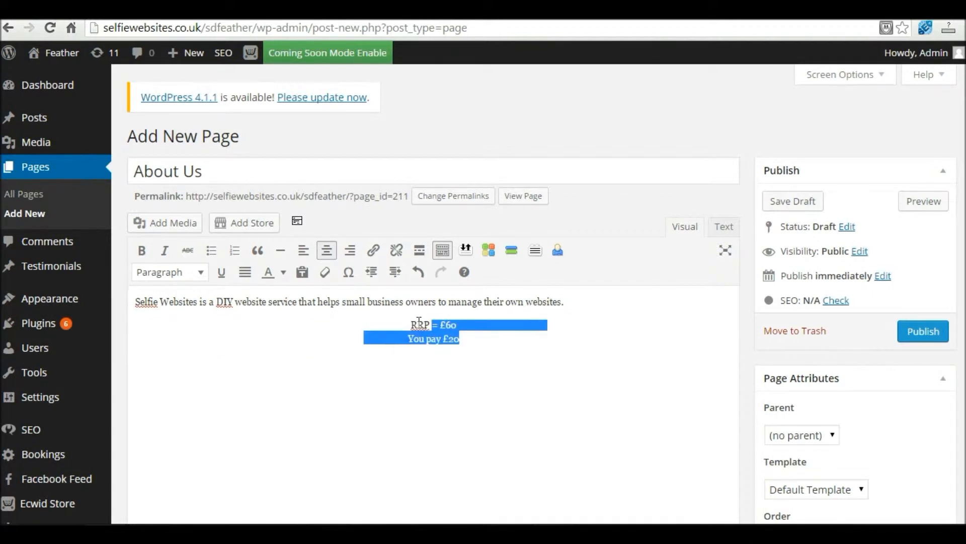
{"action": "left_click", "coordinate": [351, 254]}
{"action": "left_click", "coordinate": [607, 352]}
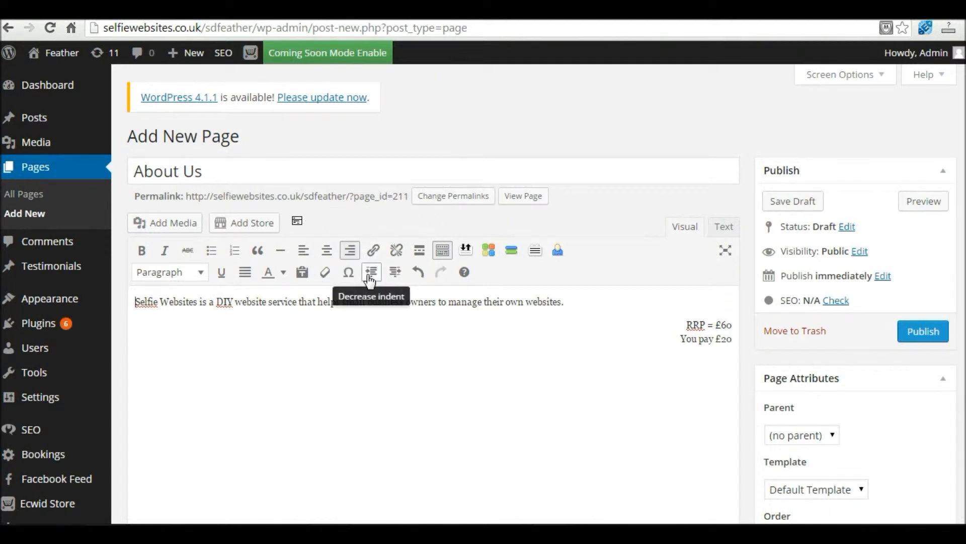
Add a left-aligned line below the prices reading "Click here to visit the Selfie Websites homepage >".
{"action": "left_click", "coordinate": [733, 340]}
{"action": "key", "text": "Return"}
{"action": "type", "text": "Click here to visit the Selfie Websites "}
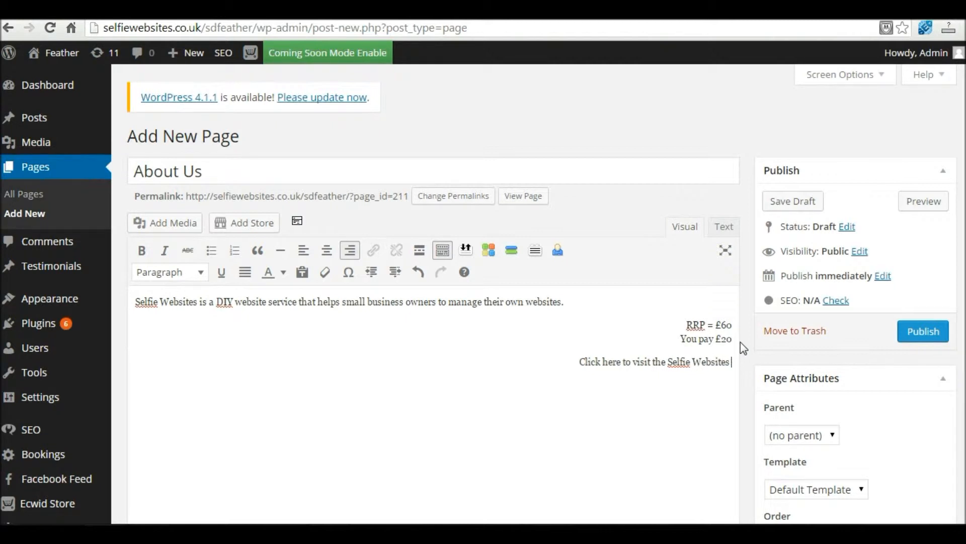
{"action": "type", "text": "homep"}
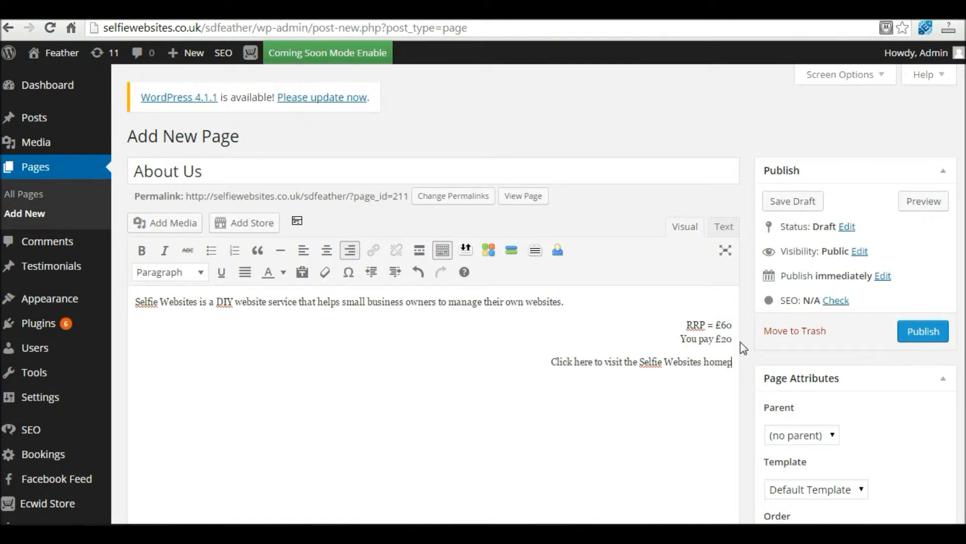
{"action": "type", "text": "age >"}
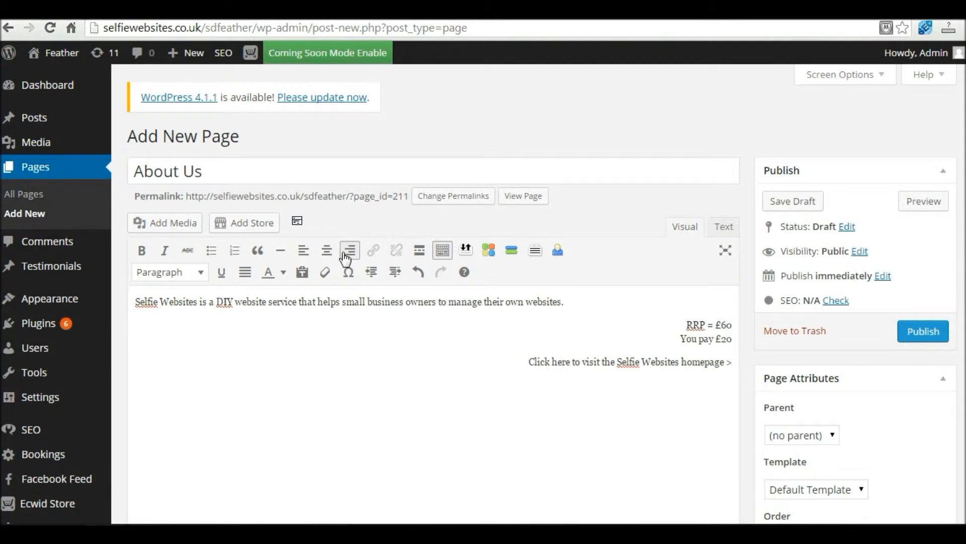
{"action": "left_click", "coordinate": [304, 252]}
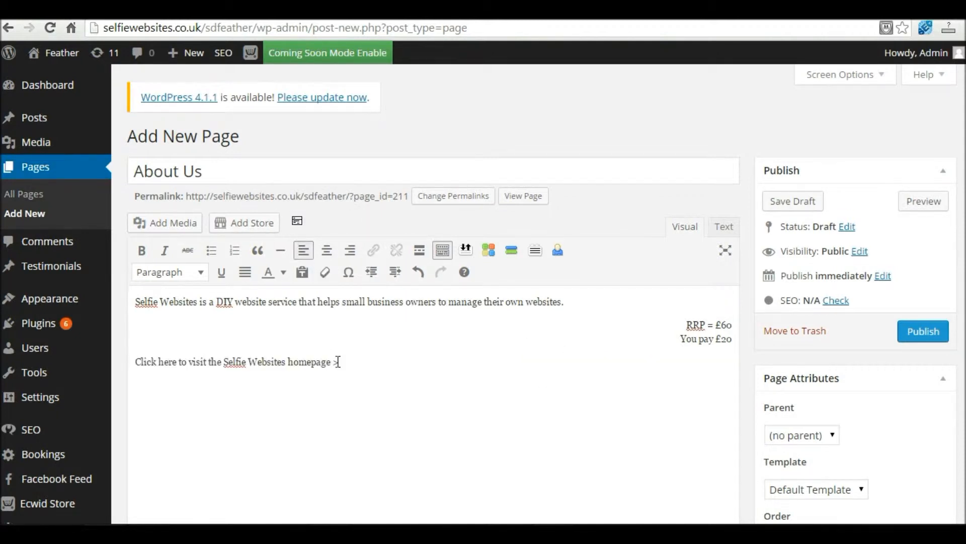
{"action": "left_click_drag", "start_coordinate": [340, 362], "coordinate": [133, 360]}
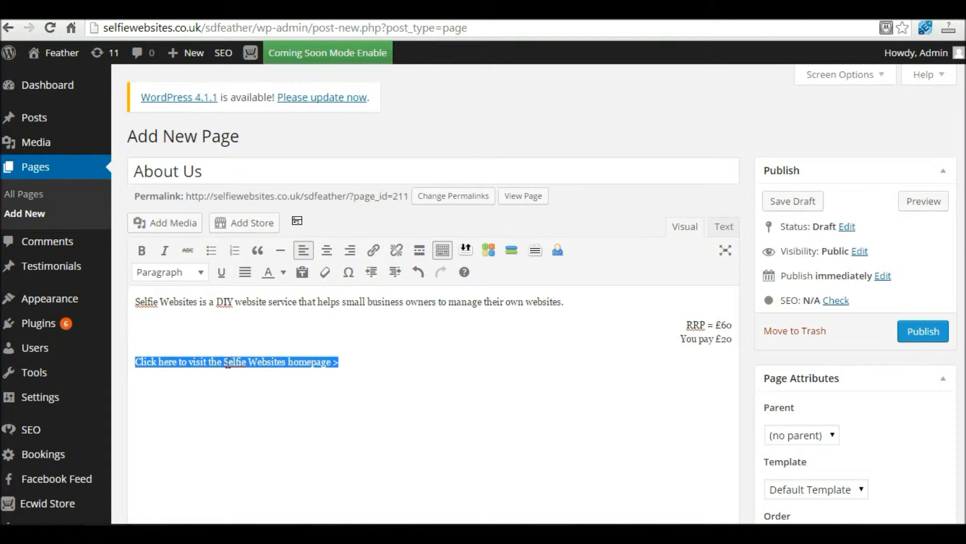
{"action": "left_click", "coordinate": [373, 252]}
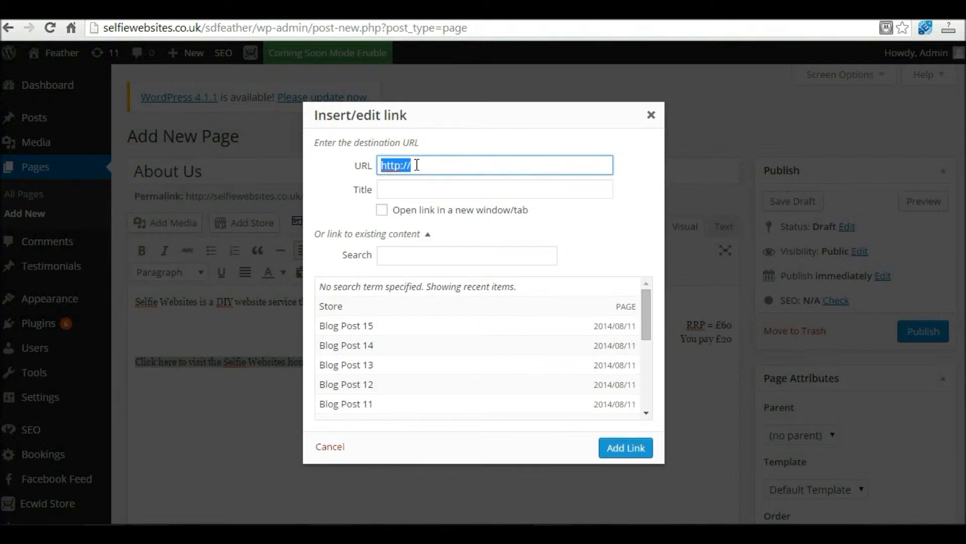
{"action": "left_click", "coordinate": [417, 165]}
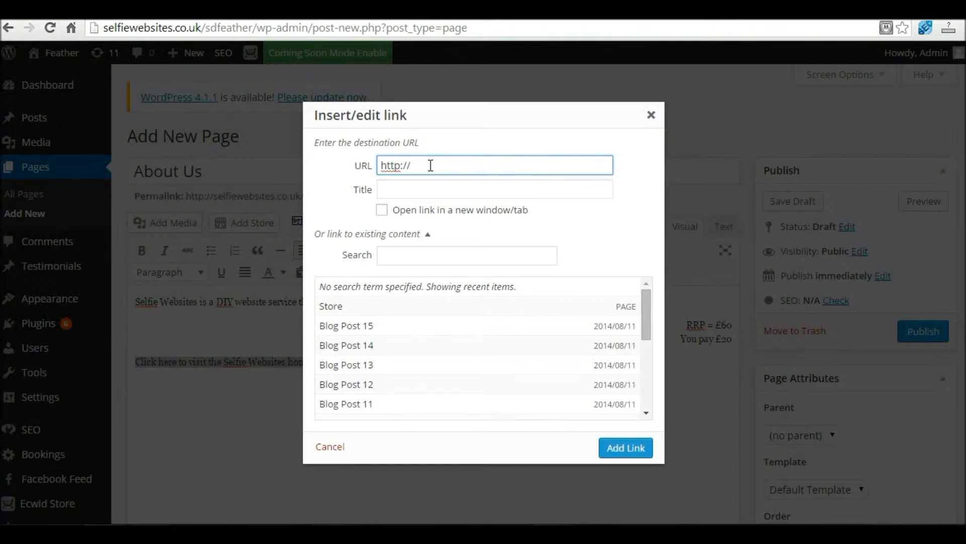
{"action": "type", "text": "www.selfiewebsites"}
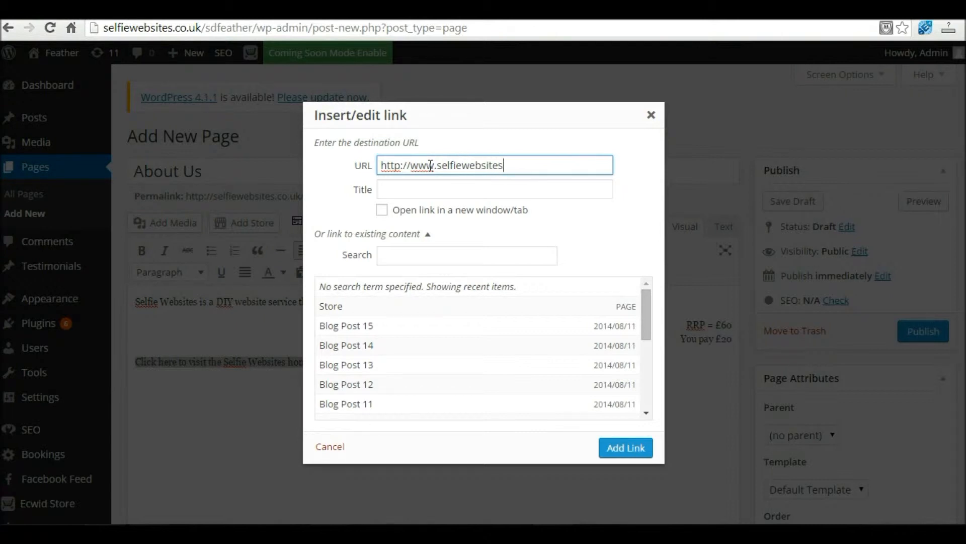
{"action": "type", "text": ".co.uk"}
Open the Google homepage in a new browser tab using the address google.com.
{"action": "key", "text": "ctrl+t"}
{"action": "type", "text": "g"}
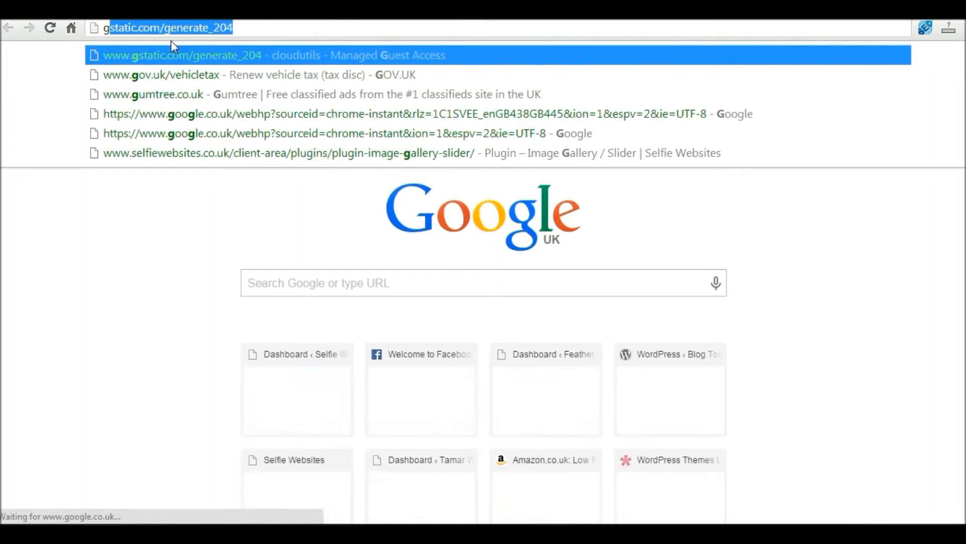
{"action": "type", "text": "oogle"}
{"action": "key", "text": "Return"}
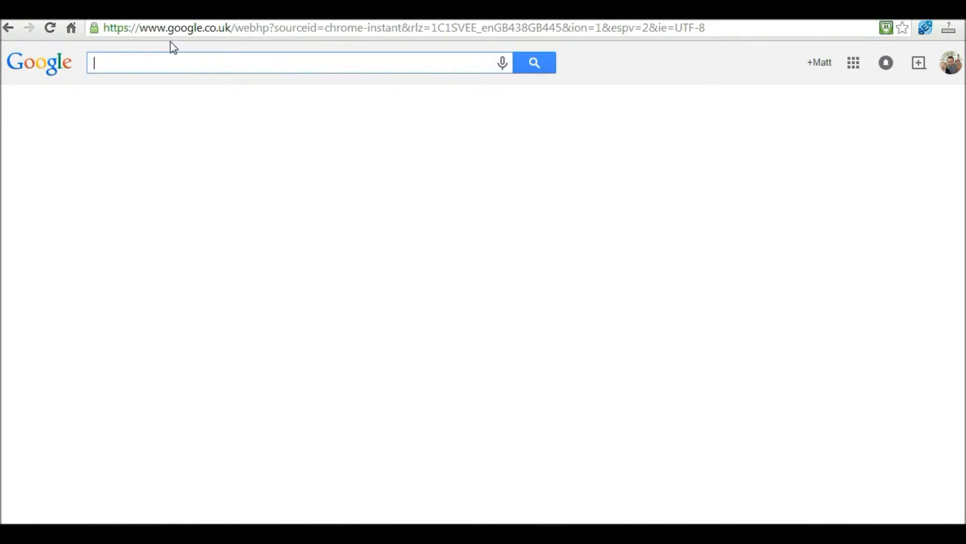
{"action": "left_click", "coordinate": [191, 32]}
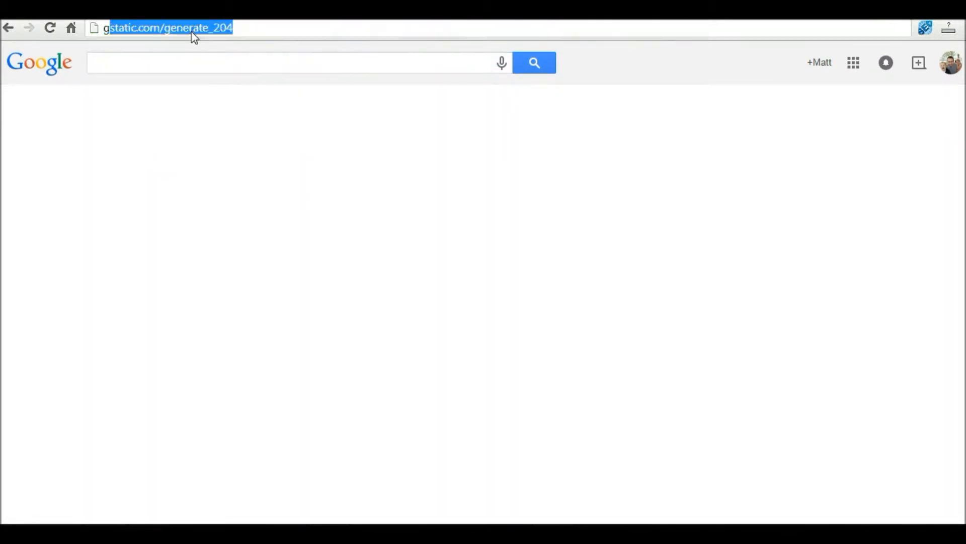
{"action": "type", "text": "google"}
{"action": "key", "text": "Delete"}
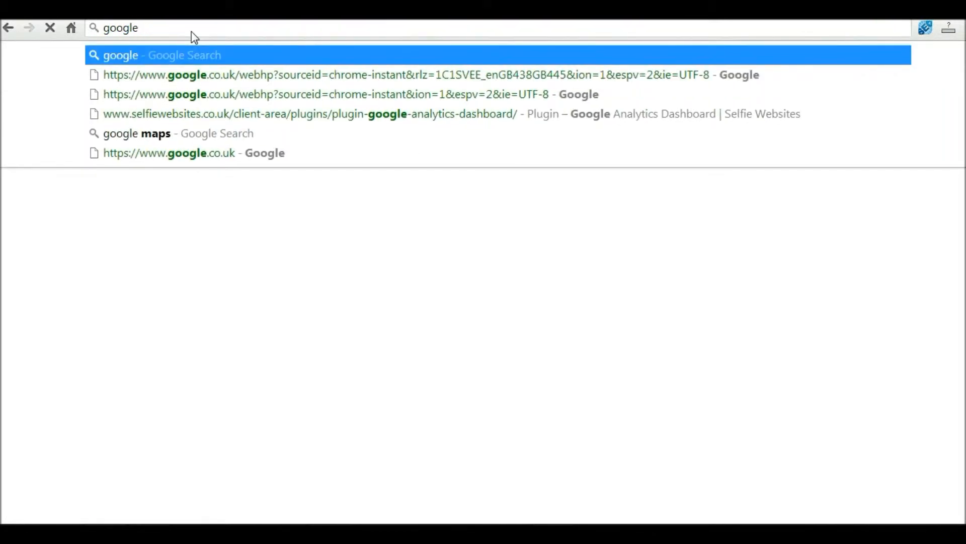
{"action": "type", "text": ".com"}
{"action": "key", "text": "Return"}
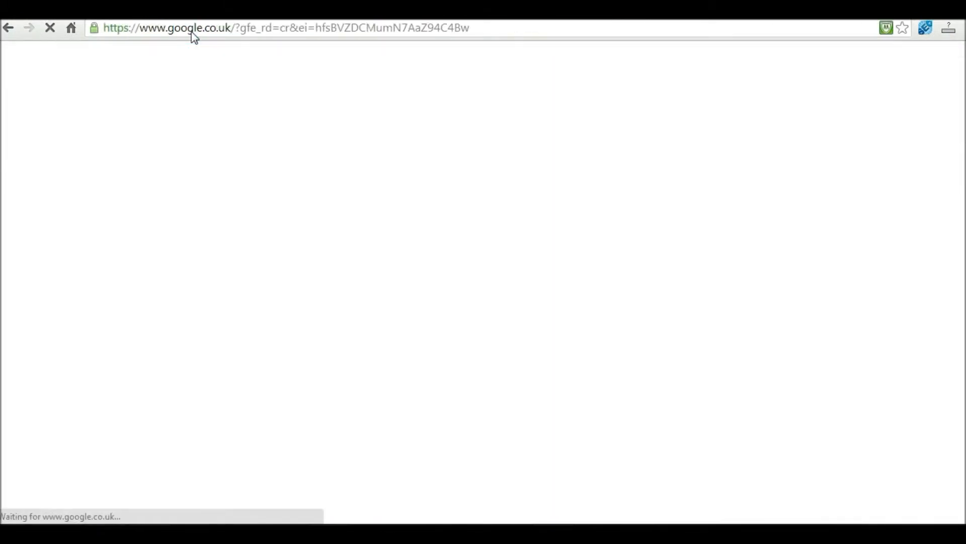
Copy the full web address of the open Google homepage.
{"action": "left_click", "coordinate": [503, 28]}
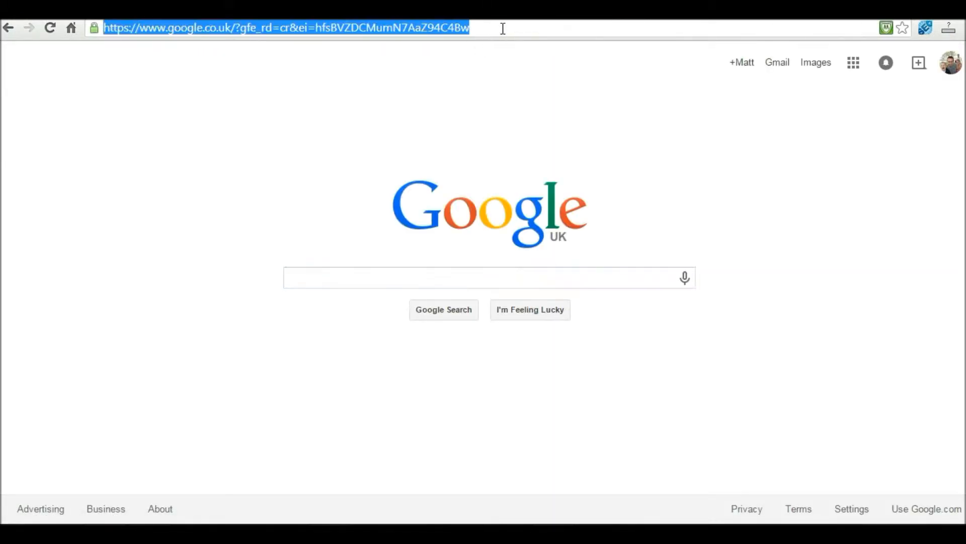
{"action": "left_click_drag", "start_coordinate": [489, 26], "coordinate": [98, 28]}
{"action": "right_click", "coordinate": [132, 26]}
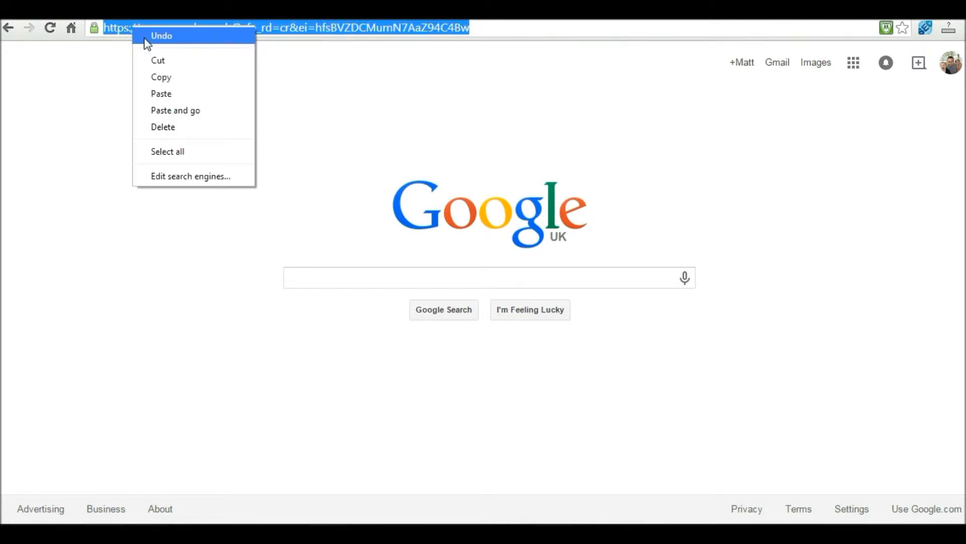
{"action": "left_click", "coordinate": [158, 76]}
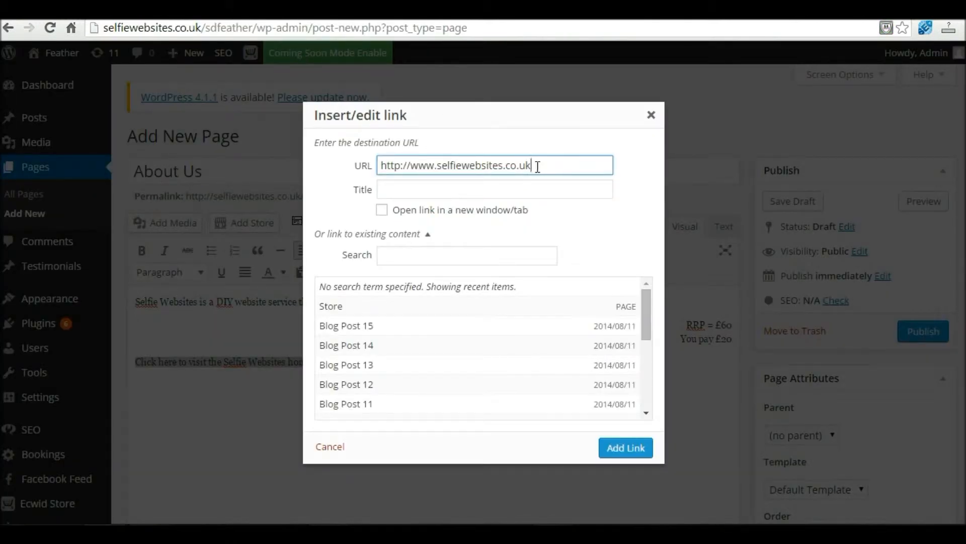
Try linking the homepage line to the copied Google address in place of the entered URL, and remove the link.
{"action": "left_click_drag", "start_coordinate": [538, 167], "coordinate": [361, 153]}
{"action": "key", "text": "BackSpace"}
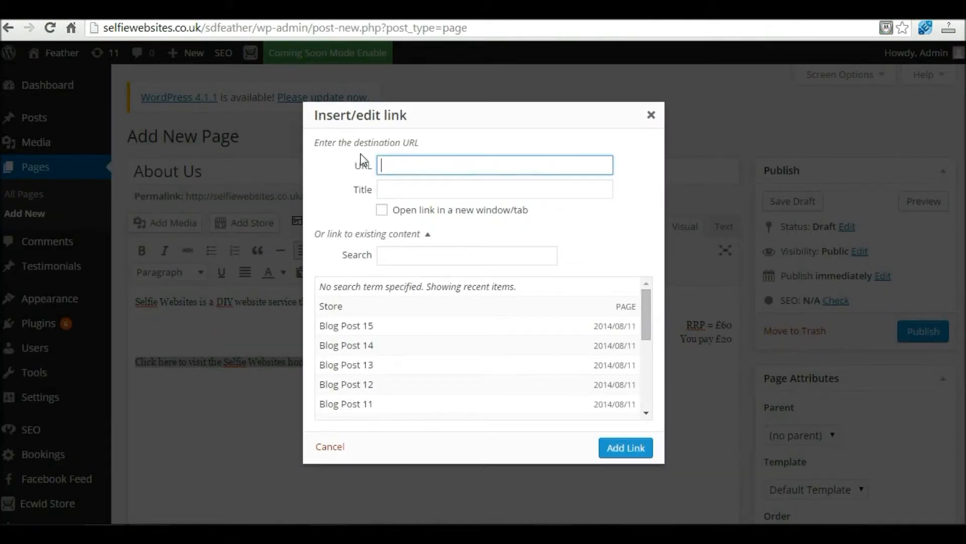
{"action": "right_click", "coordinate": [400, 166]}
{"action": "left_click", "coordinate": [432, 248]}
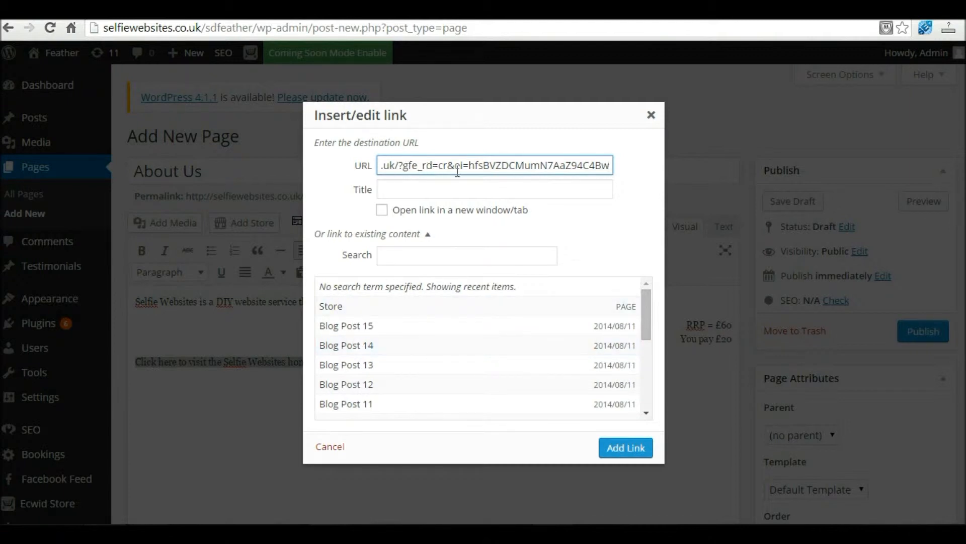
{"action": "left_click_drag", "start_coordinate": [650, 329], "coordinate": [646, 402]}
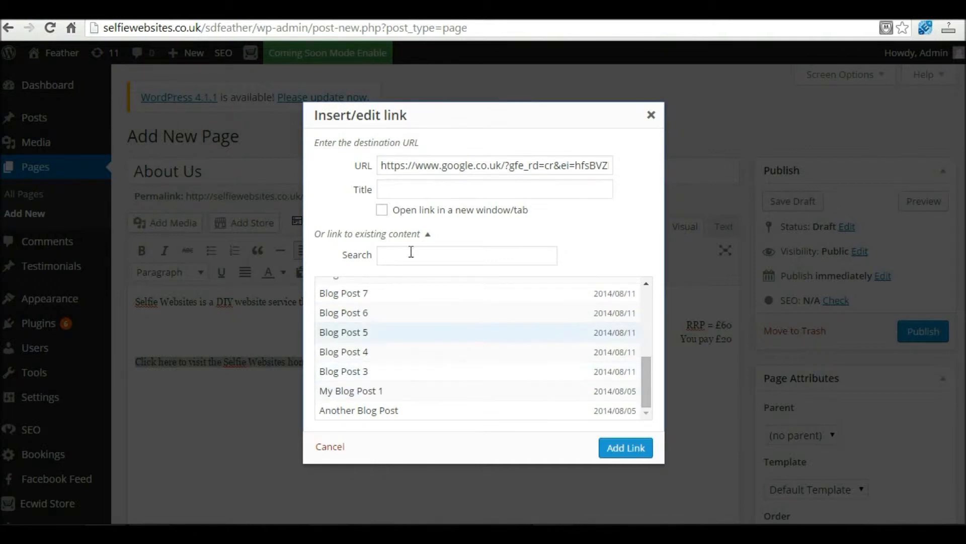
{"action": "left_click_drag", "start_coordinate": [391, 166], "coordinate": [612, 166]}
{"action": "left_click", "coordinate": [588, 168]}
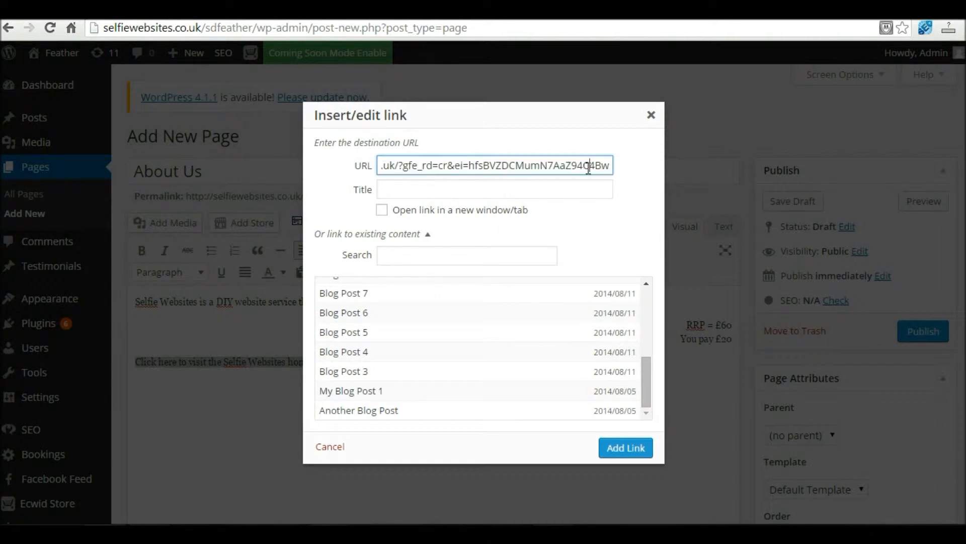
{"action": "left_click", "coordinate": [642, 450]}
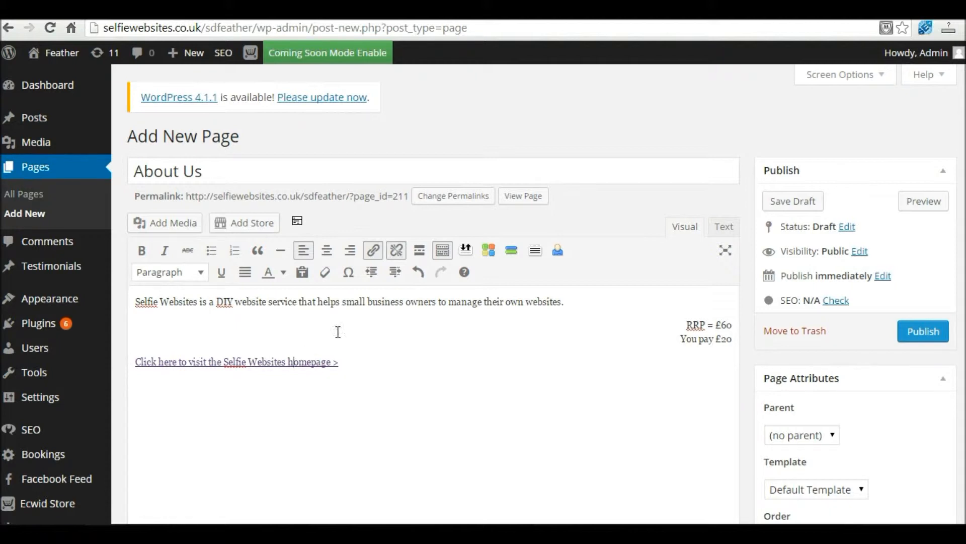
{"action": "left_click", "coordinate": [397, 251]}
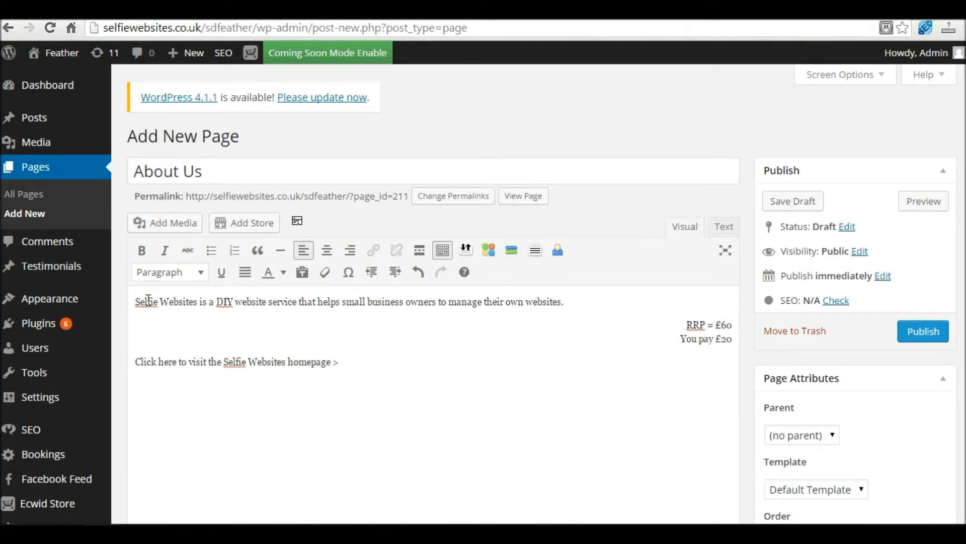
Try red as the text colour for the words "Selfie Websites" in the opening sentence.
{"action": "left_click_drag", "start_coordinate": [135, 301], "coordinate": [201, 300]}
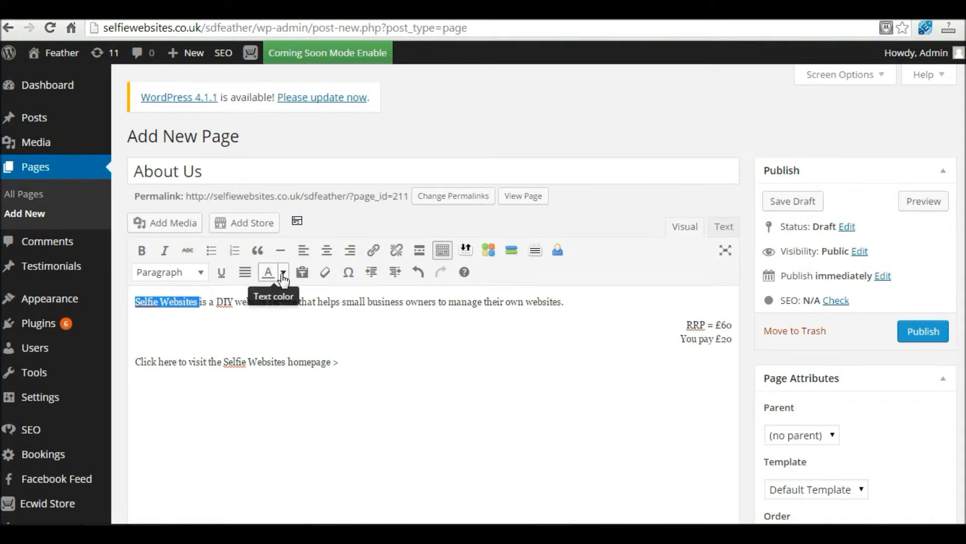
{"action": "left_click", "coordinate": [283, 272]}
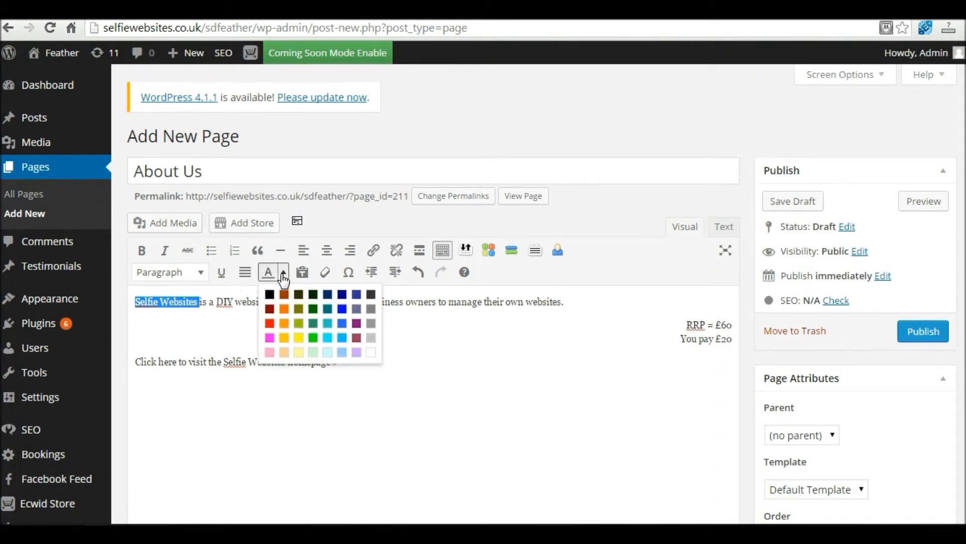
{"action": "left_click", "coordinate": [269, 323]}
{"action": "left_click", "coordinate": [202, 307]}
Set the text colour of "Selfie Websites" in the opening sentence to green (#339966).
{"action": "left_click_drag", "start_coordinate": [198, 301], "coordinate": [134, 300]}
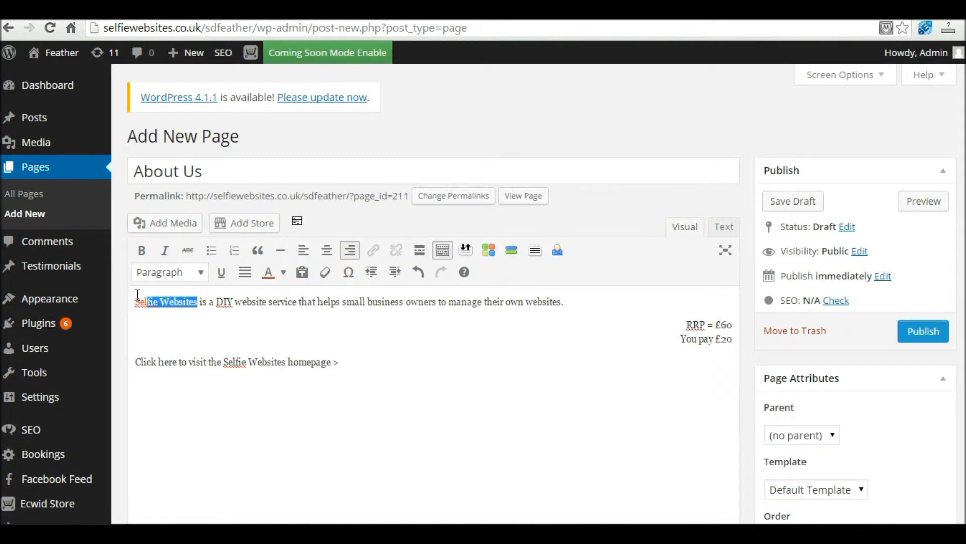
{"action": "left_click", "coordinate": [285, 273]}
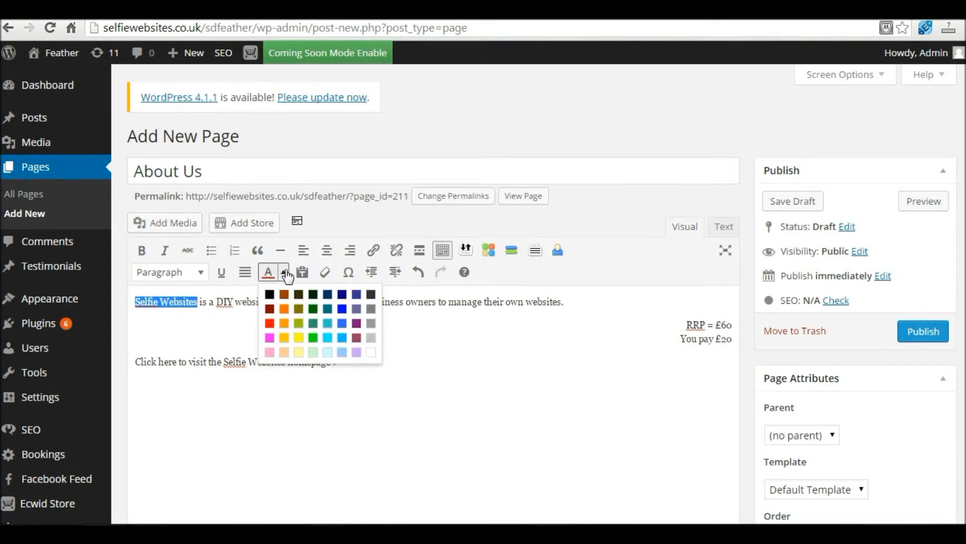
{"action": "left_click", "coordinate": [315, 328]}
{"action": "left_click", "coordinate": [278, 298]}
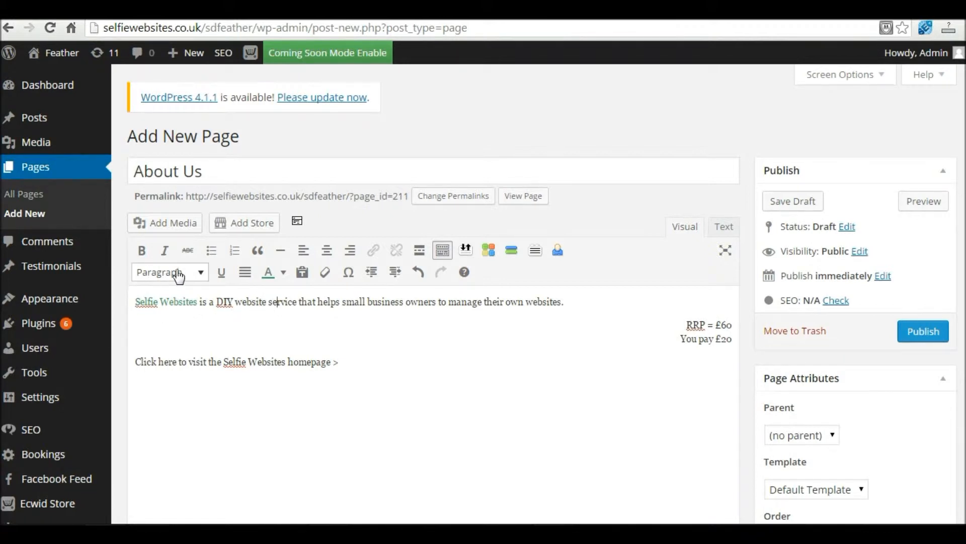
Add three lines above the opening sentence reading "Heading 1", "Heading 2" and "Heading 3".
{"action": "left_click", "coordinate": [203, 275]}
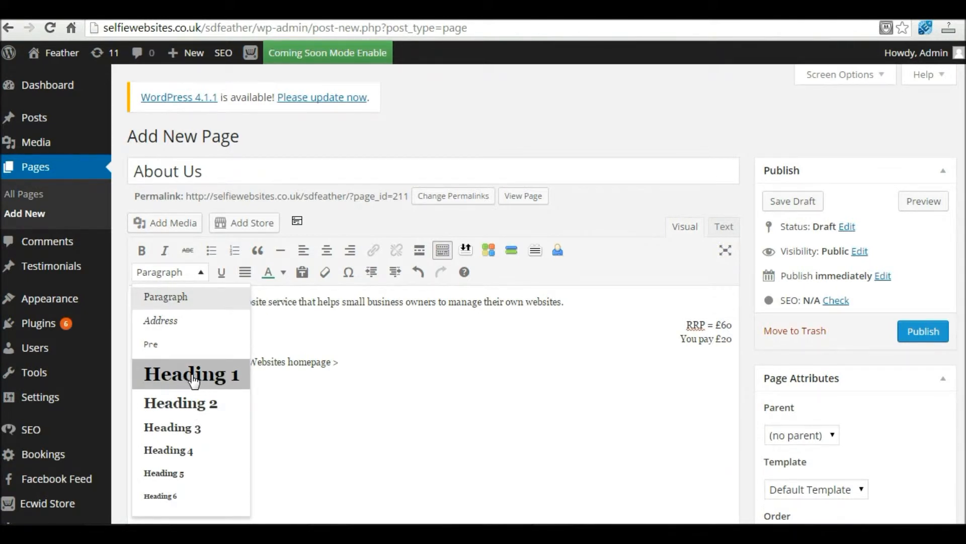
{"action": "left_click", "coordinate": [320, 300]}
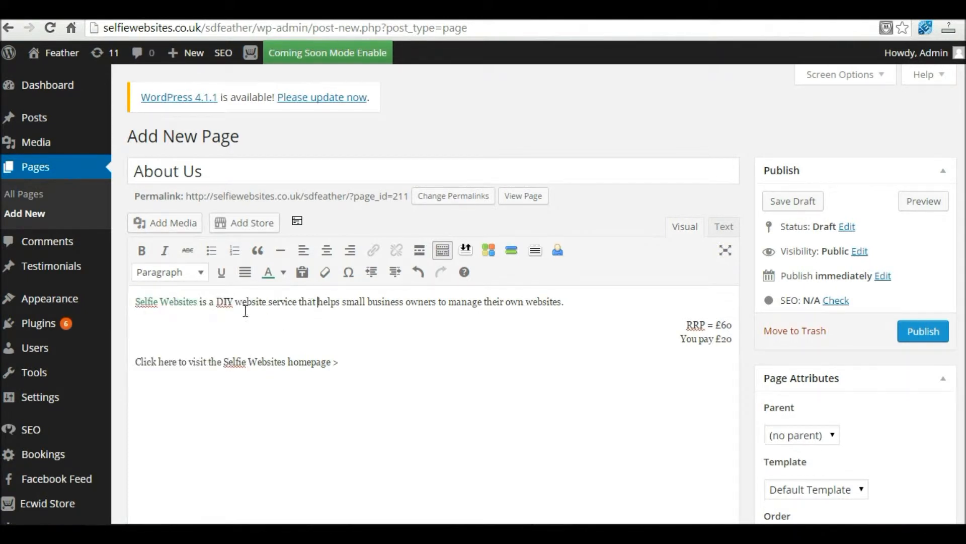
{"action": "left_click", "coordinate": [135, 301]}
{"action": "key", "text": "Return"}
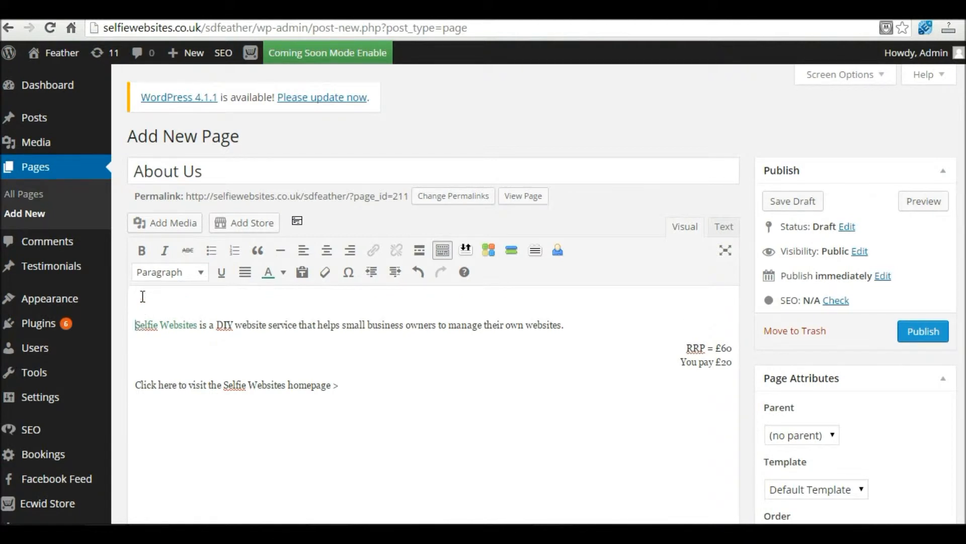
{"action": "type", "text": "Heading 1"}
{"action": "key", "text": "Return"}
{"action": "type", "text": "Heading 2"}
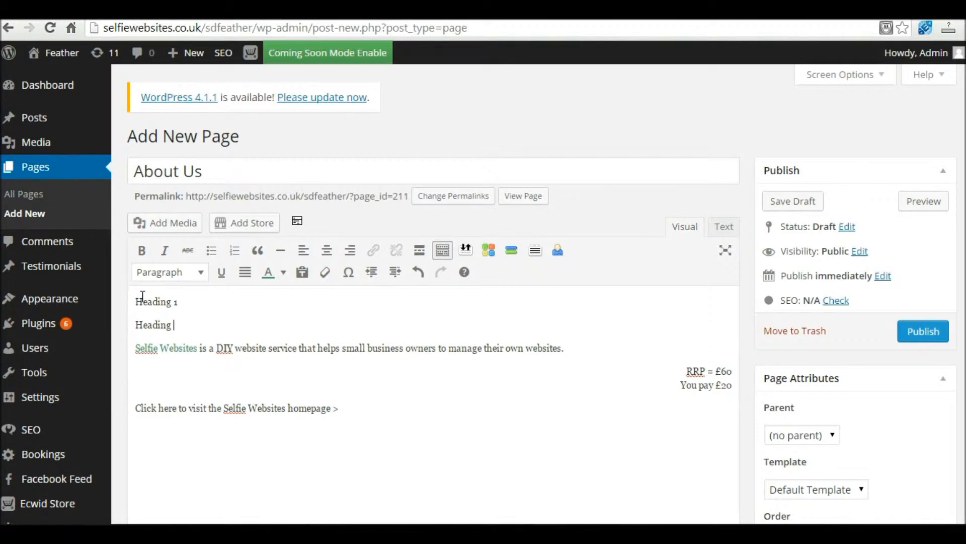
{"action": "key", "text": "Return"}
{"action": "type", "text": "Heading 3"}
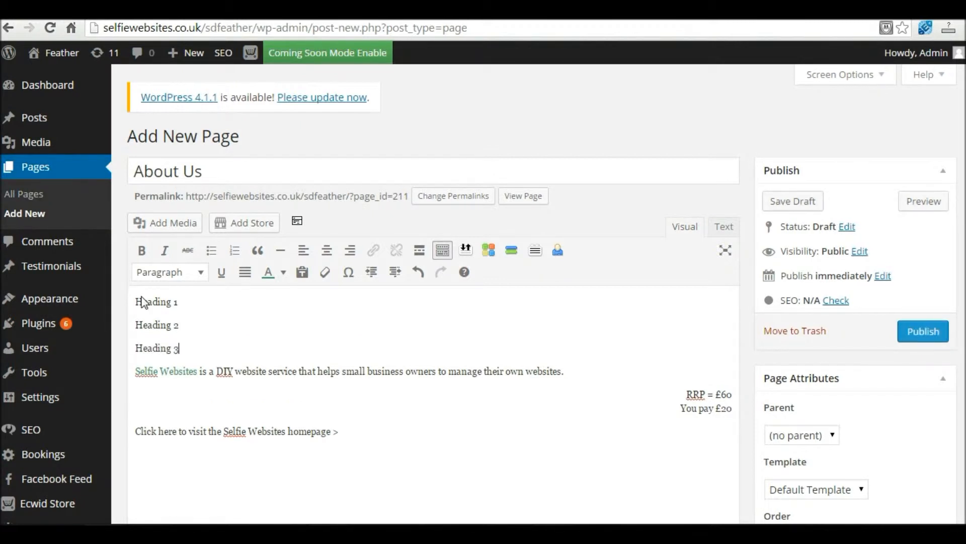
Apply the Heading 1, Heading 2 and Heading 3 styles to the three matching lines.
{"action": "left_click", "coordinate": [168, 273]}
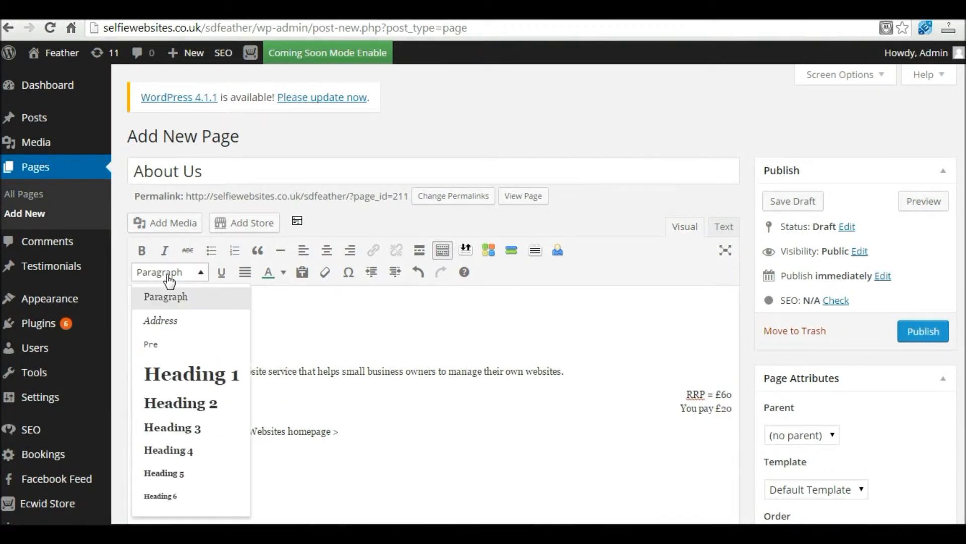
{"action": "left_click", "coordinate": [179, 375]}
{"action": "left_click", "coordinate": [163, 333]}
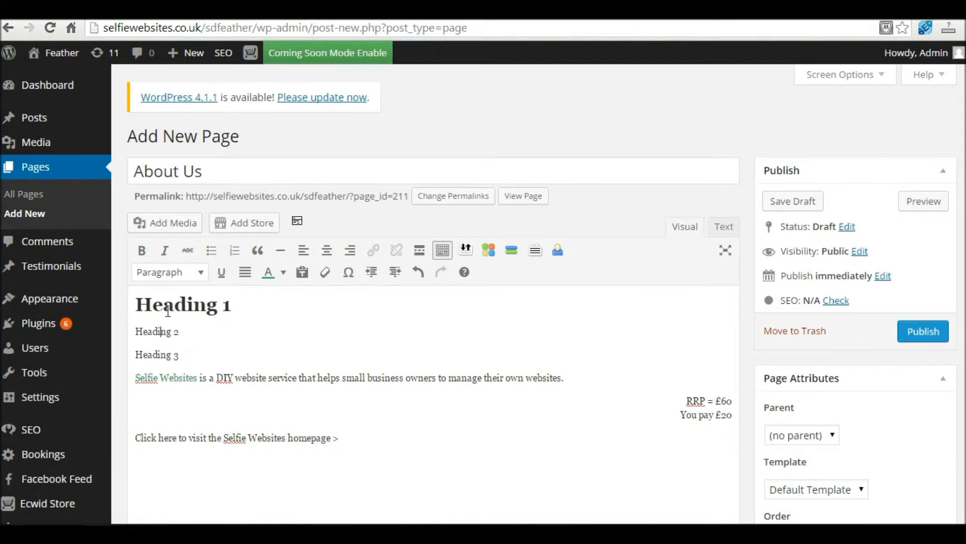
{"action": "left_click", "coordinate": [171, 274]}
{"action": "left_click", "coordinate": [176, 402]}
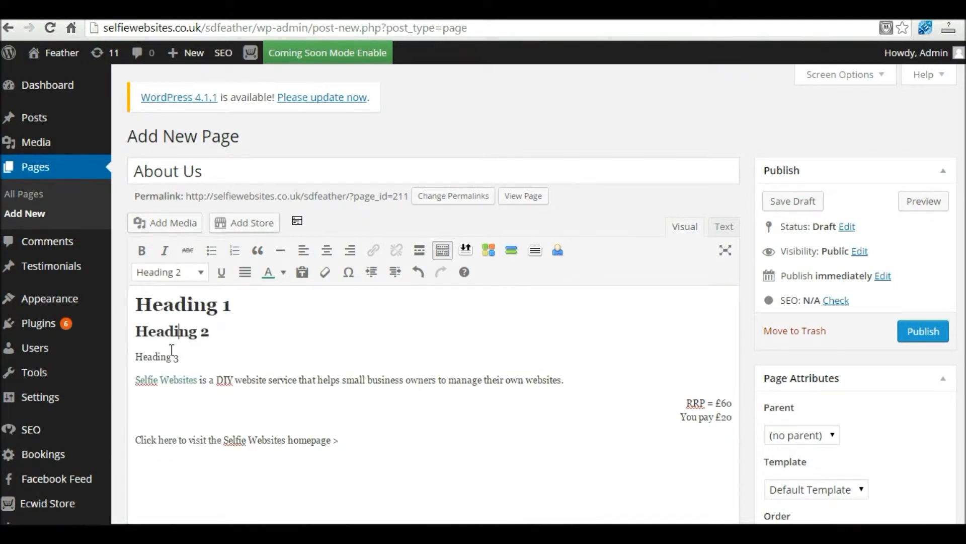
{"action": "left_click", "coordinate": [169, 357]}
{"action": "left_click", "coordinate": [183, 274]}
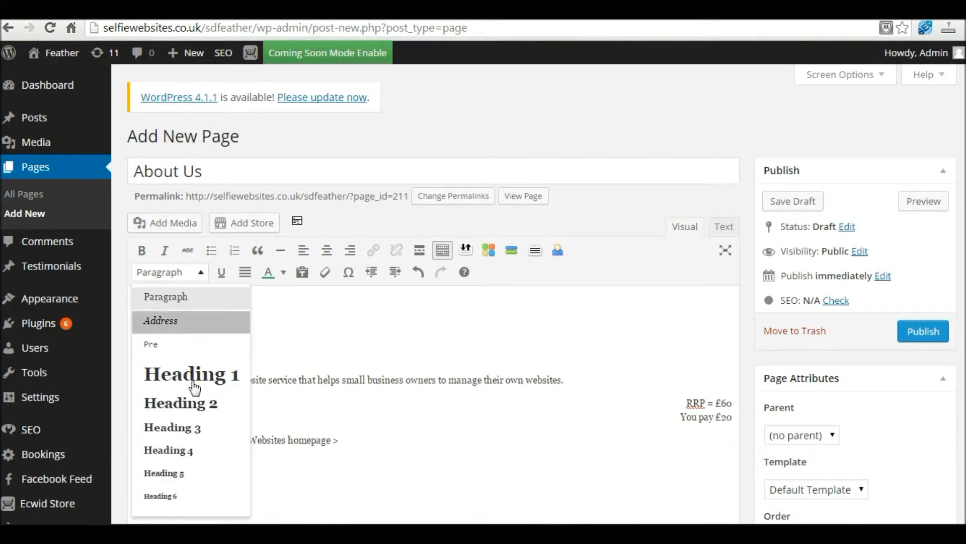
{"action": "left_click", "coordinate": [186, 427]}
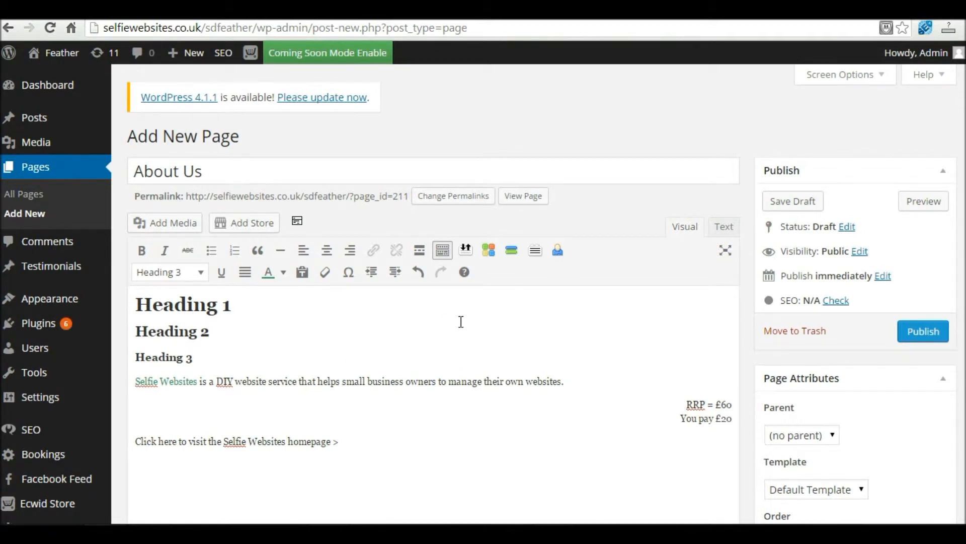
Examine the page's HTML source in the text editor, and return to the visual editor.
{"action": "left_click", "coordinate": [724, 226]}
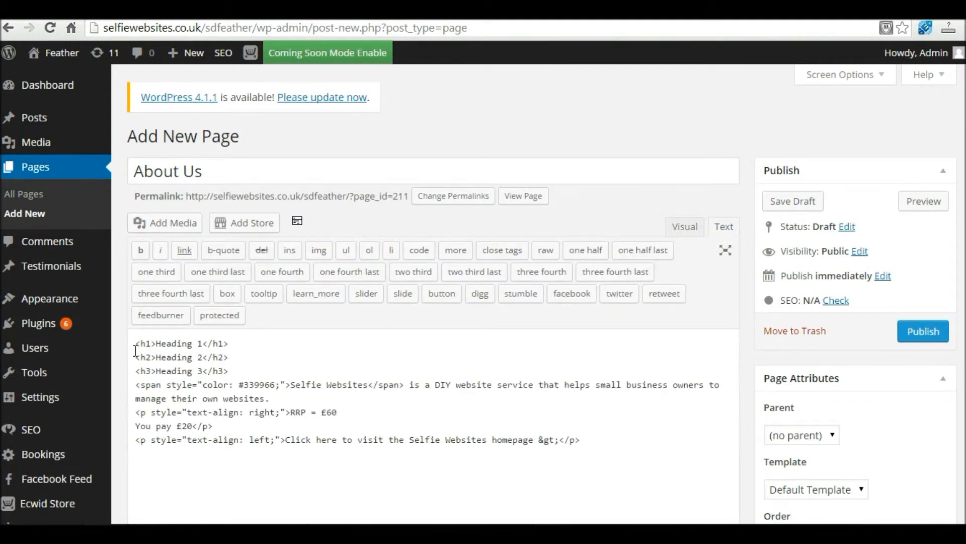
{"action": "left_click_drag", "start_coordinate": [135, 343], "coordinate": [608, 443]}
{"action": "left_click", "coordinate": [502, 430]}
{"action": "left_click", "coordinate": [684, 229]}
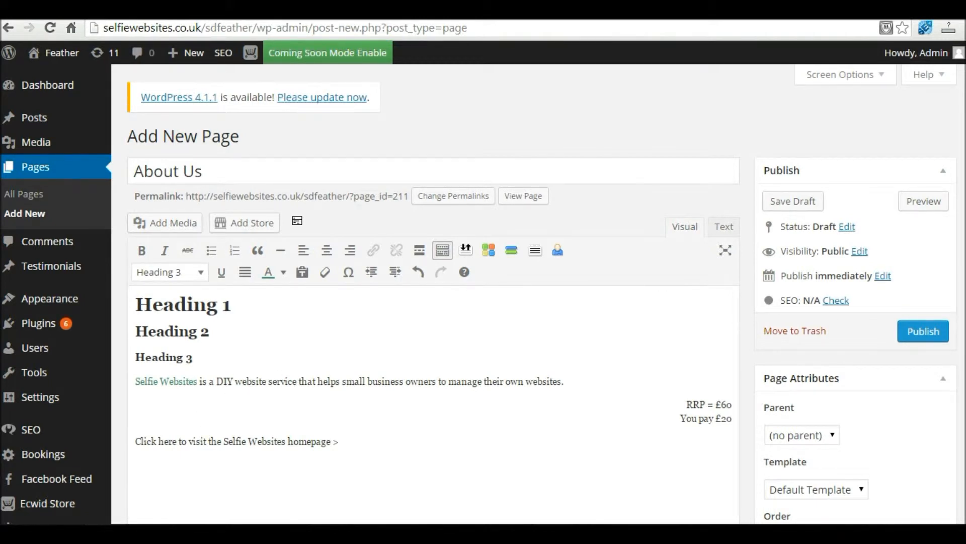
Save the About Us page as a draft and publish it.
{"action": "scroll", "coordinate": [433, 302], "scroll_direction": "down", "scroll_amount": 2}
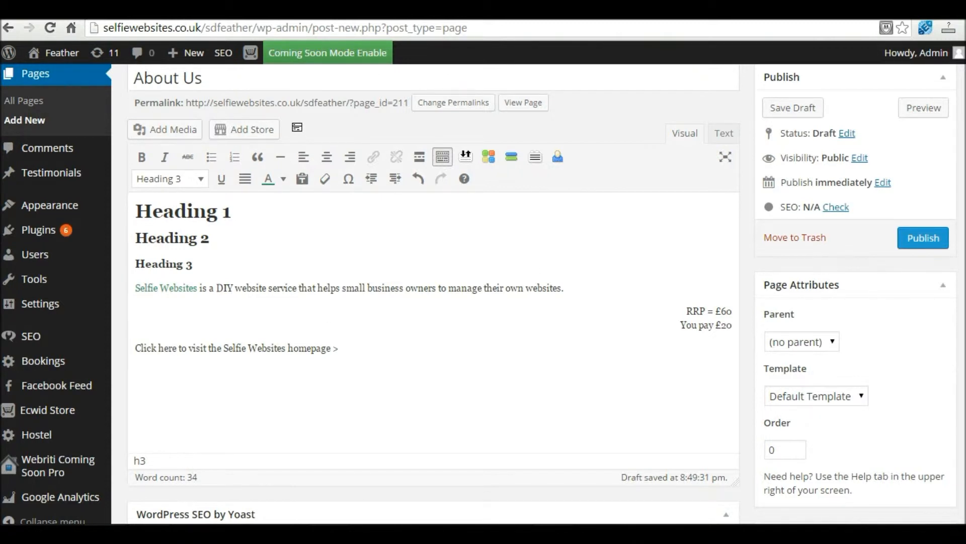
{"action": "scroll", "coordinate": [433, 302], "scroll_direction": "up", "scroll_amount": 2}
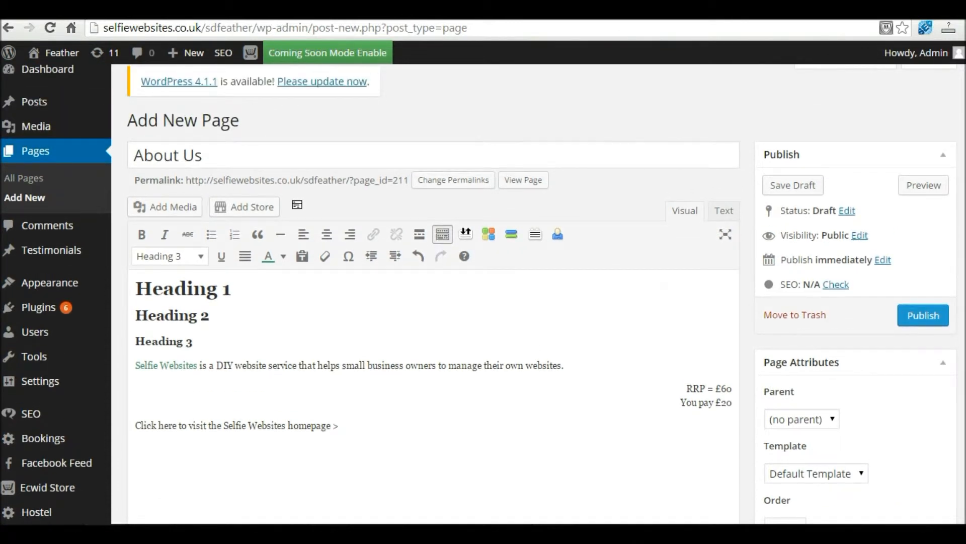
{"action": "left_click", "coordinate": [795, 188]}
{"action": "left_click", "coordinate": [796, 189]}
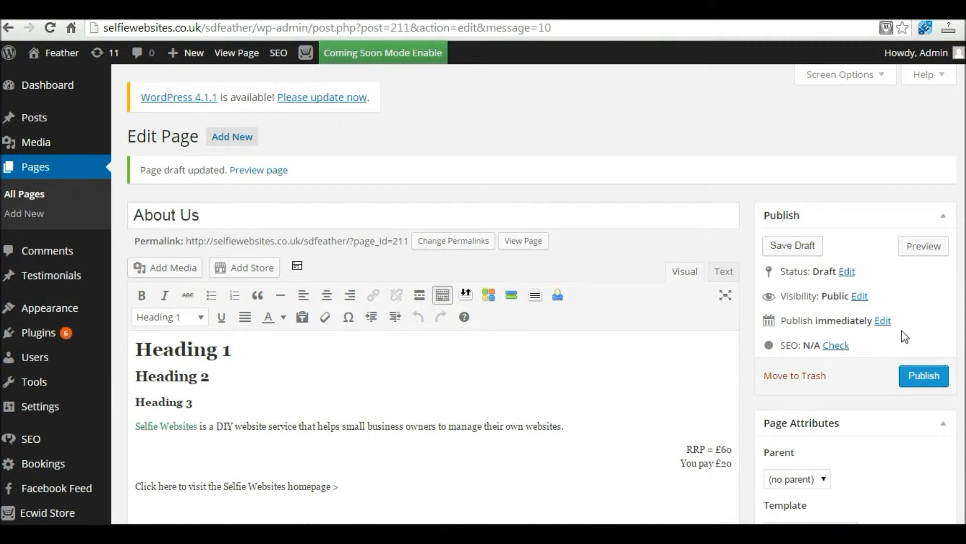
{"action": "left_click", "coordinate": [924, 378]}
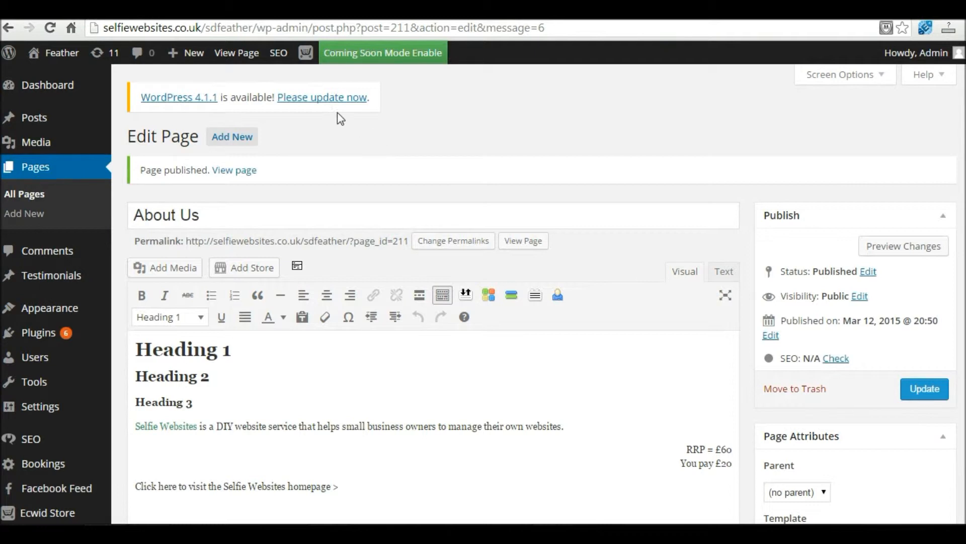
View the published About Us page and examine its title, headings, text formatting and sidebar.
{"action": "left_click", "coordinate": [246, 55]}
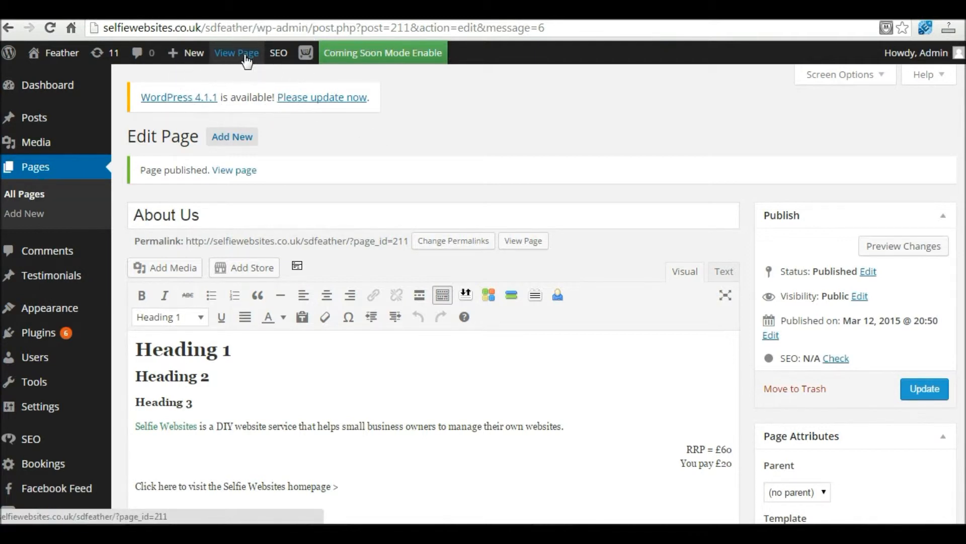
{"action": "left_click", "coordinate": [247, 61]}
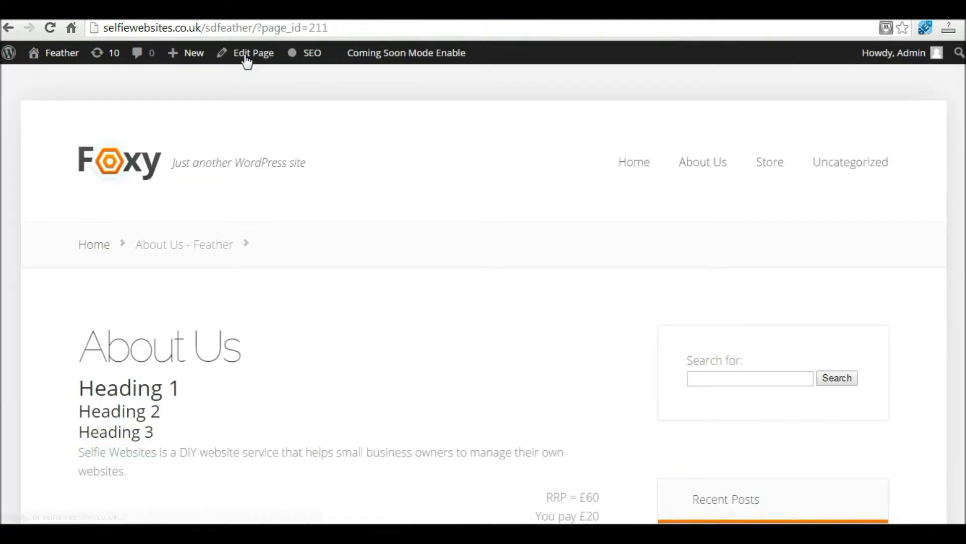
{"action": "scroll", "coordinate": [351, 200], "scroll_direction": "down", "scroll_amount": 5}
{"action": "scroll", "coordinate": [350, 199], "scroll_direction": "up", "scroll_amount": 4}
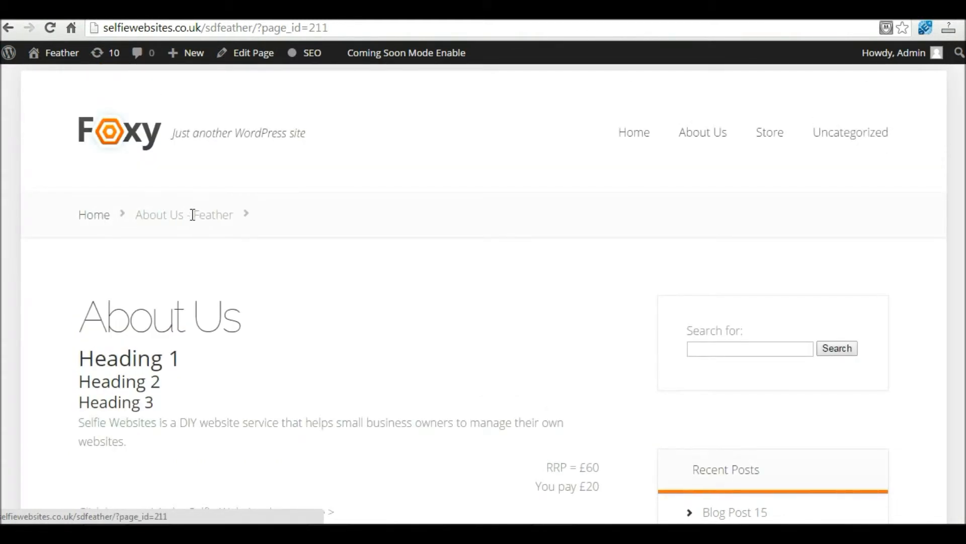
{"action": "scroll", "coordinate": [238, 315], "scroll_direction": "down", "scroll_amount": 3}
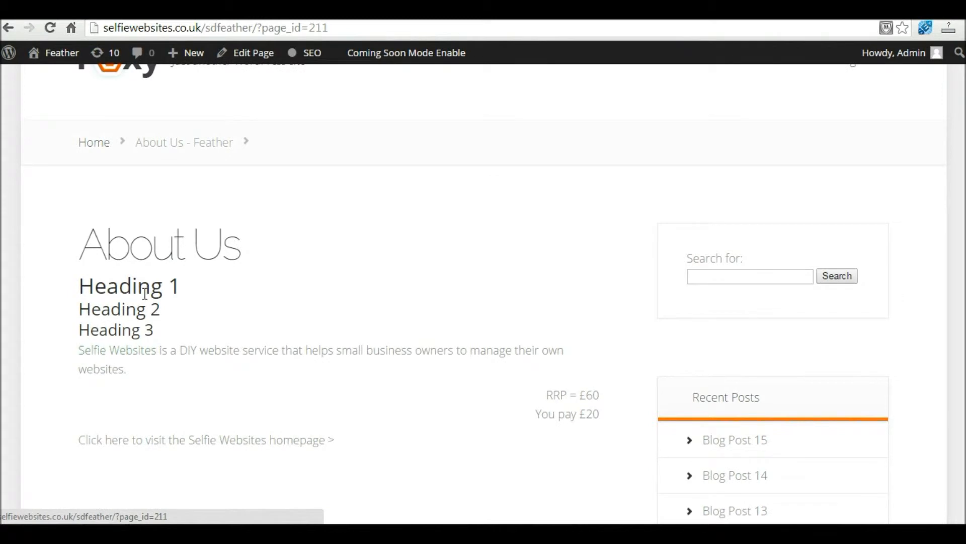
{"action": "left_click_drag", "start_coordinate": [180, 286], "coordinate": [76, 286]}
{"action": "left_click_drag", "start_coordinate": [252, 249], "coordinate": [88, 249]}
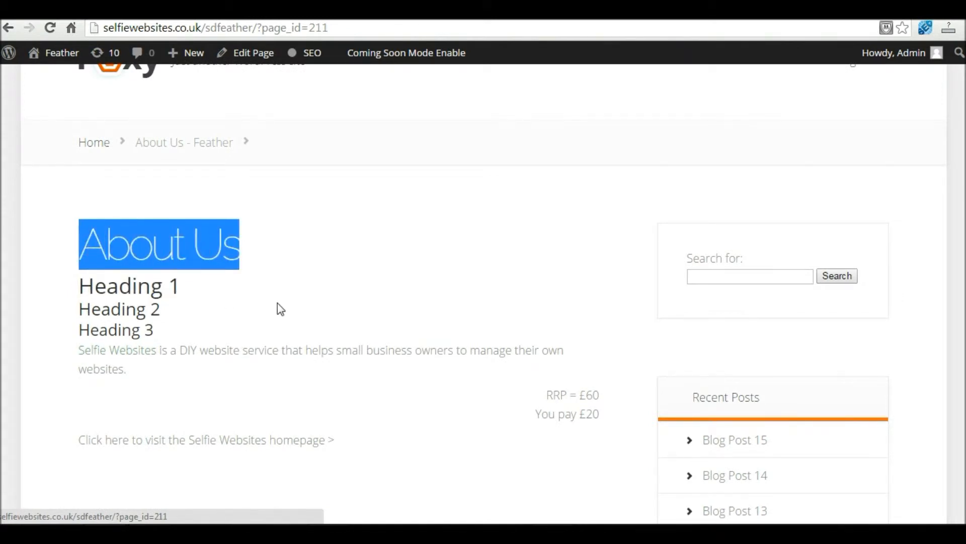
{"action": "left_click", "coordinate": [117, 311]}
{"action": "scroll", "coordinate": [217, 334], "scroll_direction": "down", "scroll_amount": 1}
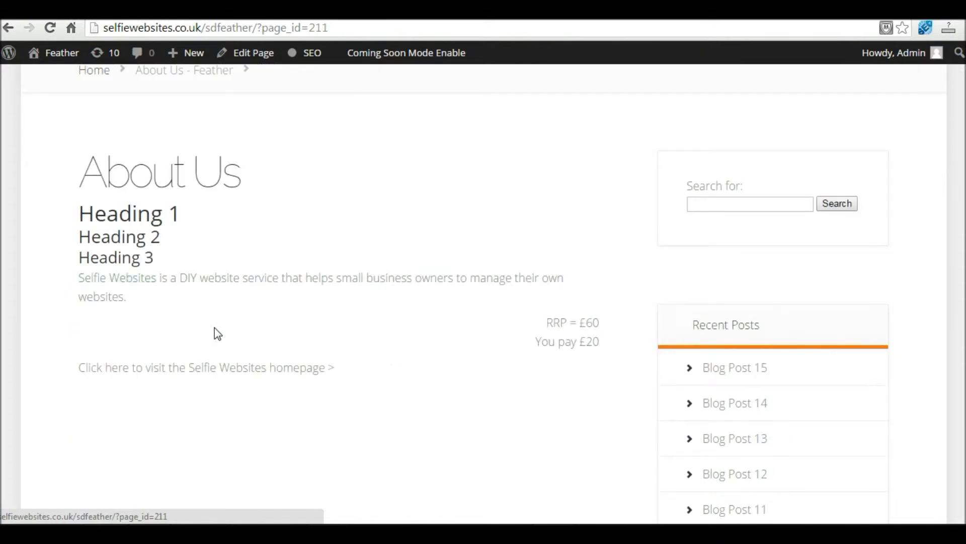
{"action": "scroll", "coordinate": [217, 334], "scroll_direction": "down", "scroll_amount": 3}
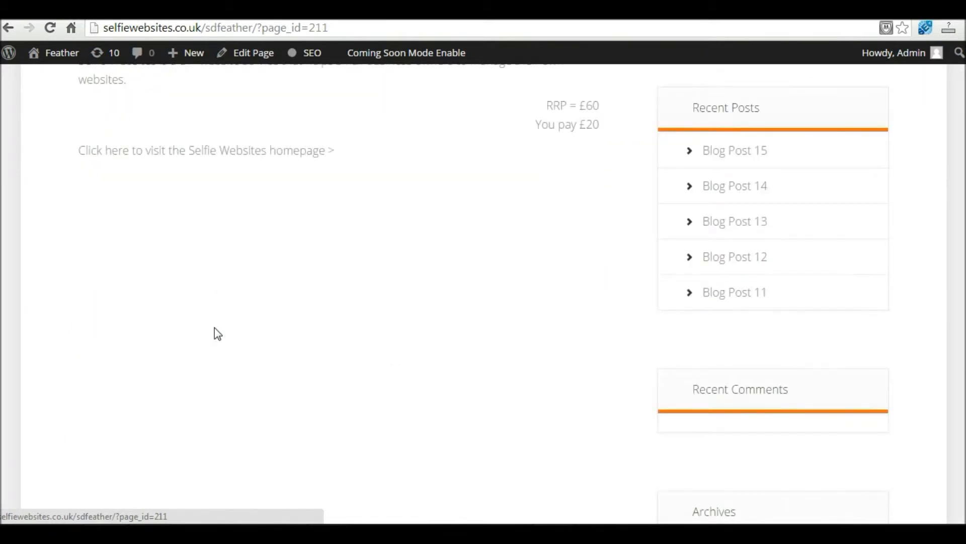
{"action": "scroll", "coordinate": [217, 334], "scroll_direction": "up", "scroll_amount": 4}
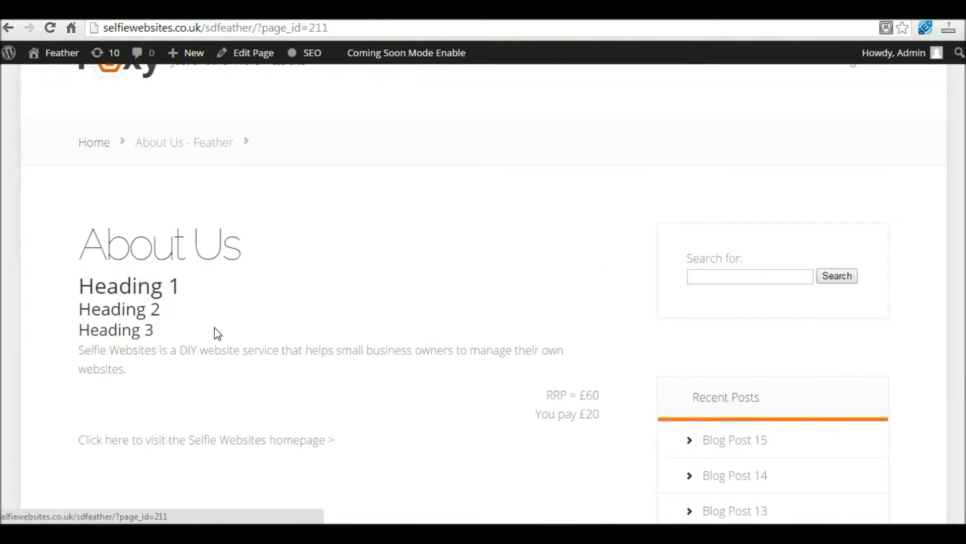
Reopen the live About Us page for editing and update it.
{"action": "left_click", "coordinate": [251, 55]}
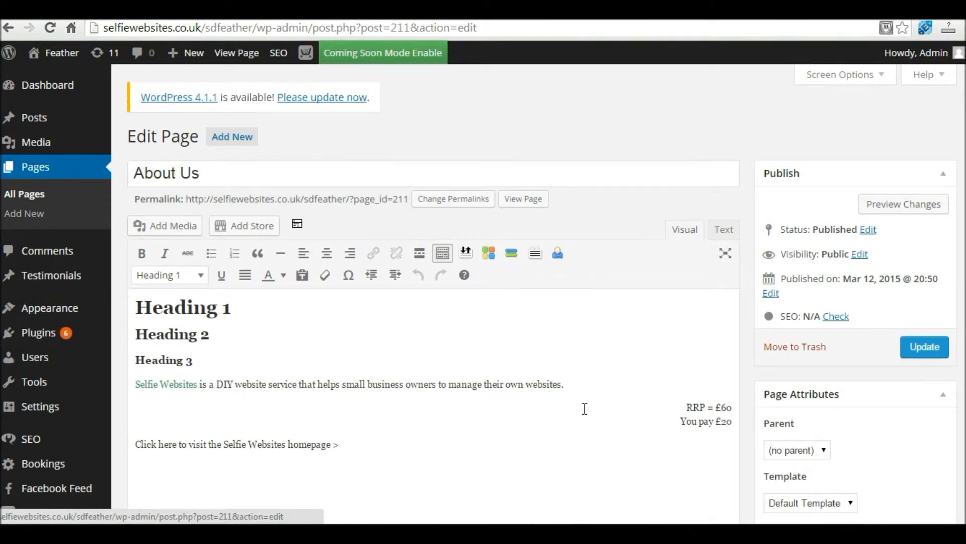
{"action": "left_click", "coordinate": [930, 351]}
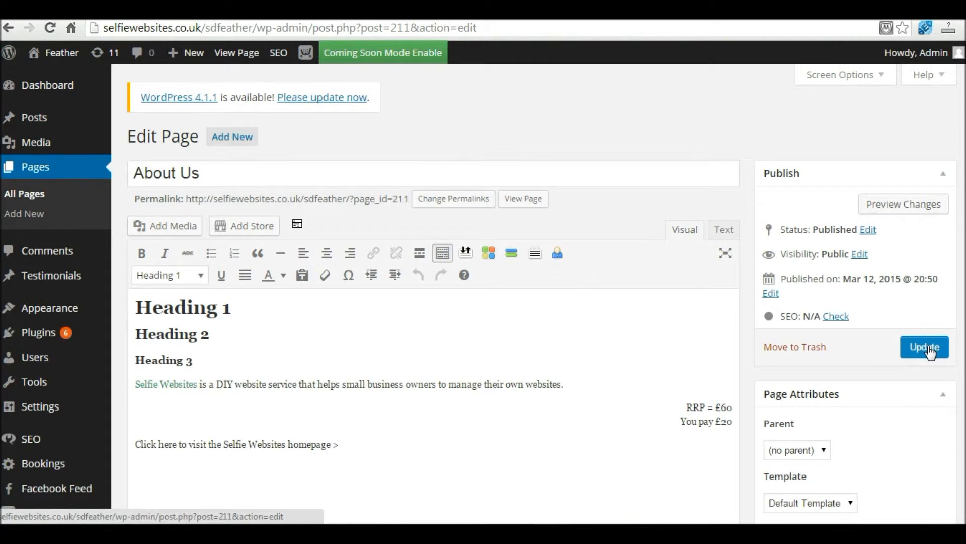
{"action": "left_click", "coordinate": [929, 351]}
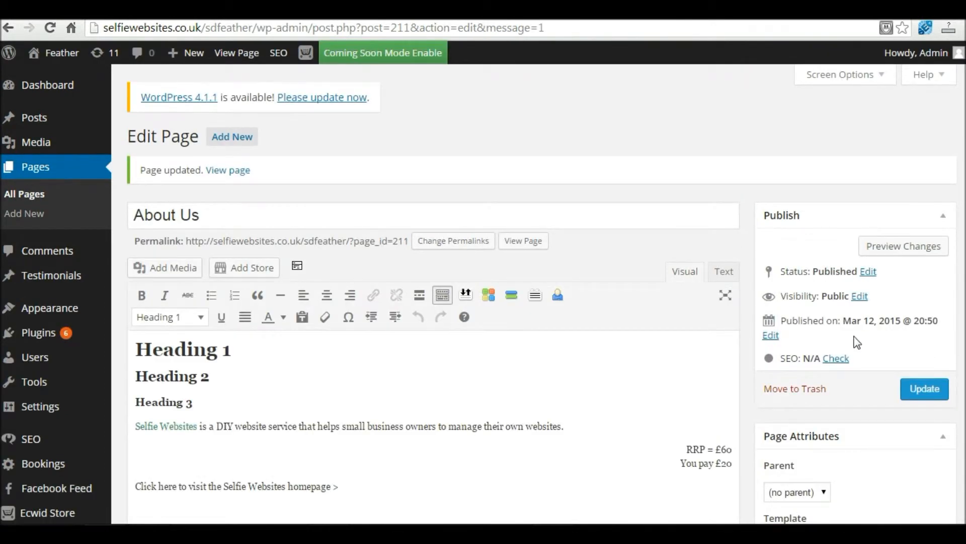
Open the About Us page for editing from the list of all pages.
{"action": "left_click", "coordinate": [40, 169]}
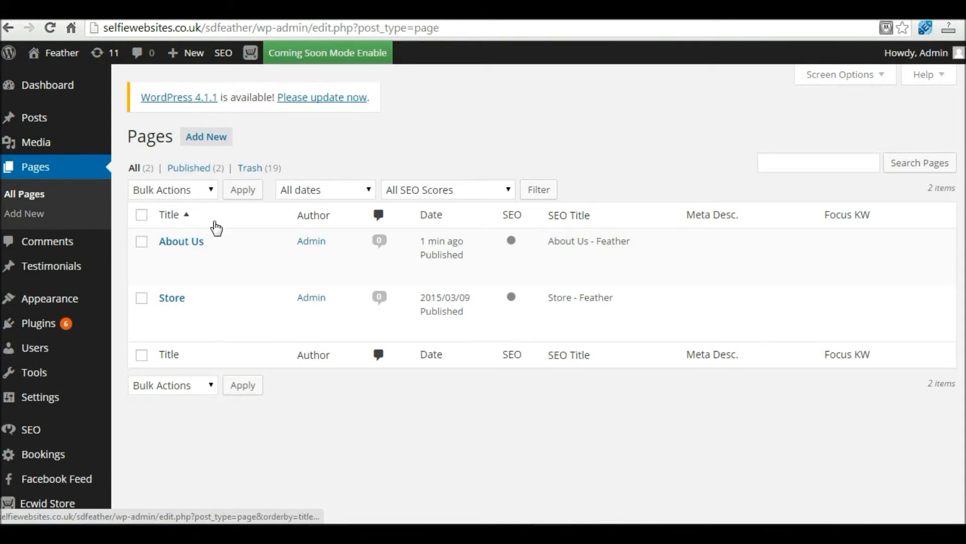
{"action": "mouse_move", "coordinate": [161, 242]}
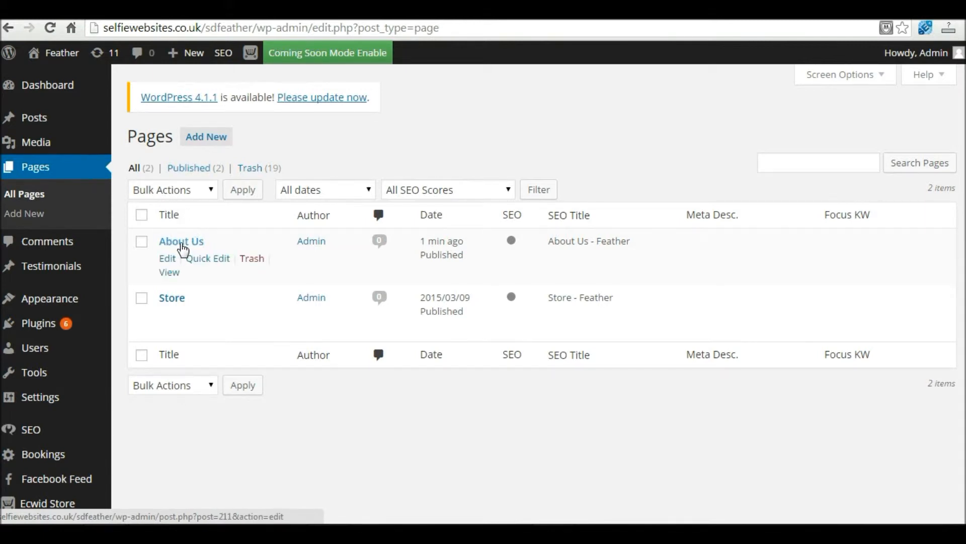
{"action": "left_click", "coordinate": [168, 262]}
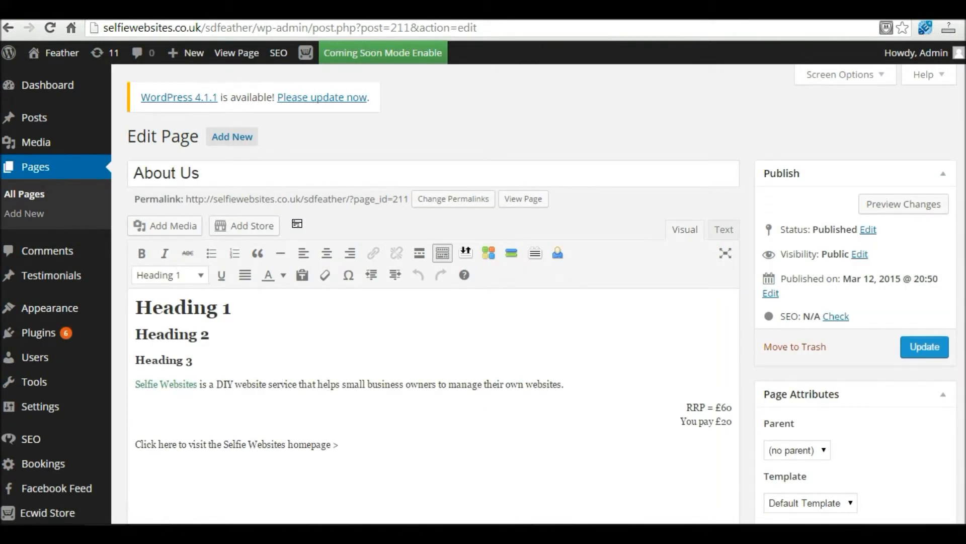
Examine the default template's layout on the live About Us page, including the sidebar's search, recent posts, comments and archives.
{"action": "scroll", "coordinate": [235, 272], "scroll_direction": "down", "scroll_amount": 2}
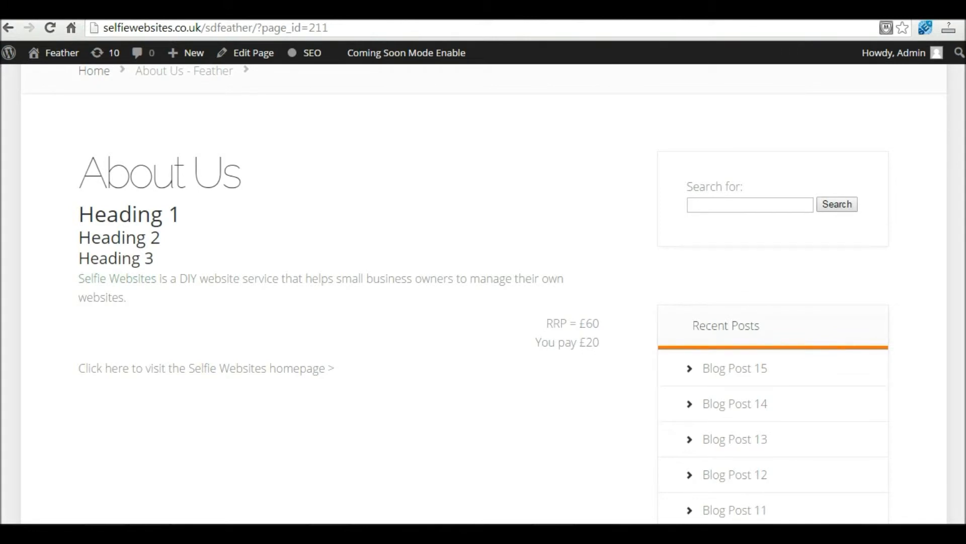
{"action": "scroll", "coordinate": [531, 146], "scroll_direction": "up", "scroll_amount": 1}
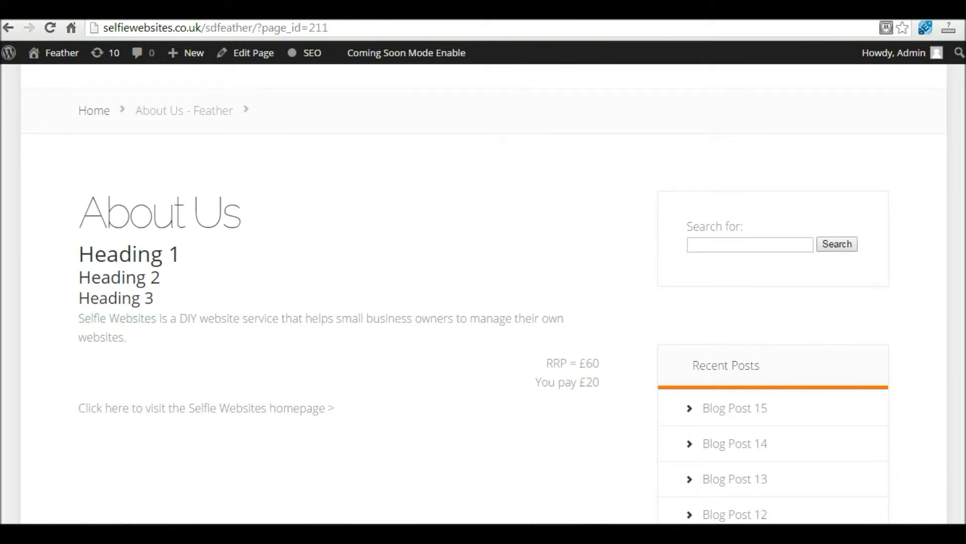
{"action": "scroll", "coordinate": [950, 233], "scroll_direction": "down", "scroll_amount": 2}
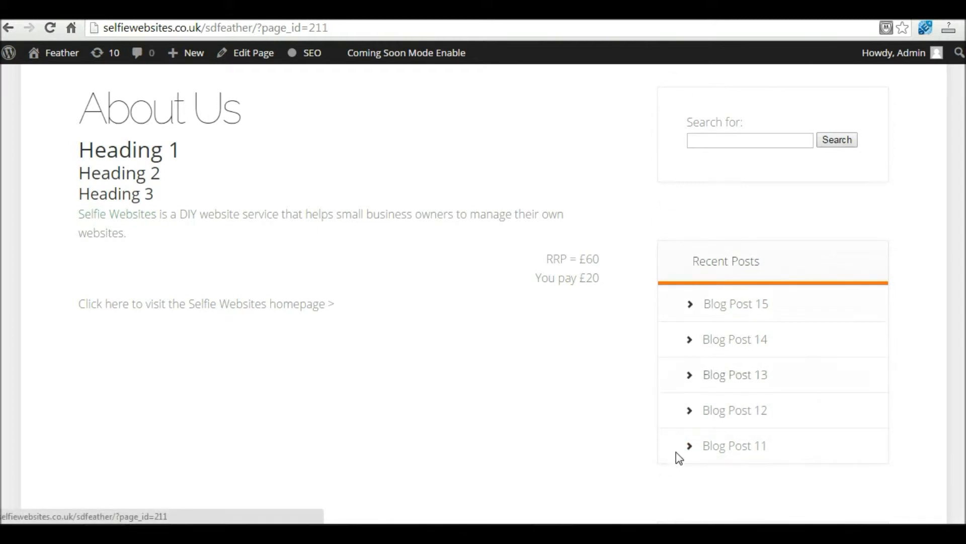
{"action": "scroll", "coordinate": [704, 442], "scroll_direction": "down", "scroll_amount": 2}
{"action": "scroll", "coordinate": [705, 442], "scroll_direction": "down", "scroll_amount": 4}
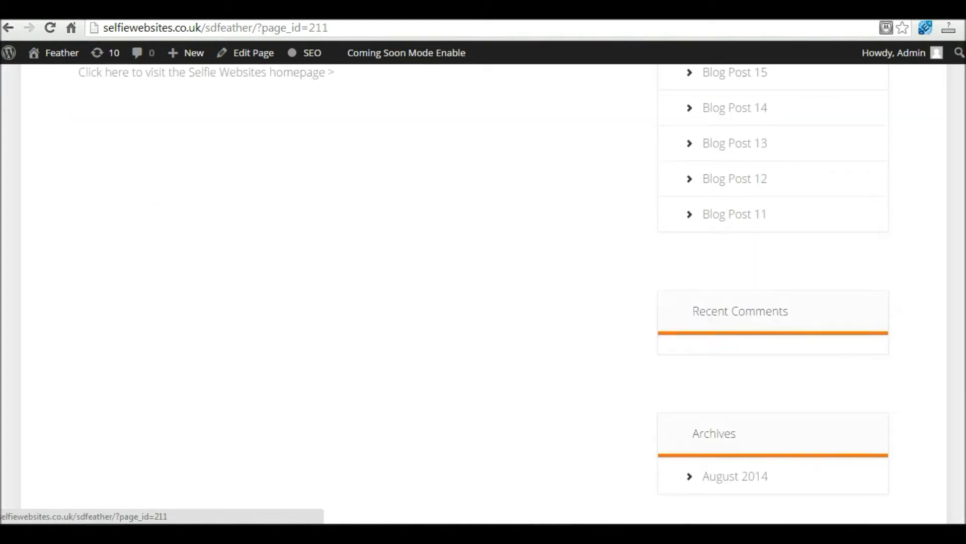
{"action": "scroll", "coordinate": [704, 442], "scroll_direction": "up", "scroll_amount": 7}
{"action": "scroll", "coordinate": [484, 302], "scroll_direction": "up", "scroll_amount": 2}
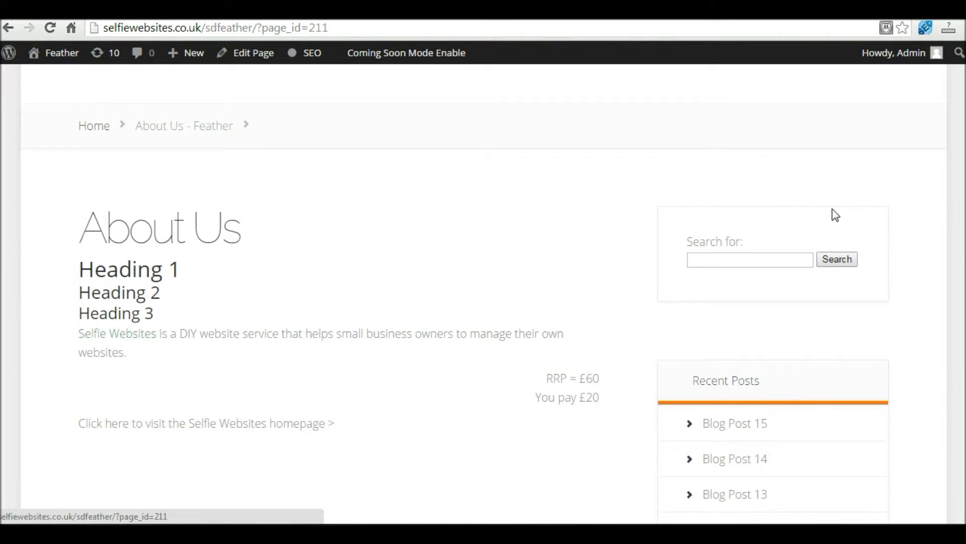
{"action": "scroll", "coordinate": [838, 275], "scroll_direction": "down", "scroll_amount": 3}
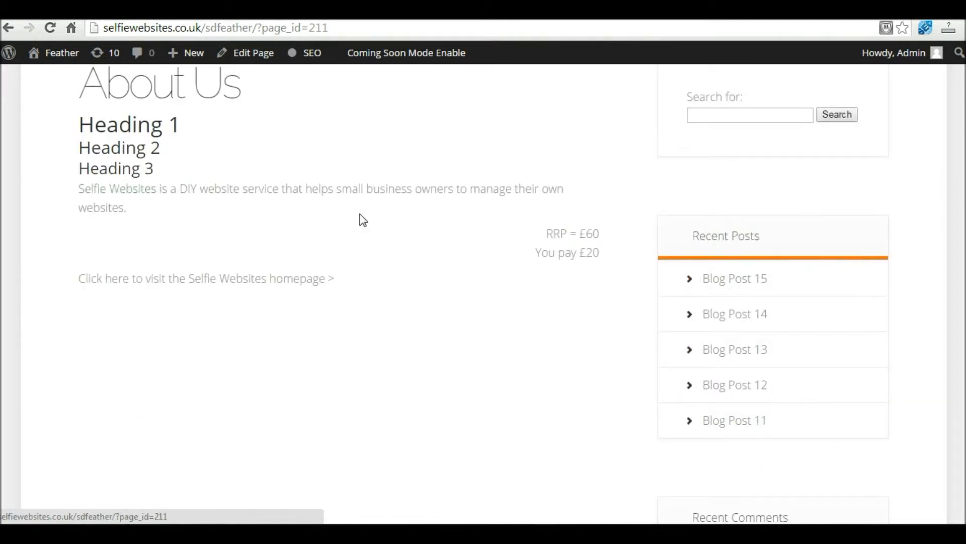
Apply the Full Width Page template to the About Us page, and view the updated page.
{"action": "left_click", "coordinate": [253, 54]}
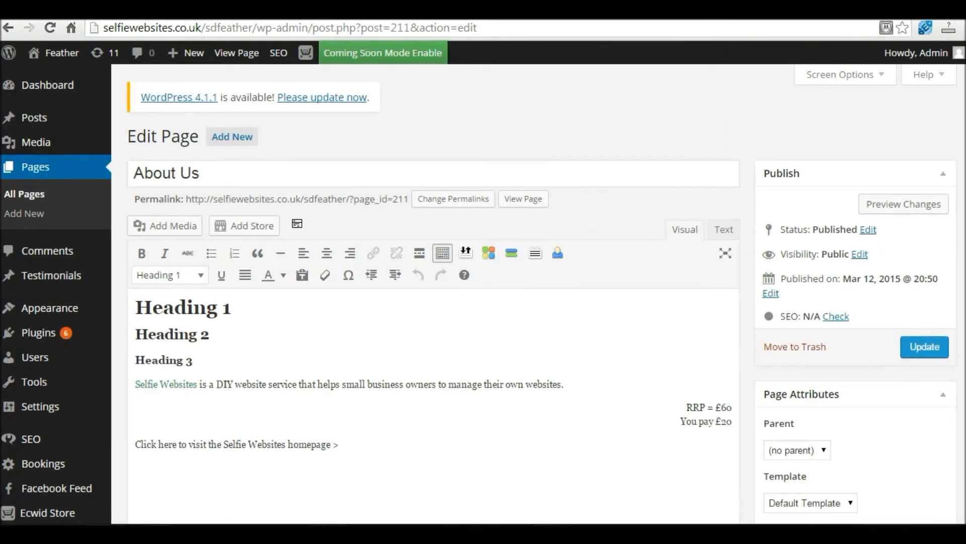
{"action": "scroll", "coordinate": [935, 229], "scroll_direction": "down", "scroll_amount": 3}
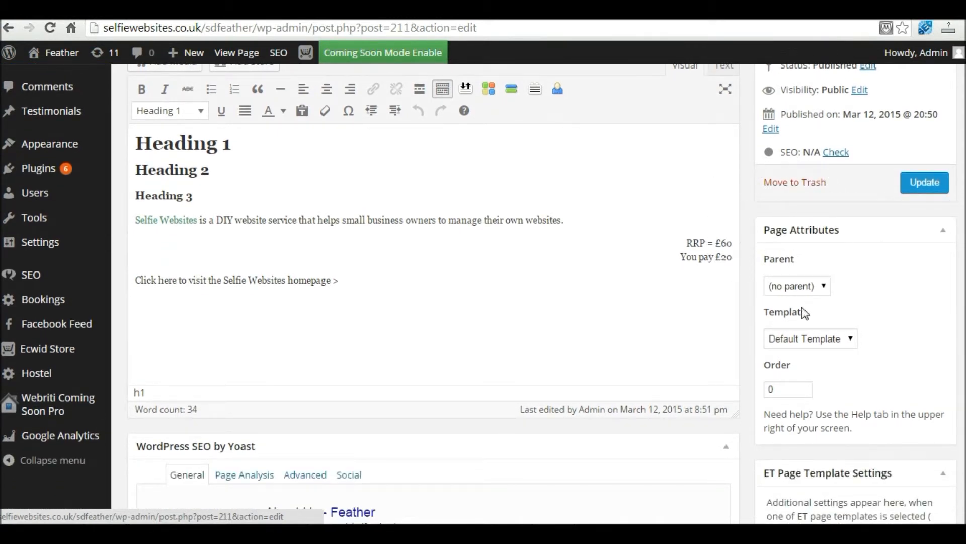
{"action": "left_click", "coordinate": [793, 340]}
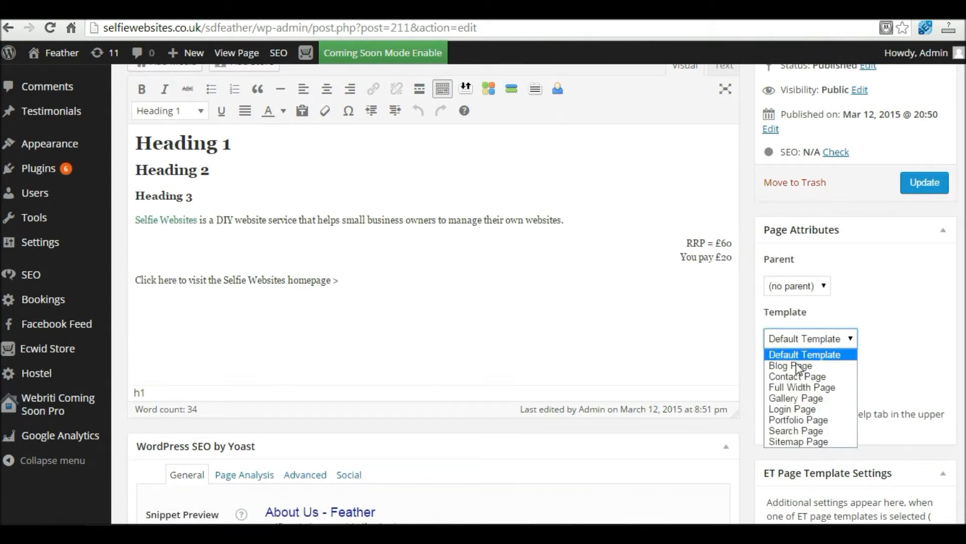
{"action": "left_click", "coordinate": [797, 387]}
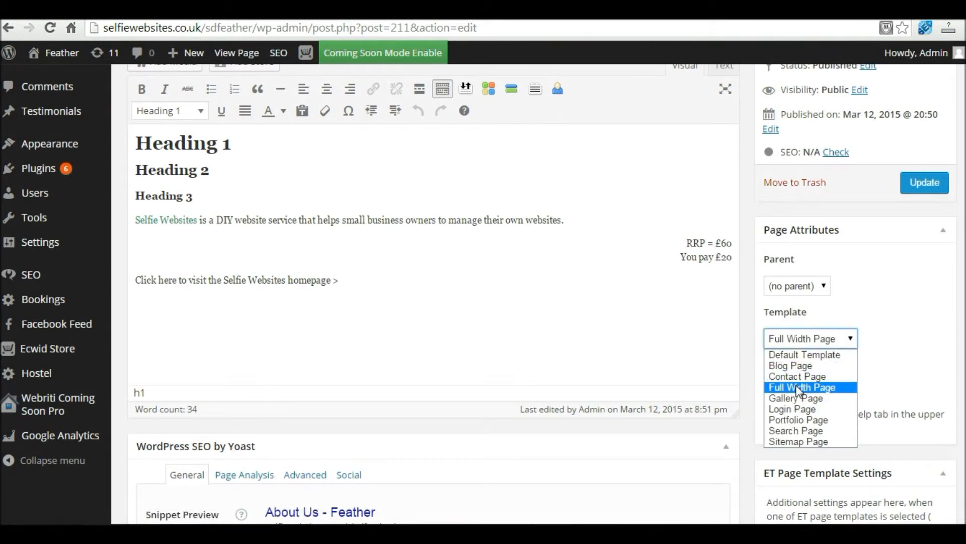
{"action": "left_click", "coordinate": [797, 387]}
{"action": "left_click", "coordinate": [917, 189]}
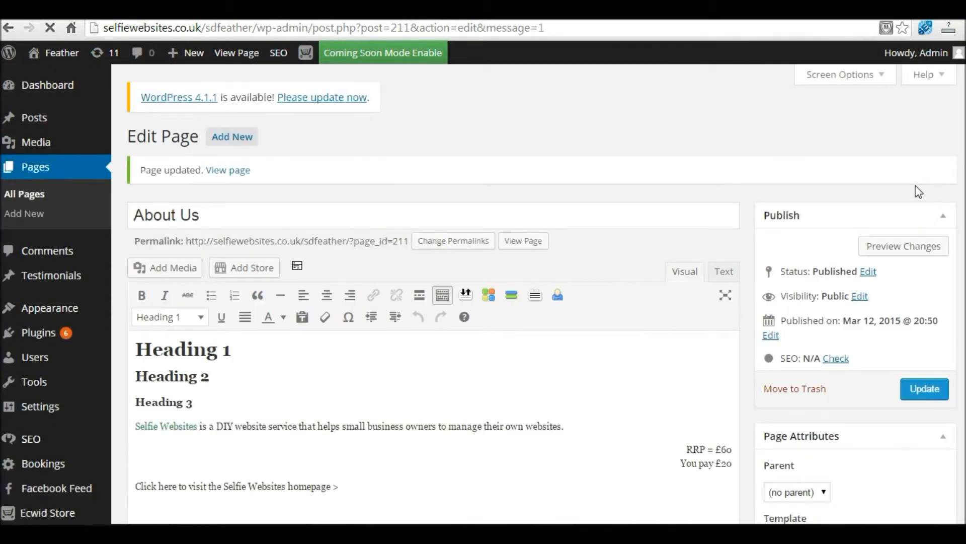
{"action": "left_click", "coordinate": [237, 54]}
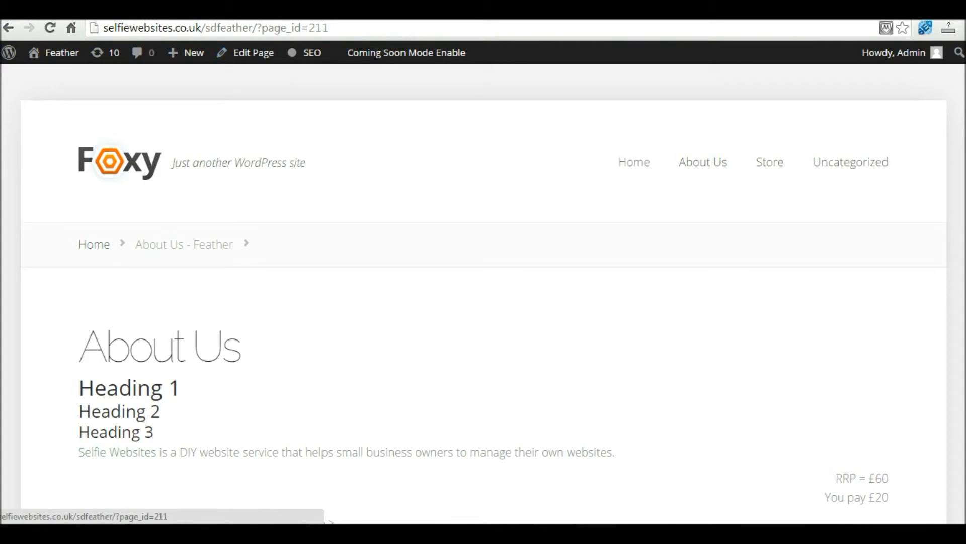
{"action": "scroll", "coordinate": [420, 167], "scroll_direction": "down", "scroll_amount": 3}
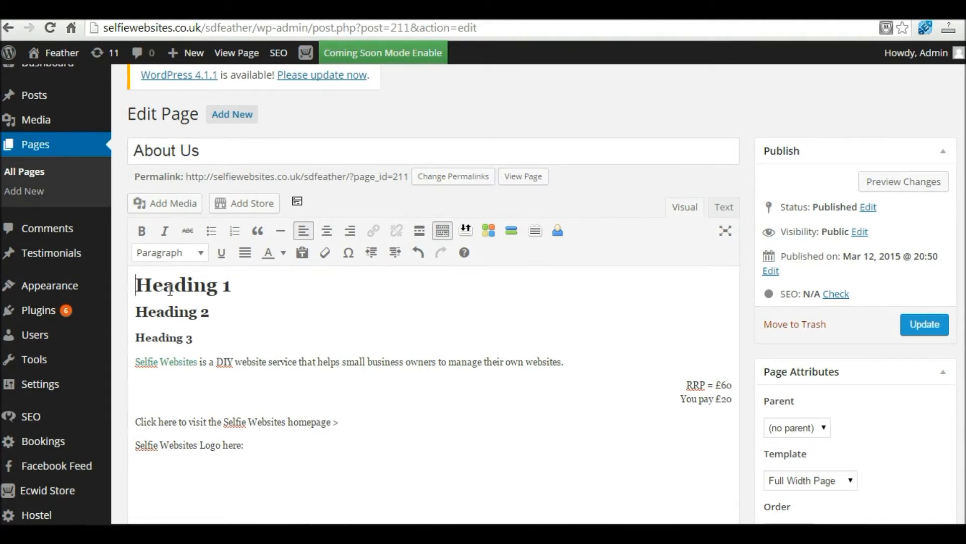
Add an empty line below "Selfie Websites Logo here:" in the page content.
{"action": "left_click_drag", "start_coordinate": [136, 282], "coordinate": [263, 359]}
{"action": "left_click", "coordinate": [253, 411]}
{"action": "left_click_drag", "start_coordinate": [260, 444], "coordinate": [136, 442]}
{"action": "left_click", "coordinate": [241, 444]}
{"action": "left_click", "coordinate": [258, 442]}
{"action": "key", "text": "Return"}
Upload the "Selfie Websites - Icon Only" JPEG from the Logos folder to the media library.
{"action": "left_click", "coordinate": [160, 209]}
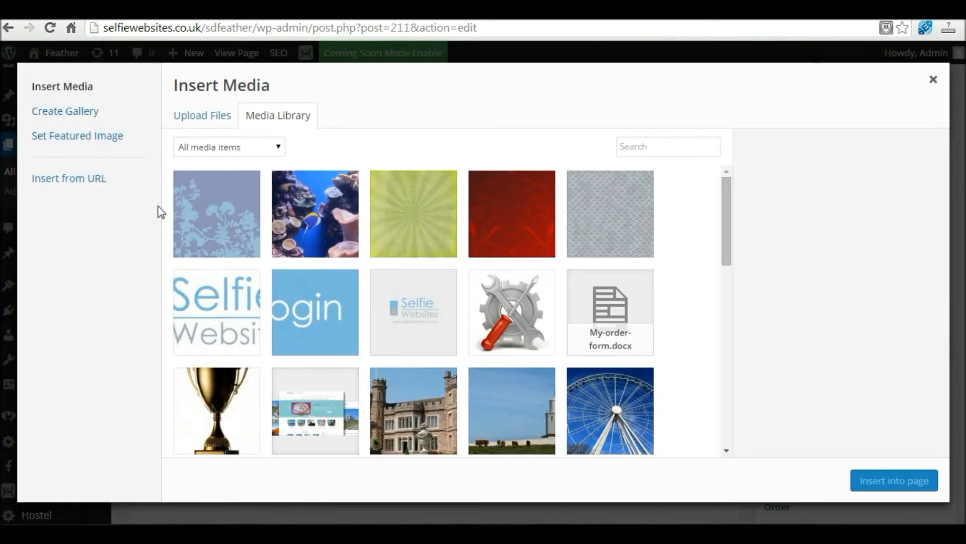
{"action": "left_click", "coordinate": [205, 120]}
{"action": "left_click", "coordinate": [204, 120]}
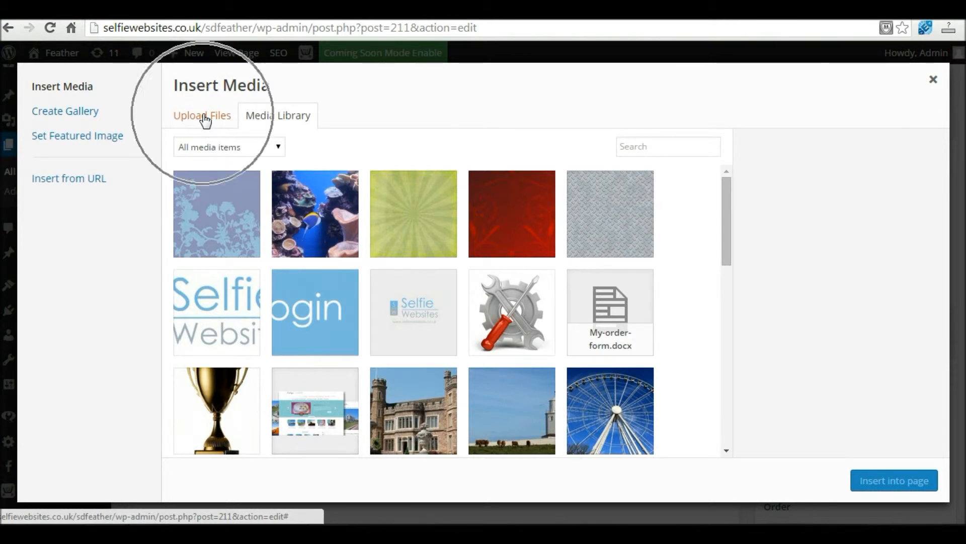
{"action": "left_click", "coordinate": [267, 120]}
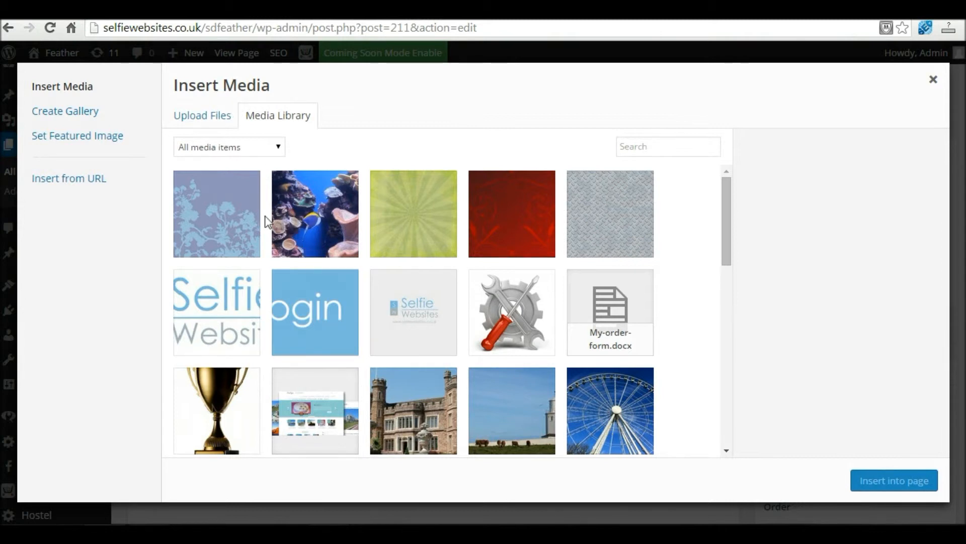
{"action": "left_click", "coordinate": [211, 119]}
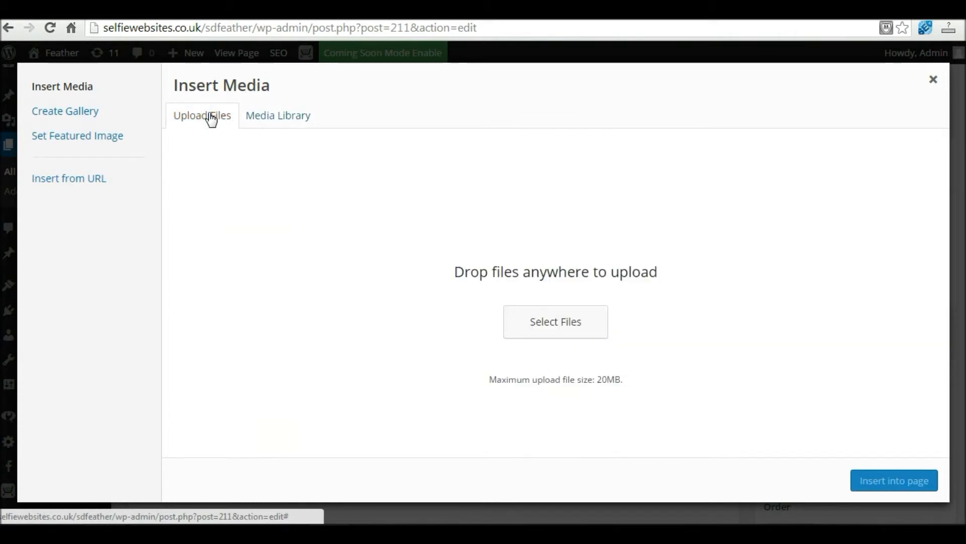
{"action": "left_click", "coordinate": [557, 328]}
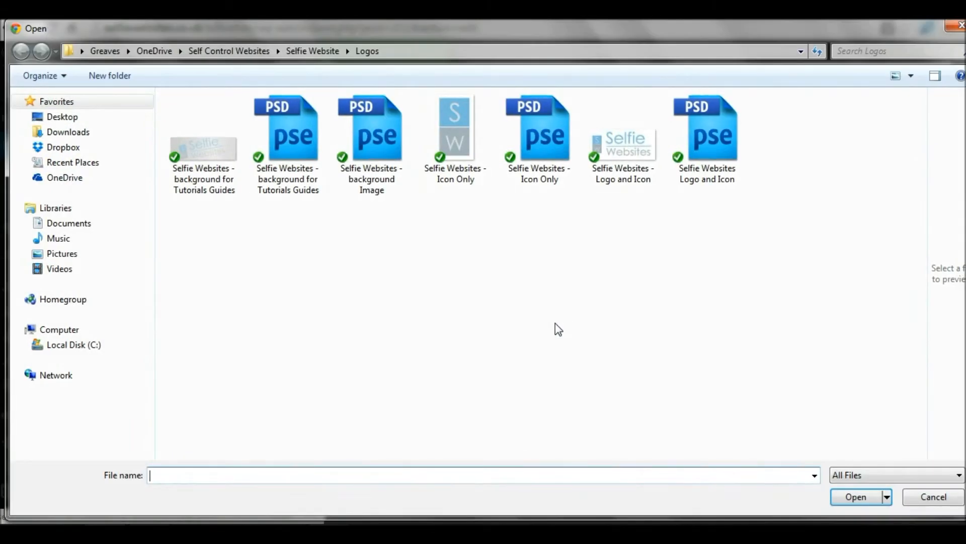
{"action": "left_click", "coordinate": [454, 137]}
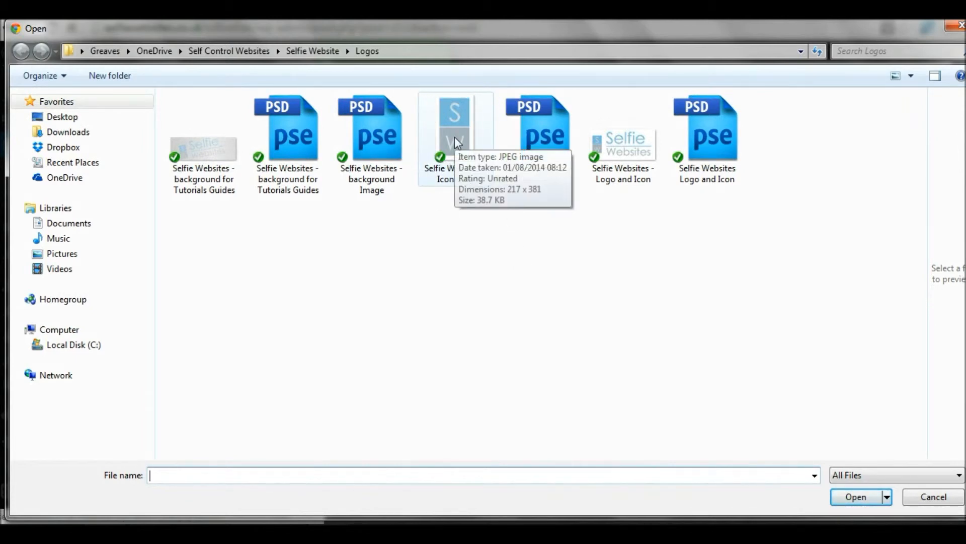
{"action": "double_click", "coordinate": [455, 137]}
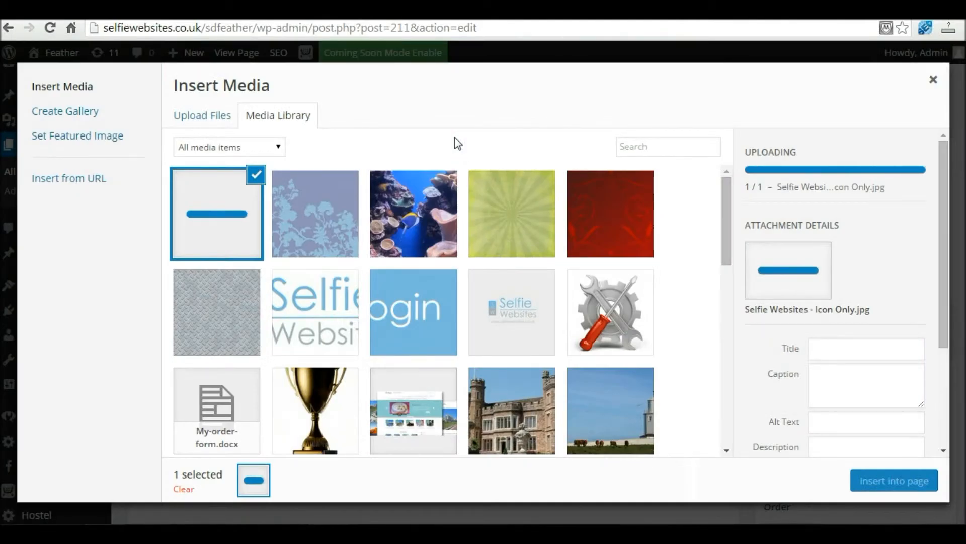
Insert the uploaded Selfie Websites icon into the page below "Selfie Websites Logo here:".
{"action": "left_click", "coordinate": [942, 257]}
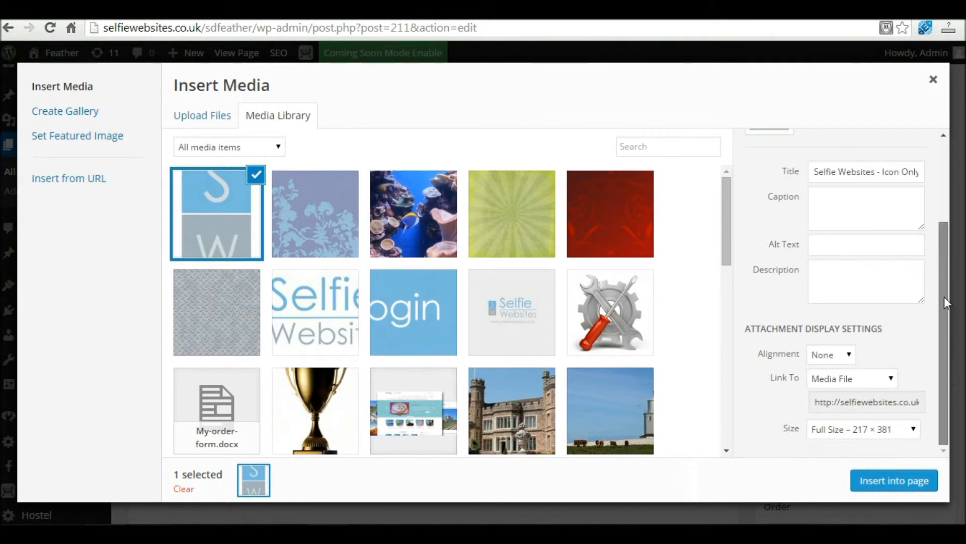
{"action": "key", "text": "ctrl"}
{"action": "key", "text": "ctrl"}
{"action": "key", "text": "ctrl"}
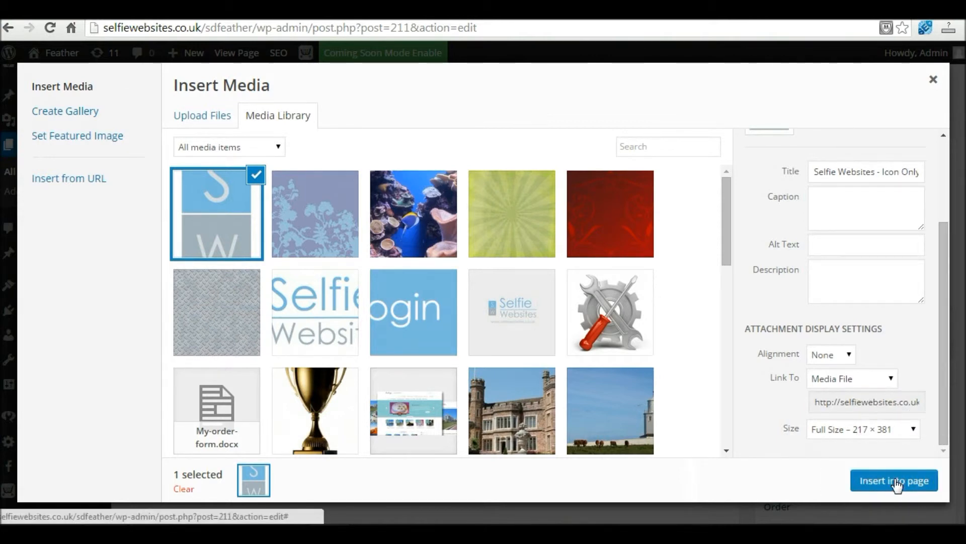
{"action": "left_click", "coordinate": [895, 484]}
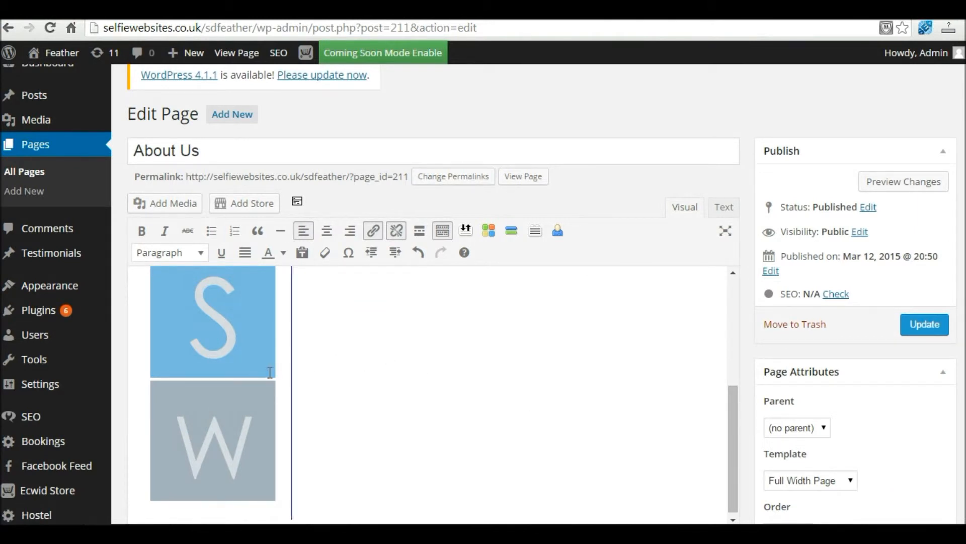
Check the inserted logo in the page content and update the About Us page.
{"action": "scroll", "coordinate": [272, 375], "scroll_direction": "up", "scroll_amount": 1}
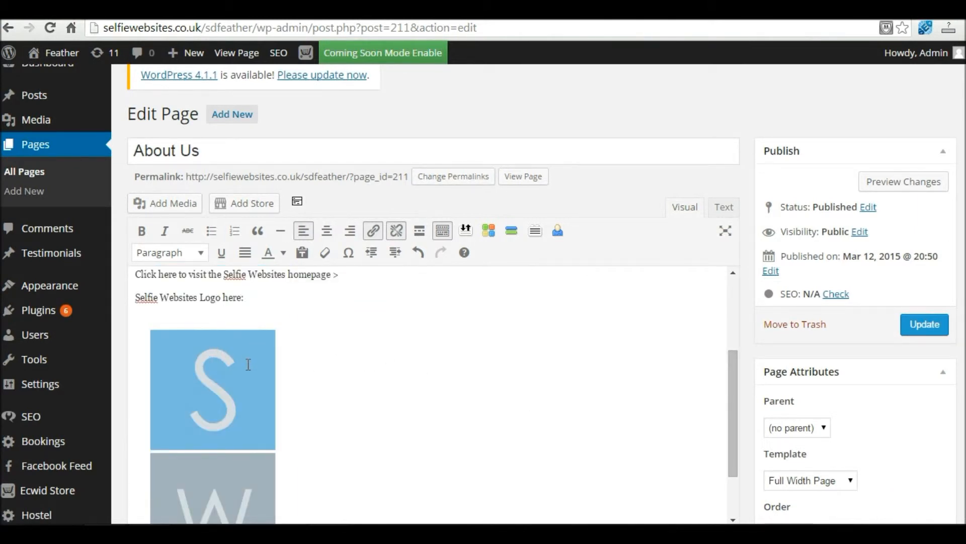
{"action": "left_click", "coordinate": [199, 374]}
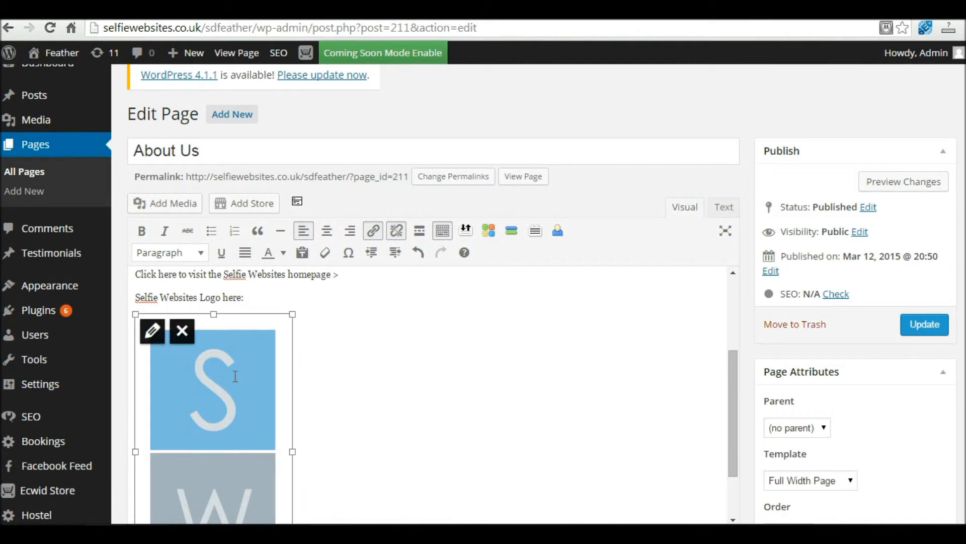
{"action": "left_click", "coordinate": [283, 305]}
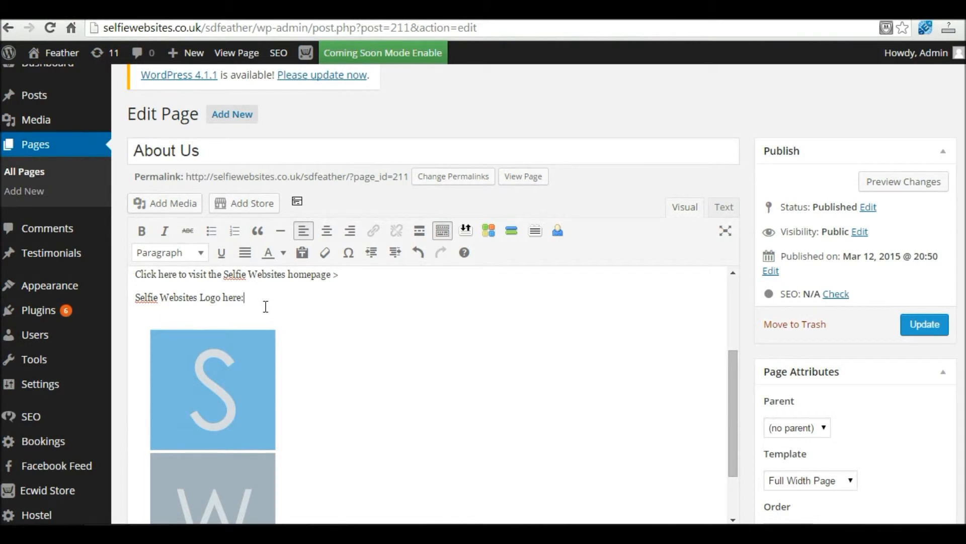
{"action": "left_click", "coordinate": [919, 328]}
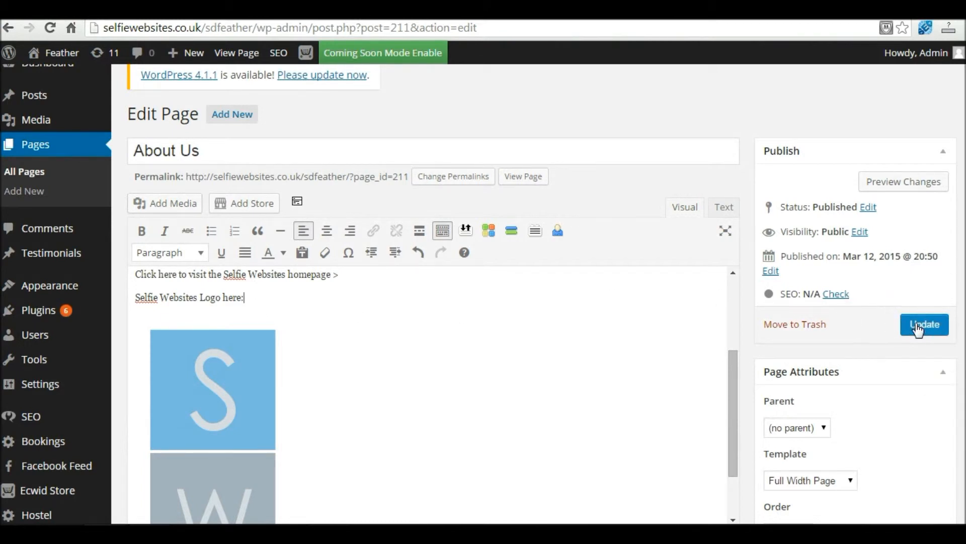
{"action": "left_click", "coordinate": [917, 326]}
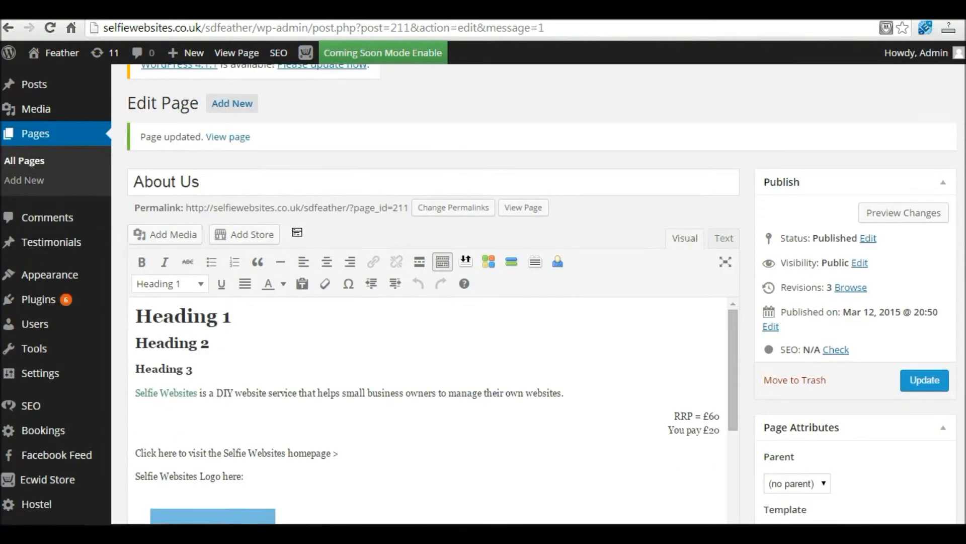
Try to change the logo's display size to Medium – 170 × 300 in its image details.
{"action": "scroll", "coordinate": [678, 272], "scroll_direction": "down", "scroll_amount": 2}
{"action": "left_click_drag", "start_coordinate": [731, 252], "coordinate": [717, 342]}
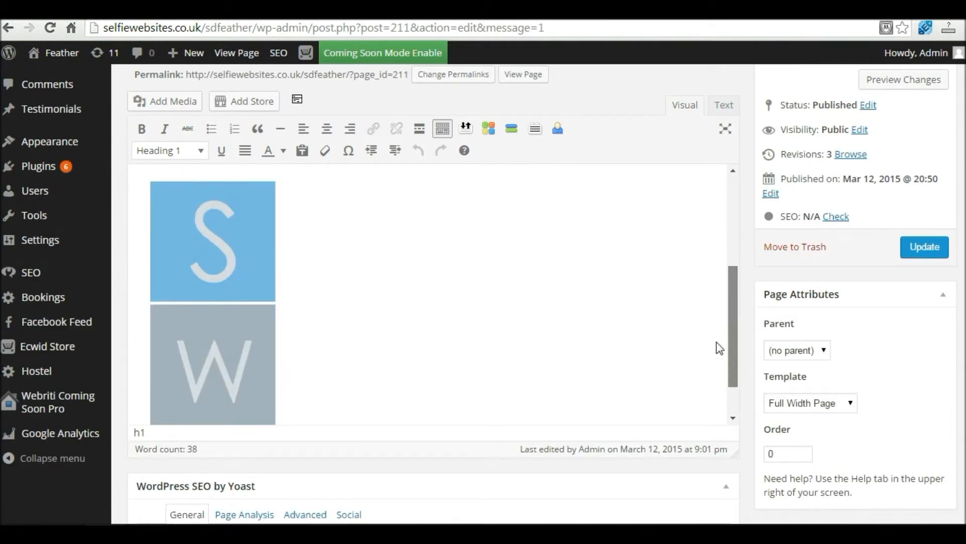
{"action": "scroll", "coordinate": [720, 349], "scroll_direction": "up", "scroll_amount": 1}
{"action": "left_click", "coordinate": [229, 284]}
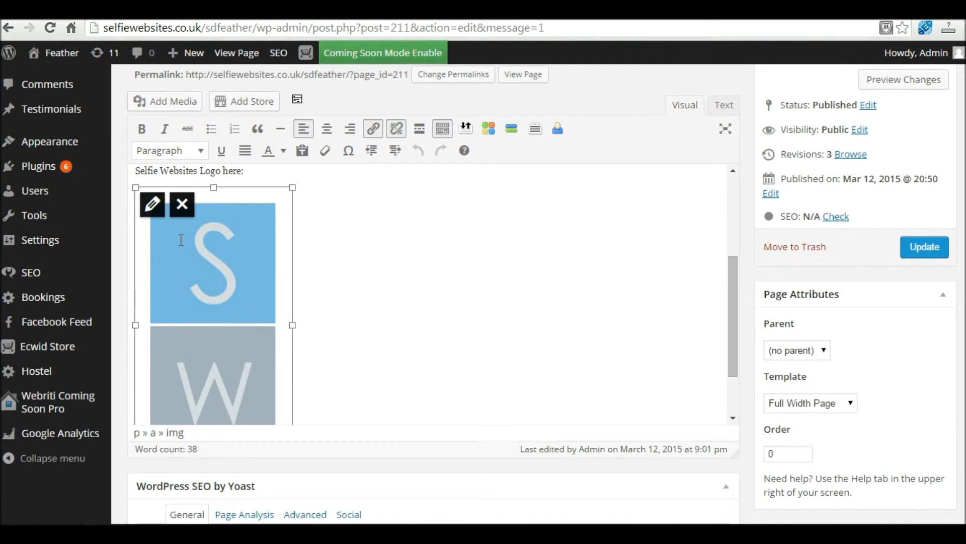
{"action": "left_click", "coordinate": [153, 203]}
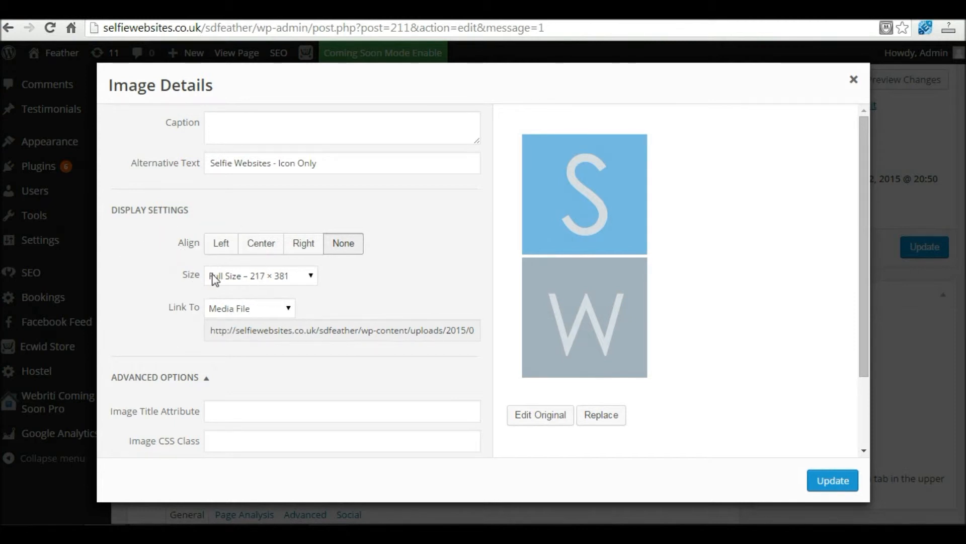
{"action": "left_click", "coordinate": [245, 277]}
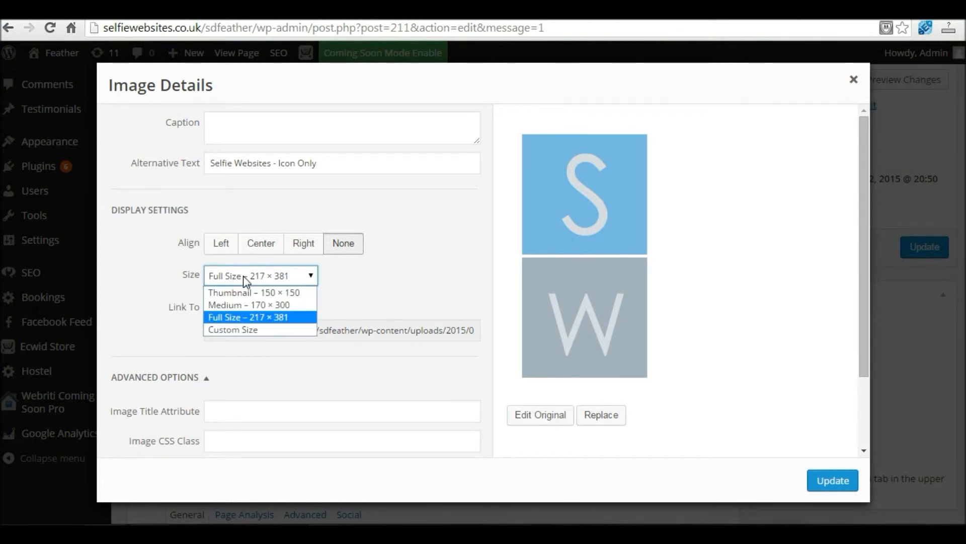
{"action": "left_click", "coordinate": [251, 305]}
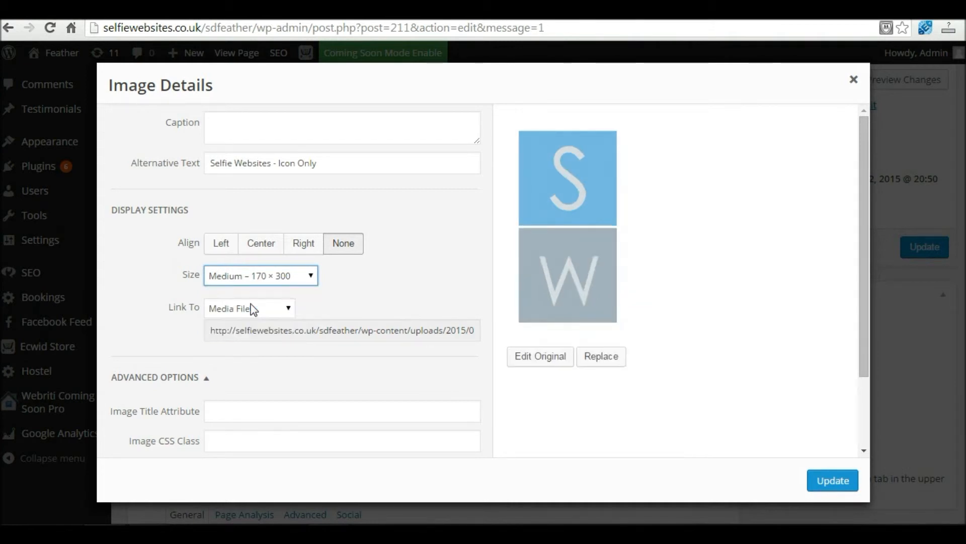
{"action": "left_click", "coordinate": [828, 485]}
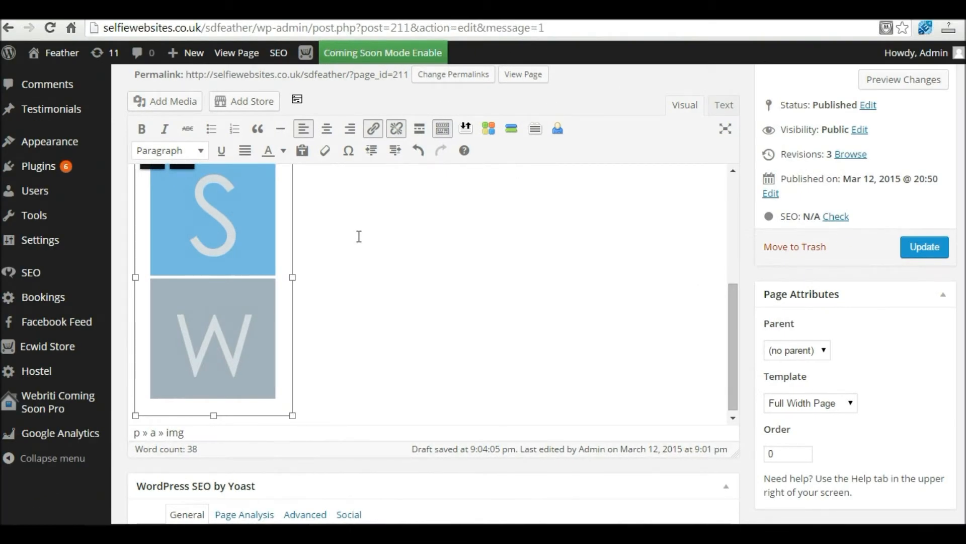
Scale the original logo image to a width of 100 pixels and return to its image details.
{"action": "left_click_drag", "start_coordinate": [726, 295], "coordinate": [732, 277]}
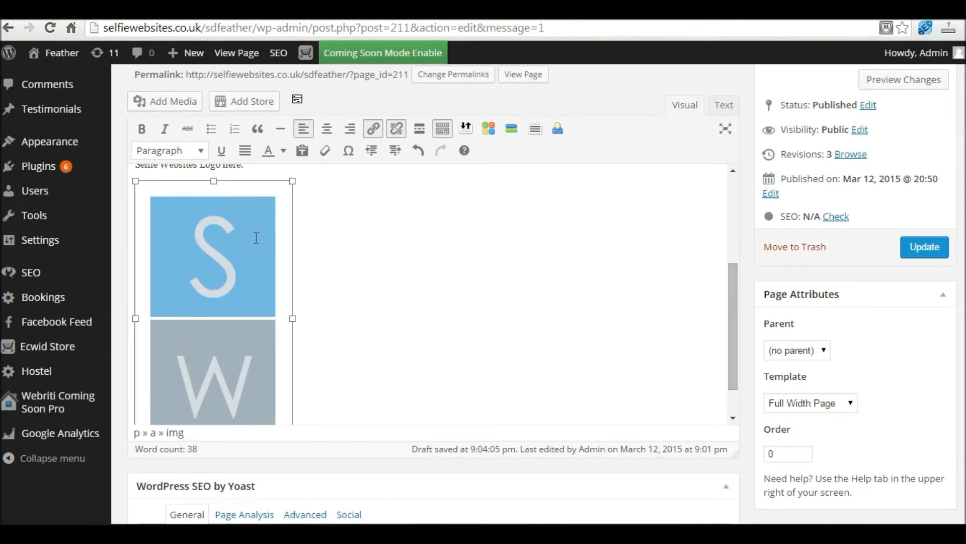
{"action": "left_click", "coordinate": [214, 234]}
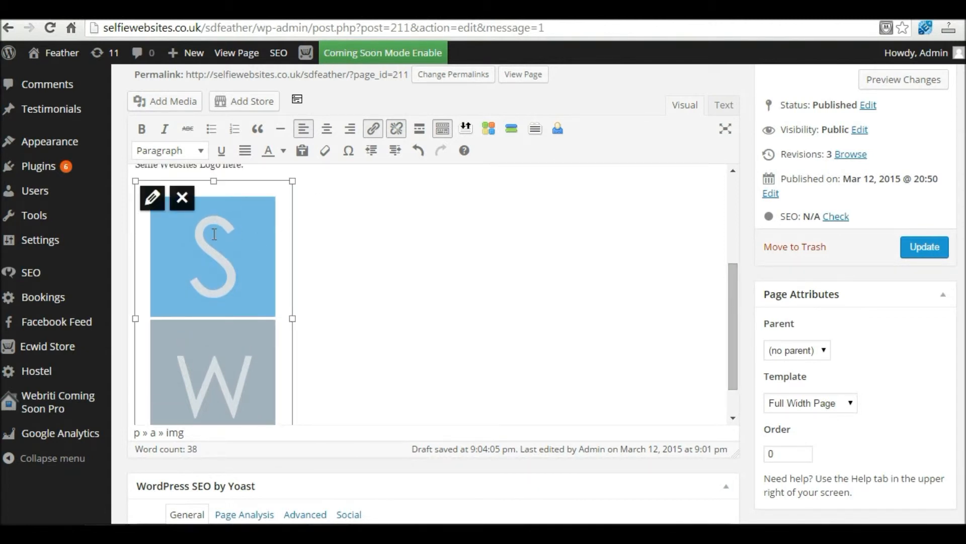
{"action": "left_click", "coordinate": [153, 199]}
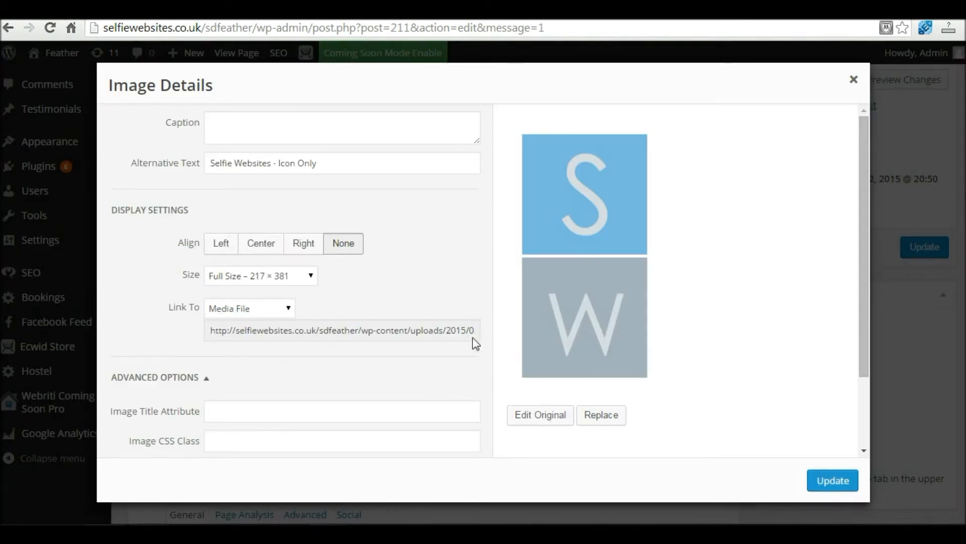
{"action": "left_click", "coordinate": [535, 417]}
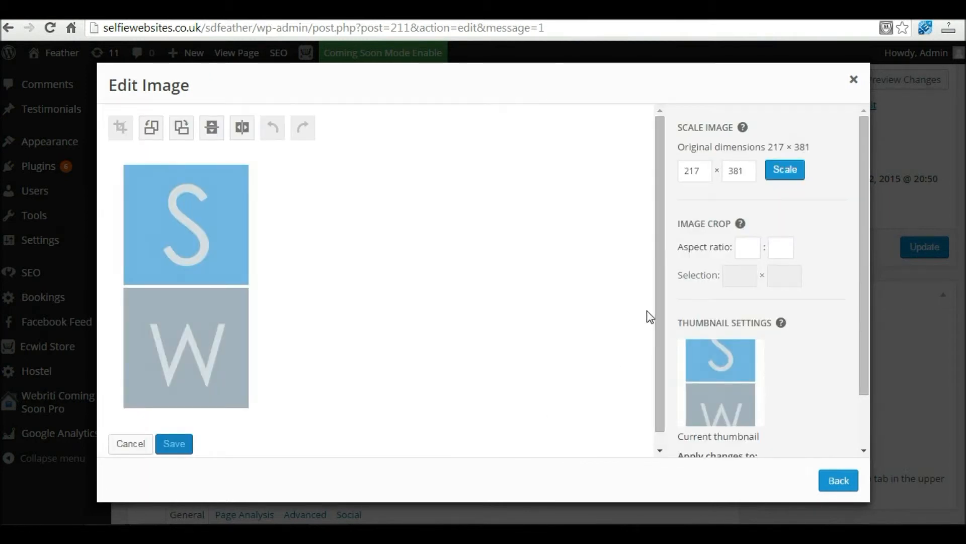
{"action": "double_click", "coordinate": [706, 171]}
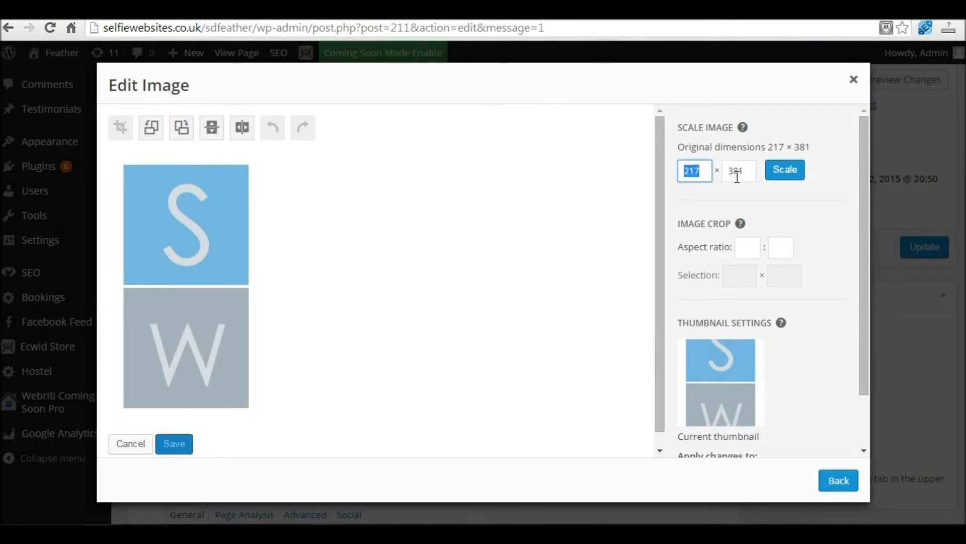
{"action": "type", "text": "100"}
{"action": "left_click", "coordinate": [784, 176]}
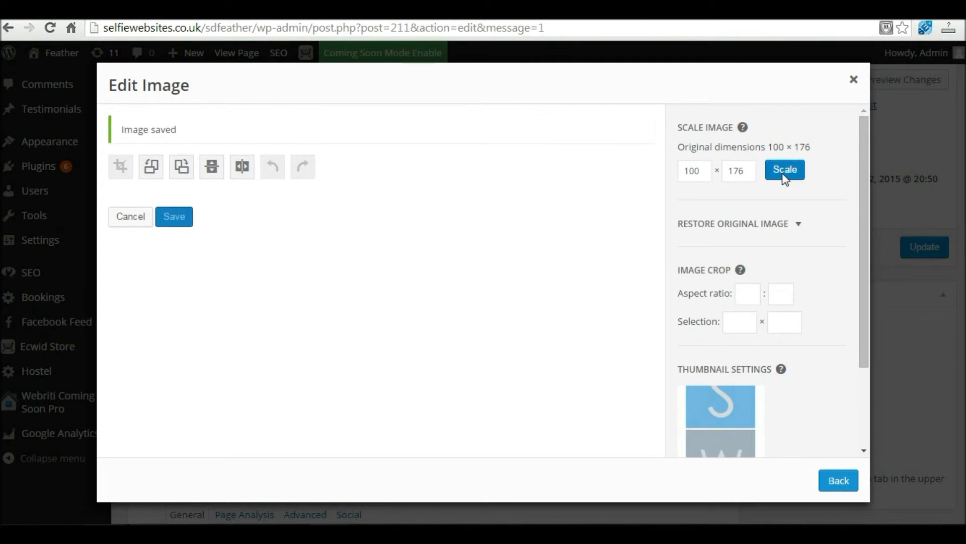
{"action": "left_click", "coordinate": [846, 484]}
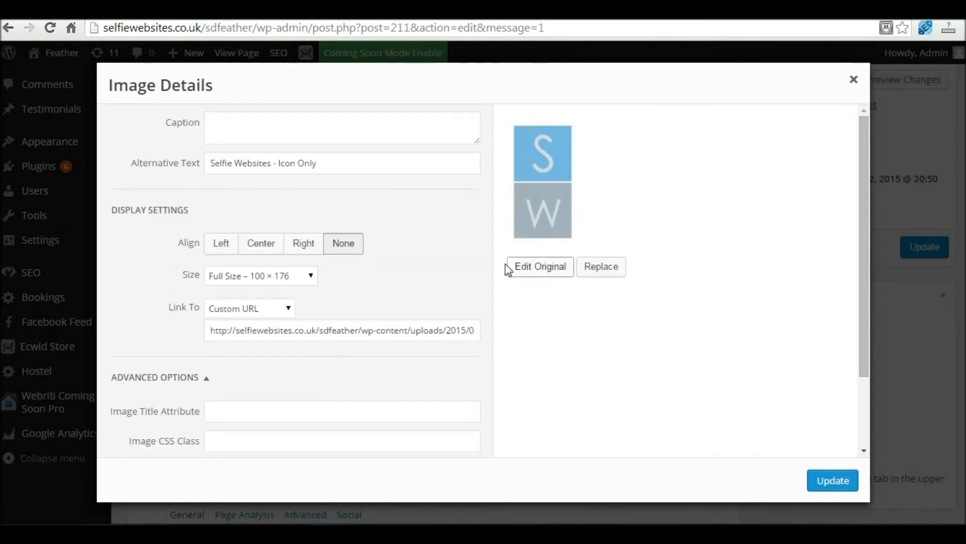
Apply the Full Size – 100 × 176 display size to the logo in the page content.
{"action": "left_click", "coordinate": [239, 280]}
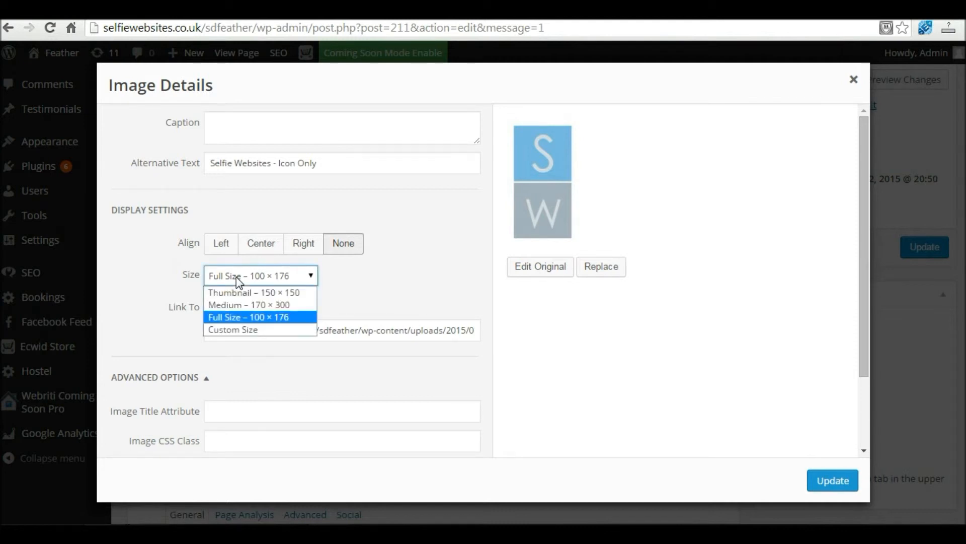
{"action": "left_click", "coordinate": [268, 322]}
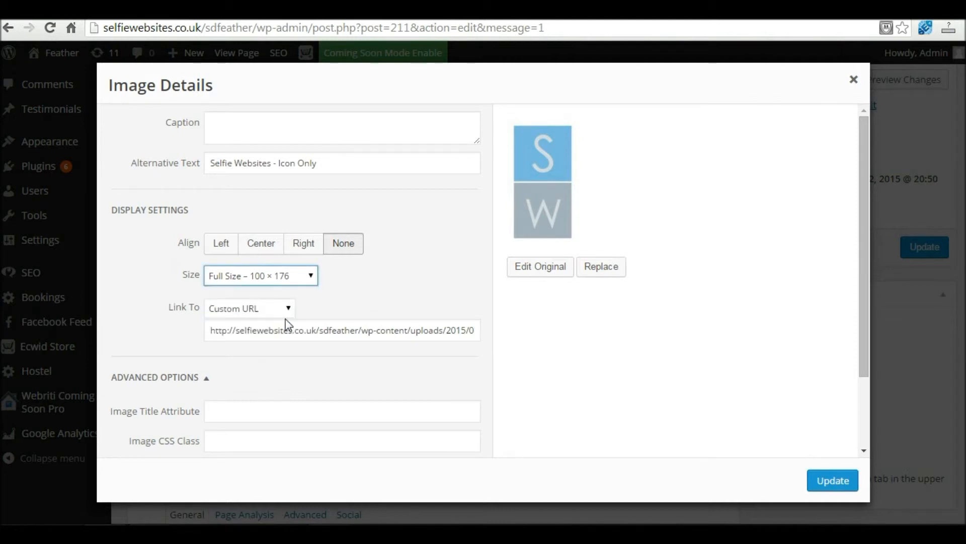
{"action": "left_click", "coordinate": [839, 483]}
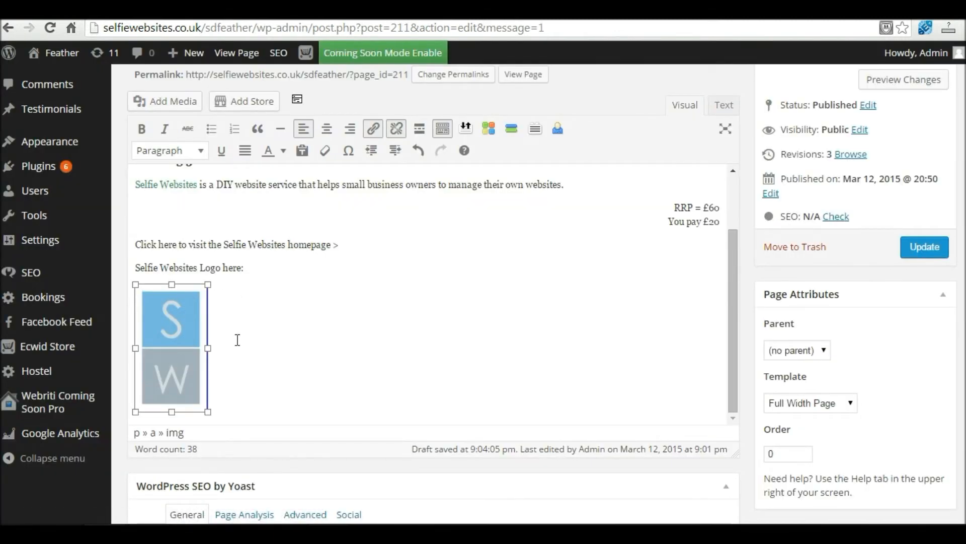
{"action": "left_click", "coordinate": [329, 328]}
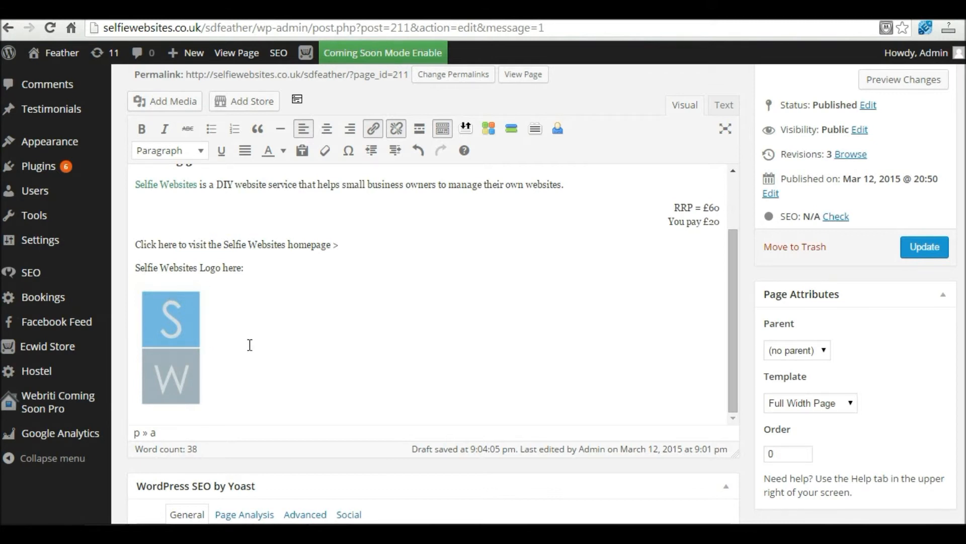
Move the lines "Click here to visit the Selfie Websites homepage >" and "Selfie Websites Logo here:" below the logo image.
{"action": "left_click", "coordinate": [174, 321]}
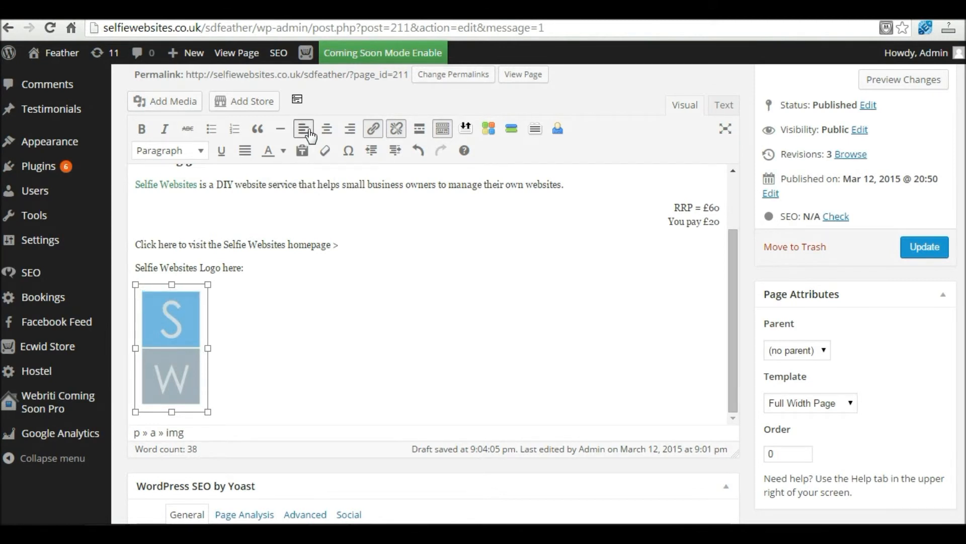
{"action": "left_click", "coordinate": [137, 245]}
{"action": "left_click_drag", "start_coordinate": [155, 244], "coordinate": [267, 264]}
{"action": "key", "text": "BackSpace"}
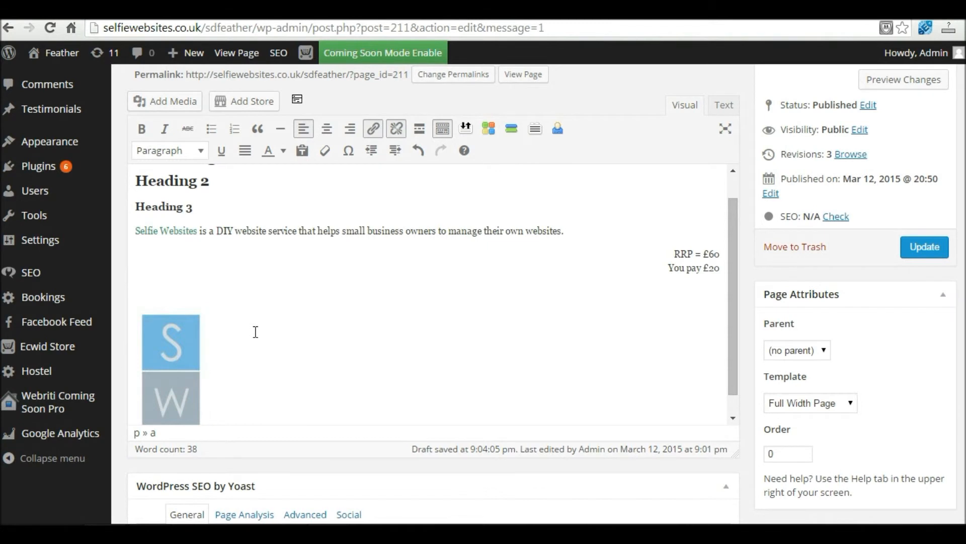
{"action": "key", "text": "ctrl+z"}
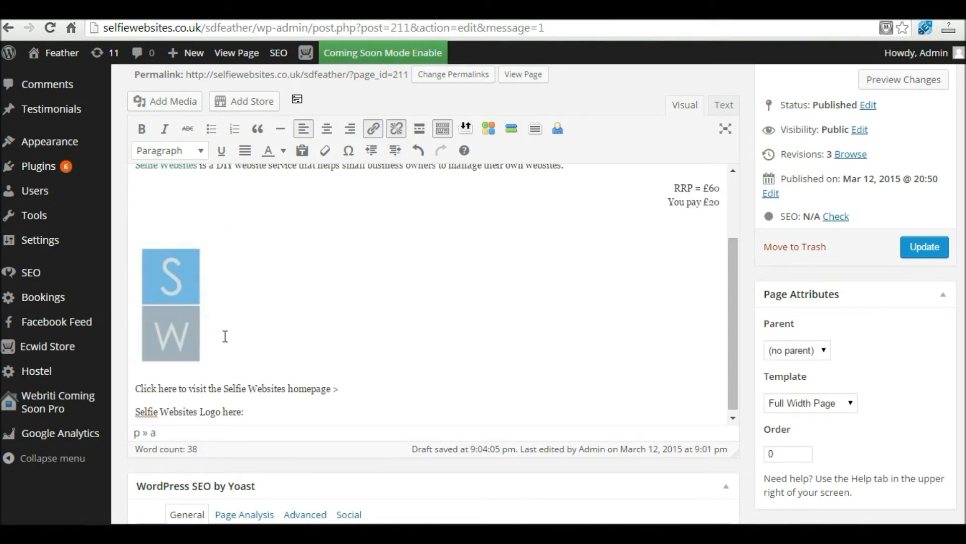
Set the logo image's alignment to Left in its image details and apply the change.
{"action": "left_click", "coordinate": [174, 281]}
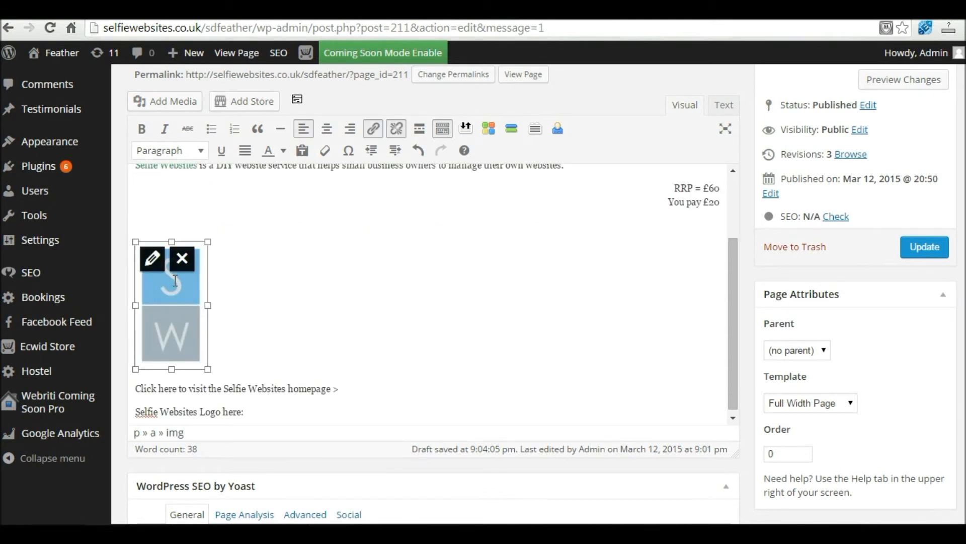
{"action": "left_click", "coordinate": [152, 258]}
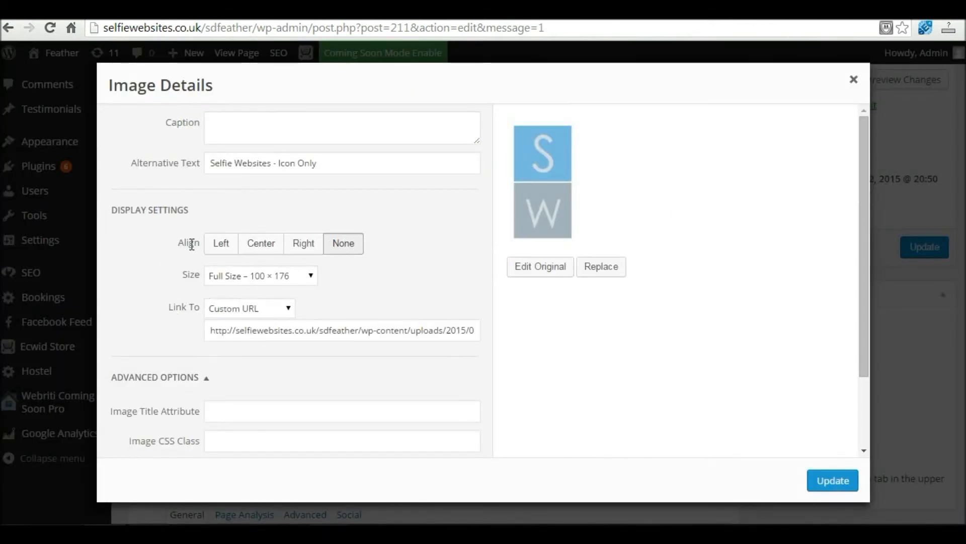
{"action": "left_click", "coordinate": [216, 249]}
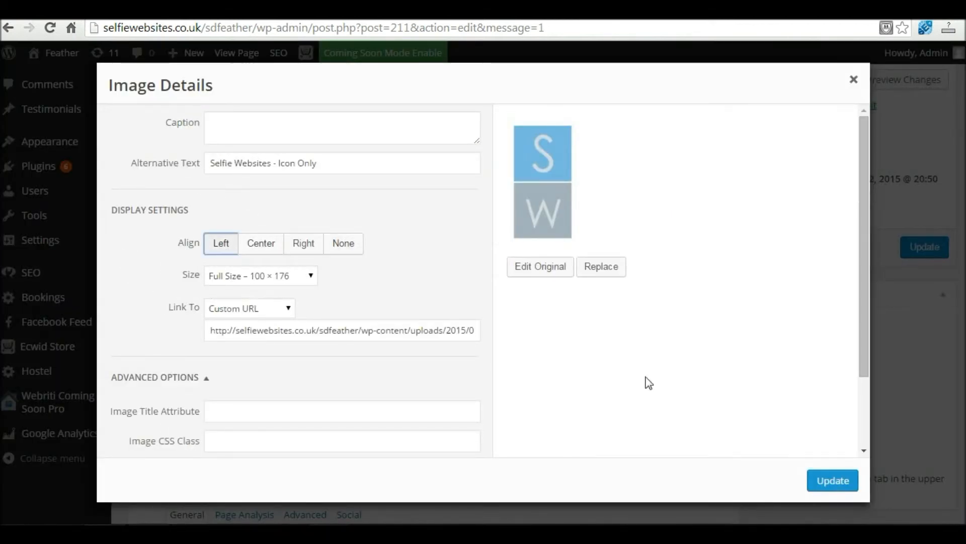
{"action": "left_click", "coordinate": [833, 480]}
Copy the lines "Click here to visit the Selfie Websites homepage >" and "Selfie Websites Logo here:" and paste them twice below the originals.
{"action": "left_click", "coordinate": [366, 304]}
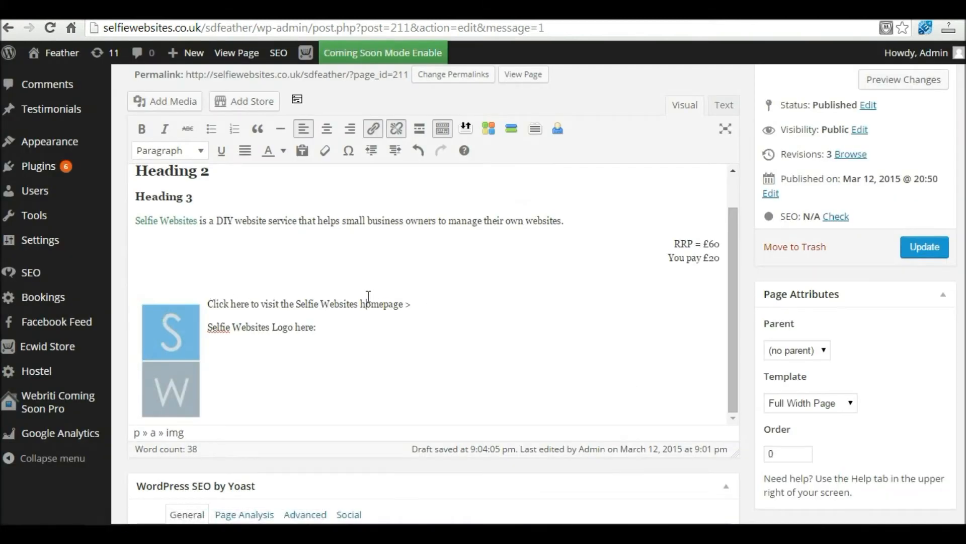
{"action": "left_click", "coordinate": [209, 305]}
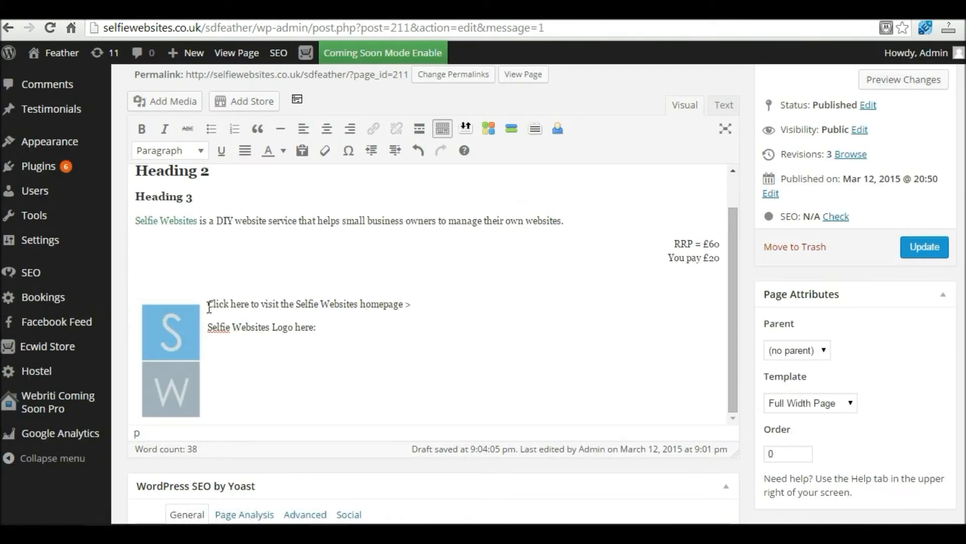
{"action": "left_click", "coordinate": [333, 327], "text": "shift"}
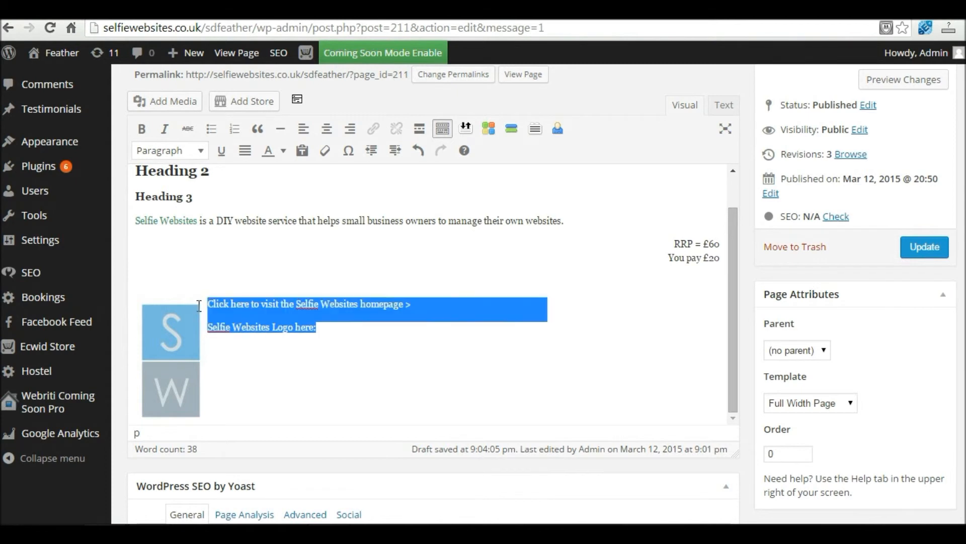
{"action": "key", "text": "ctrl+c"}
{"action": "left_click", "coordinate": [336, 327]}
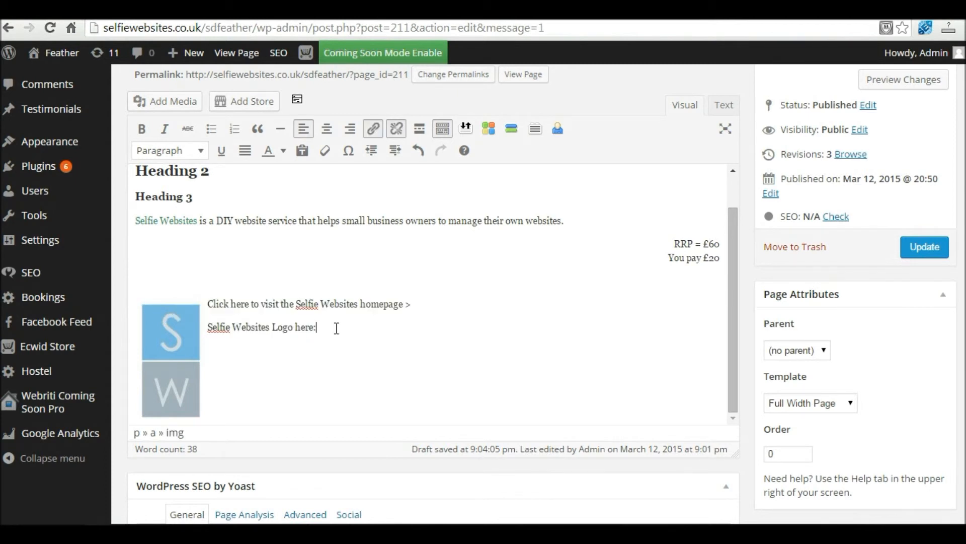
{"action": "key", "text": "Return"}
{"action": "key", "text": "ctrl+v"}
{"action": "key", "text": "ctrl+b"}
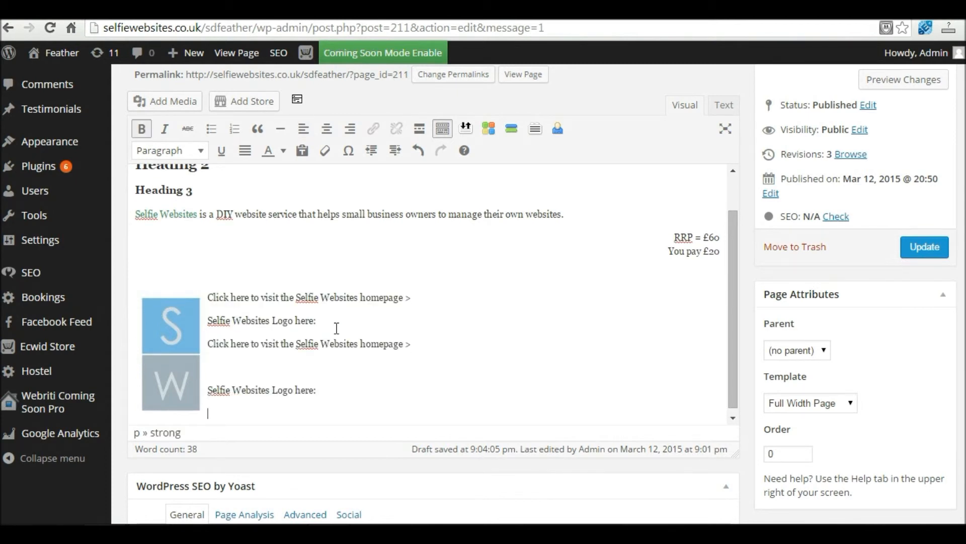
{"action": "key", "text": "ctrl+v"}
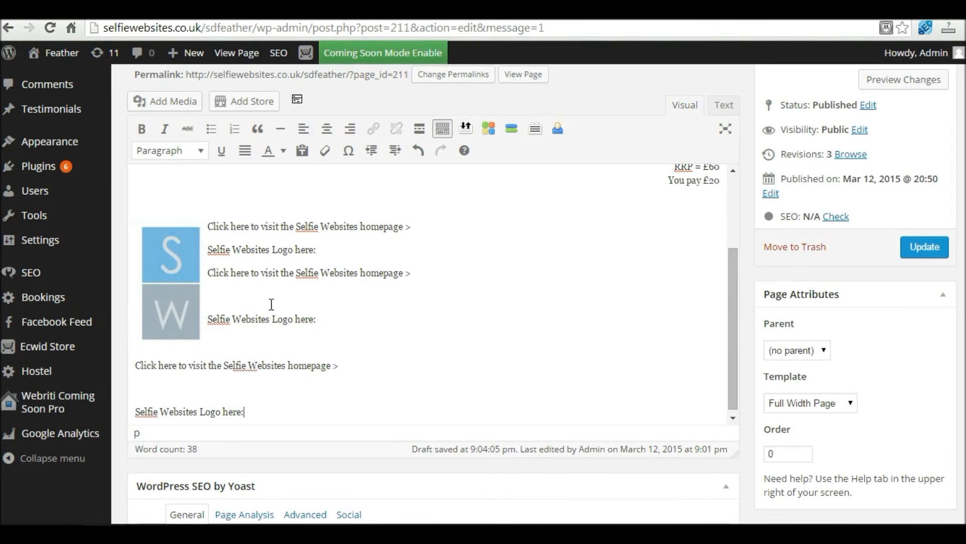
{"action": "scroll", "coordinate": [282, 408], "scroll_direction": "up", "scroll_amount": 2}
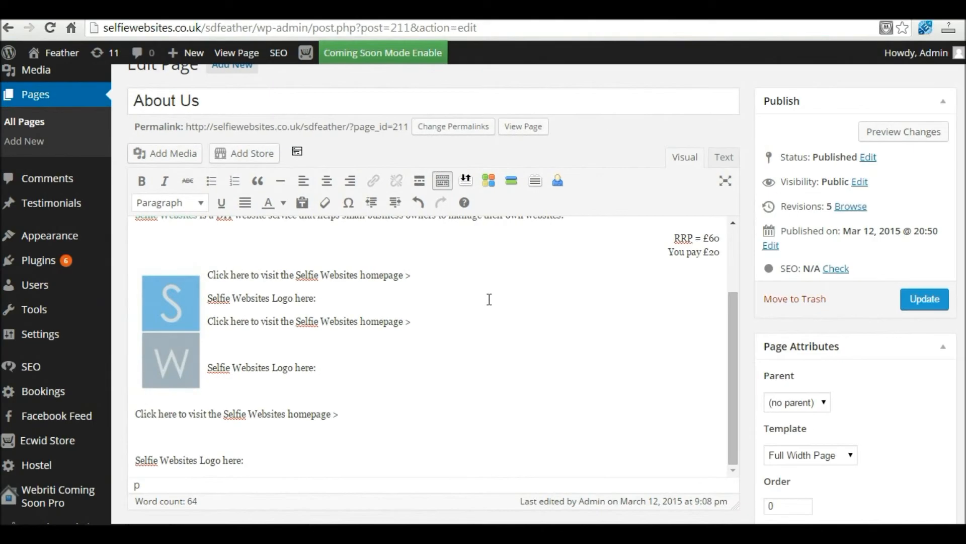
Add a hyperlink to the logo image that leads to the Google website.
{"action": "left_click", "coordinate": [179, 325]}
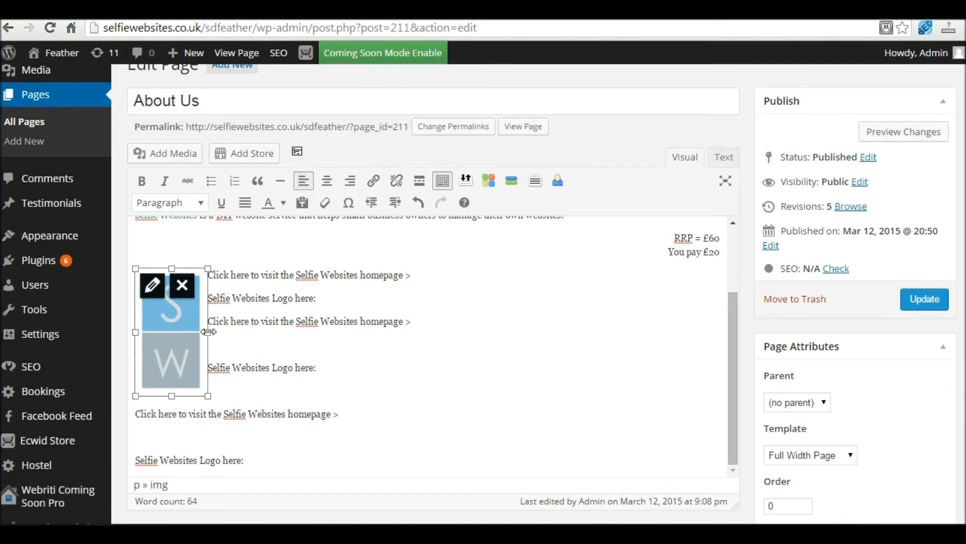
{"action": "left_click", "coordinate": [374, 182]}
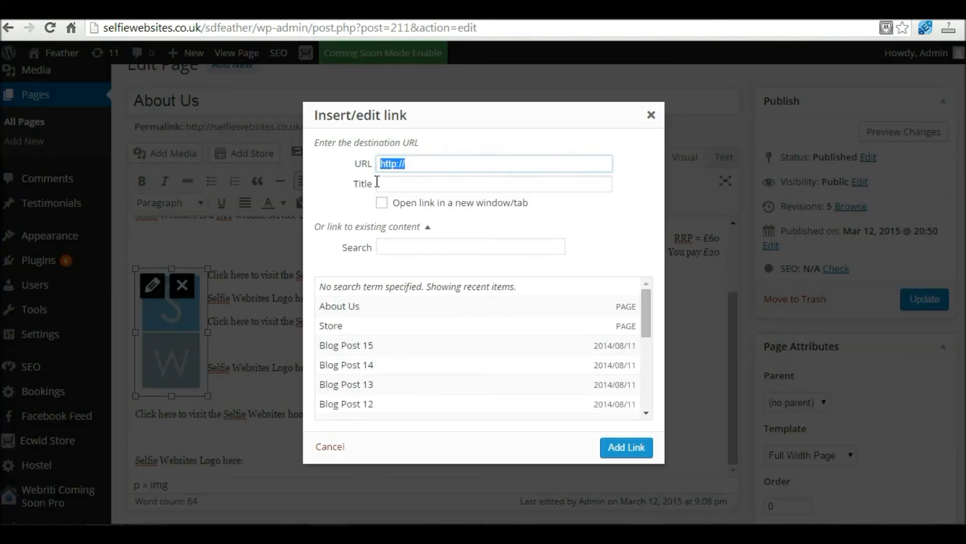
{"action": "left_click", "coordinate": [430, 164]}
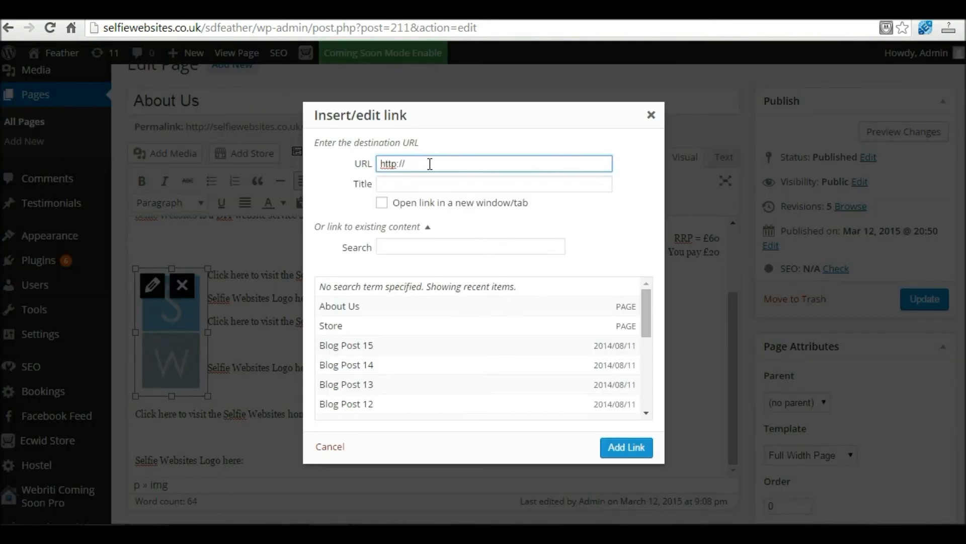
{"action": "type", "text": "goog"}
{"action": "type", "text": "le.c"}
{"action": "type", "text": "www."}
{"action": "left_click", "coordinate": [629, 448]}
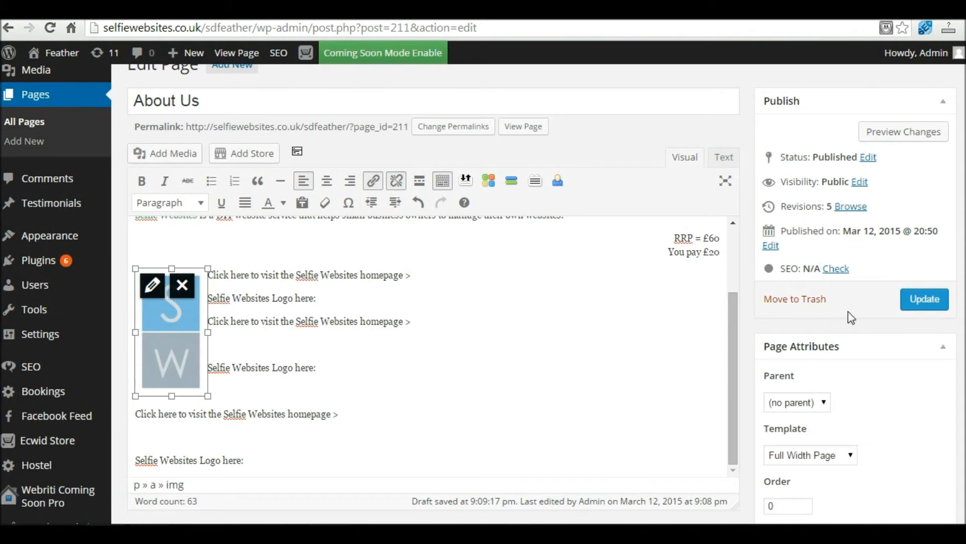
Update the About Us page and test the logo's link on the live page.
{"action": "left_click", "coordinate": [922, 297]}
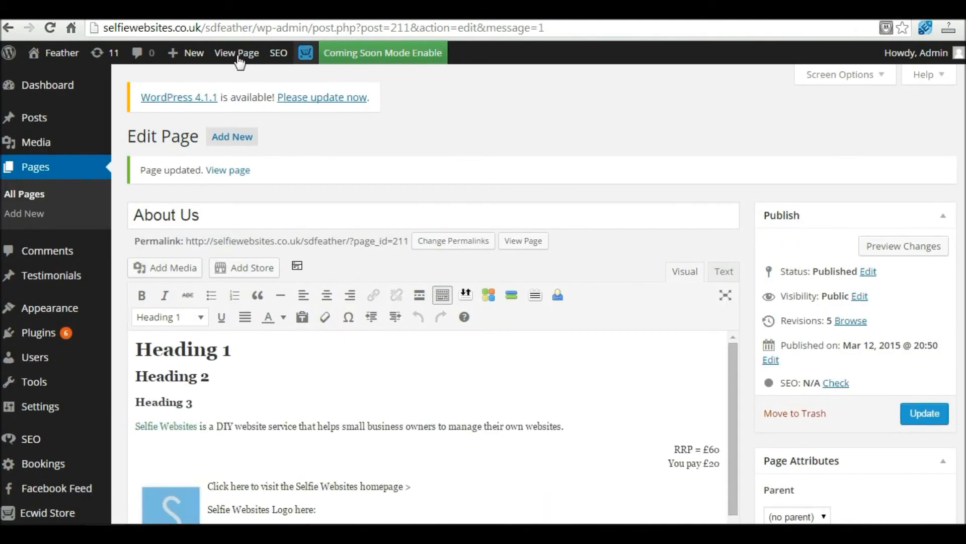
{"action": "left_click", "coordinate": [238, 53]}
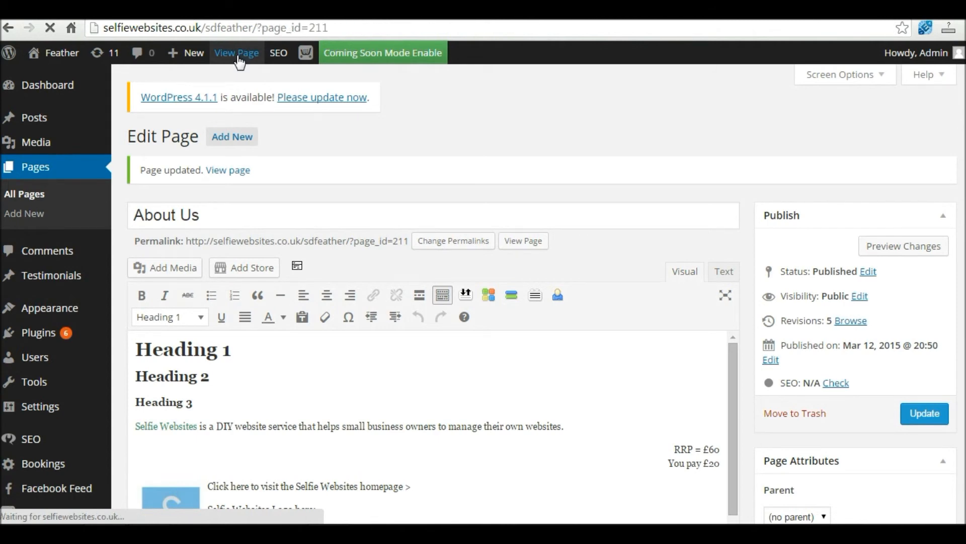
{"action": "scroll", "coordinate": [216, 143], "scroll_direction": "down", "scroll_amount": 5}
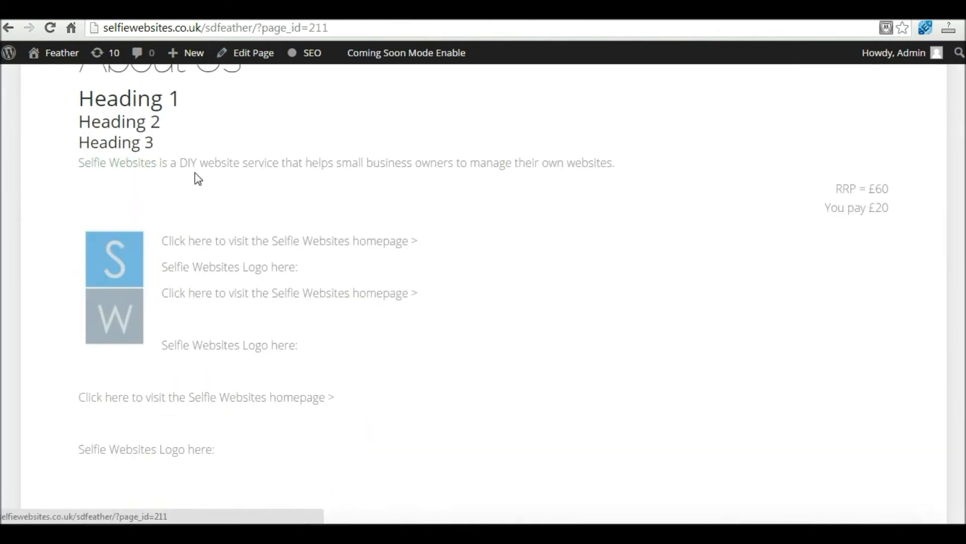
{"action": "left_click", "coordinate": [125, 272]}
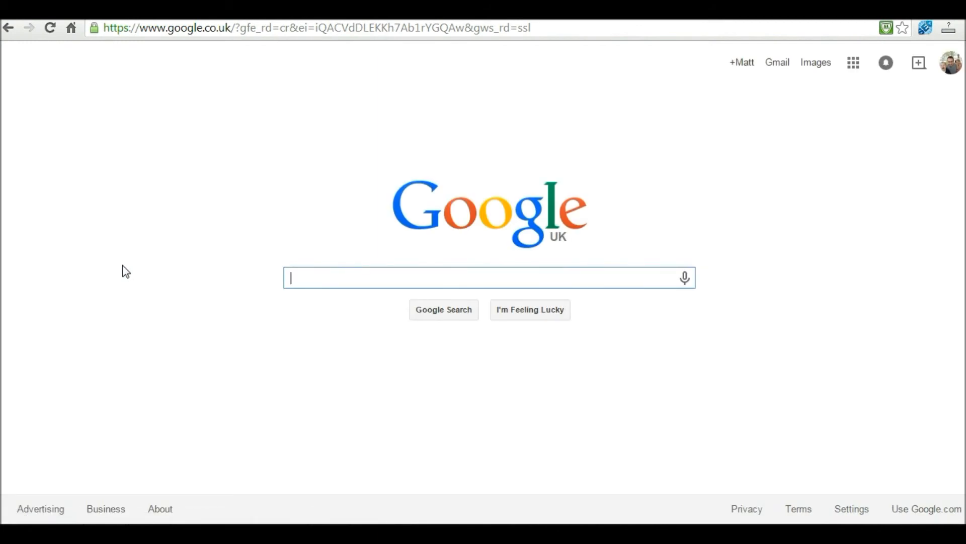
{"action": "left_click", "coordinate": [9, 29]}
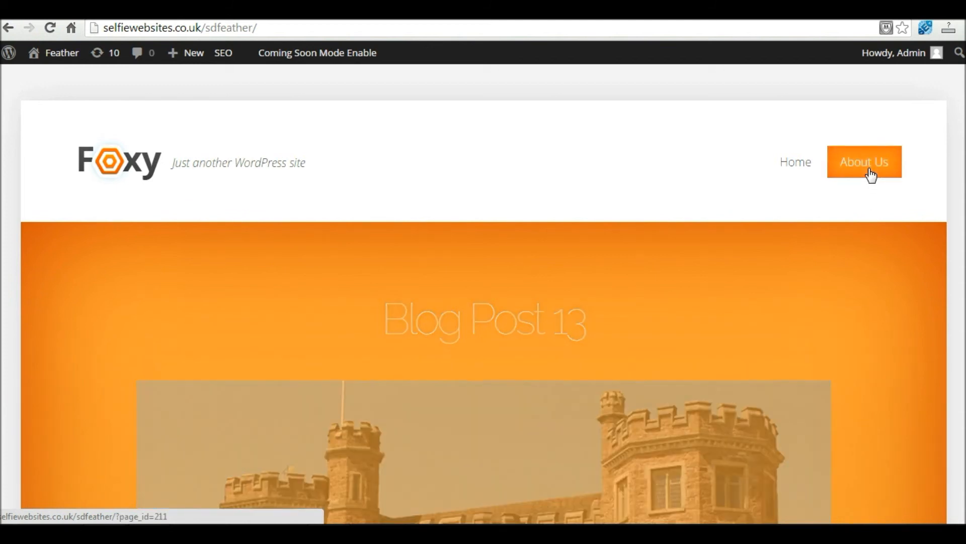
Start a new page from the site dashboard and title it "Meet the Team".
{"action": "mouse_move", "coordinate": [60, 60]}
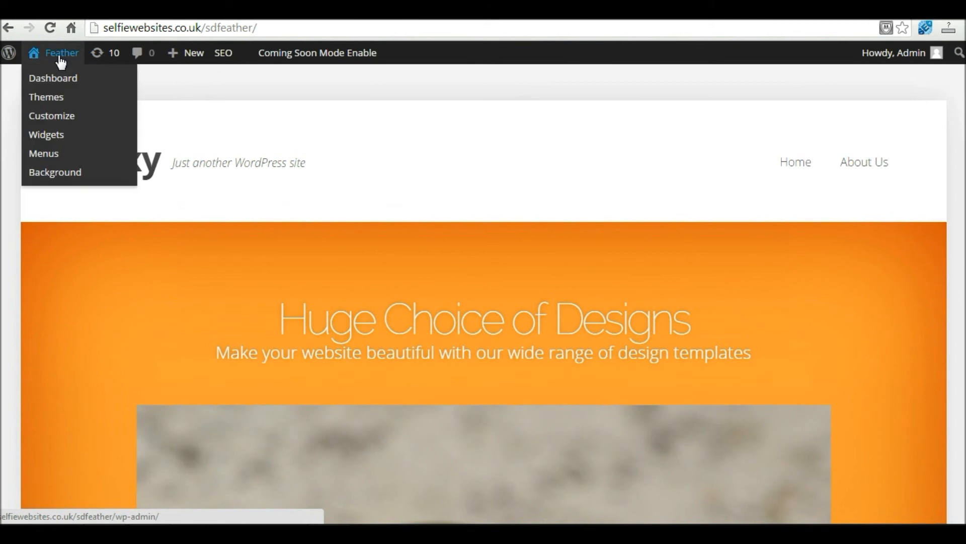
{"action": "left_click", "coordinate": [59, 56]}
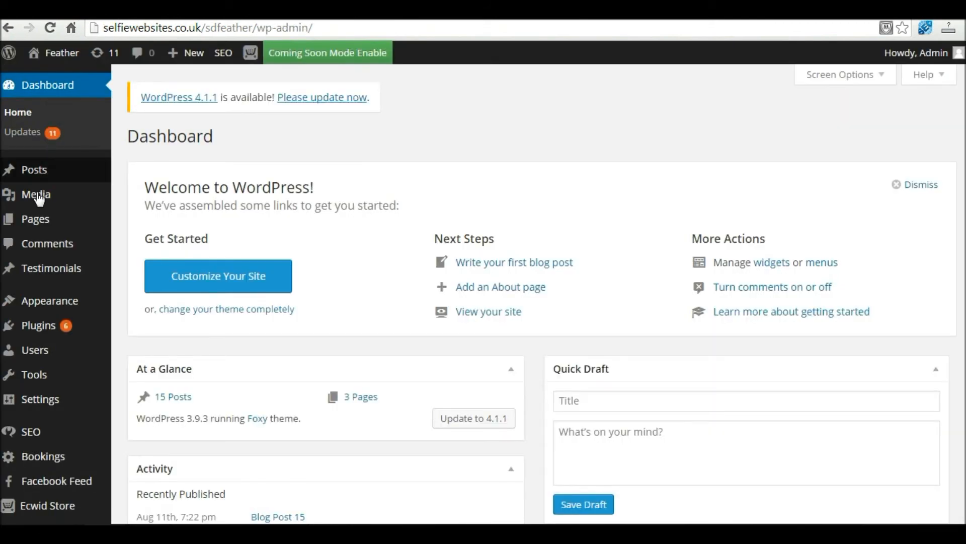
{"action": "mouse_move", "coordinate": [30, 218]}
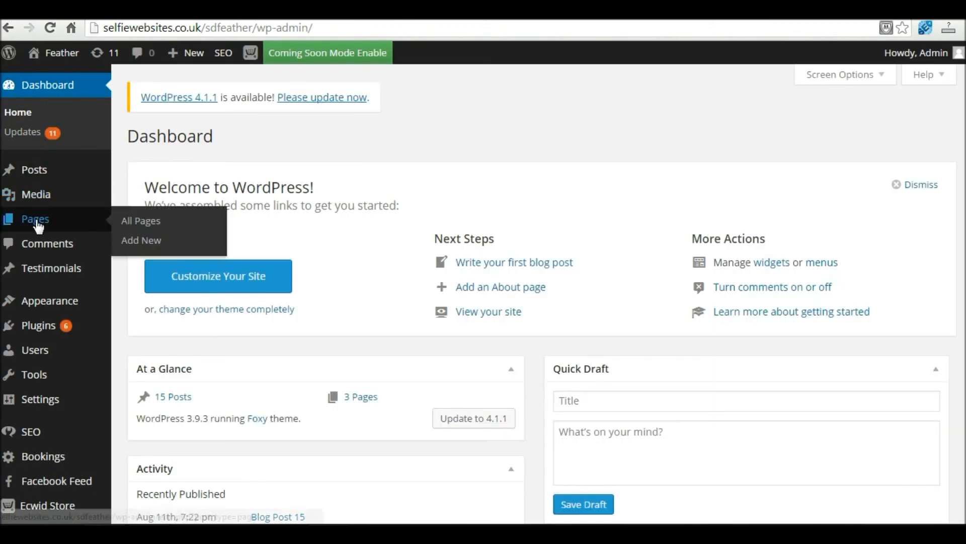
{"action": "left_click", "coordinate": [146, 241]}
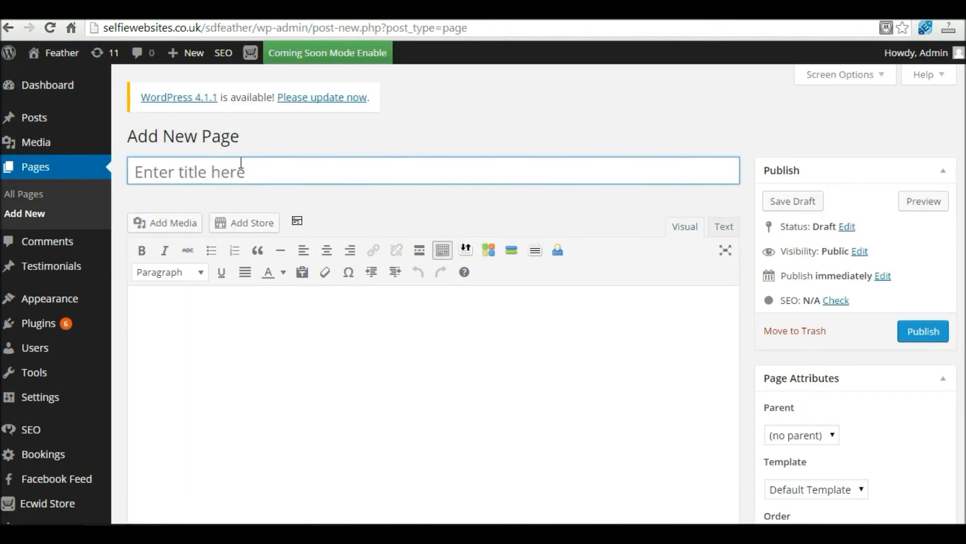
{"action": "type", "text": "Mett"}
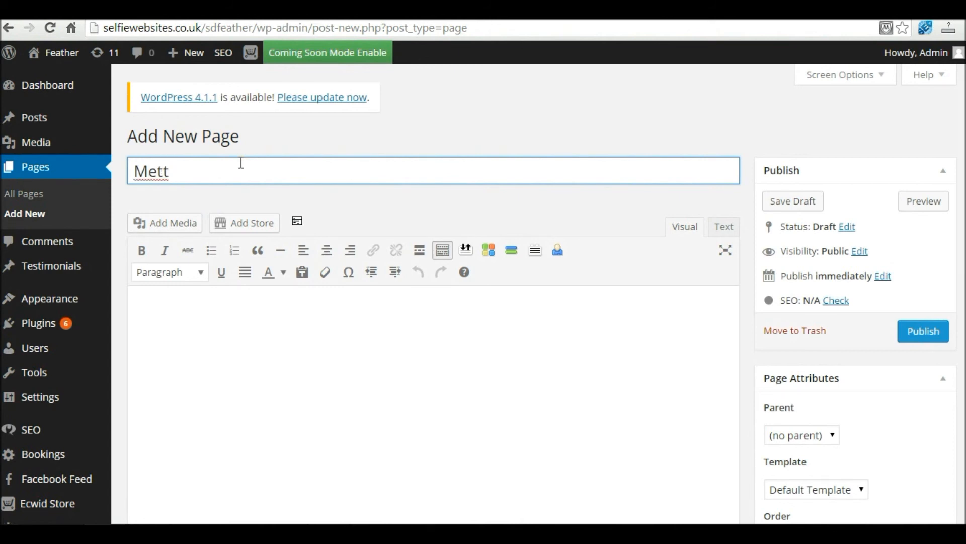
{"action": "key", "text": "BackSpace"}
{"action": "key", "text": "BackSpace"}
{"action": "type", "text": "et the Team"}
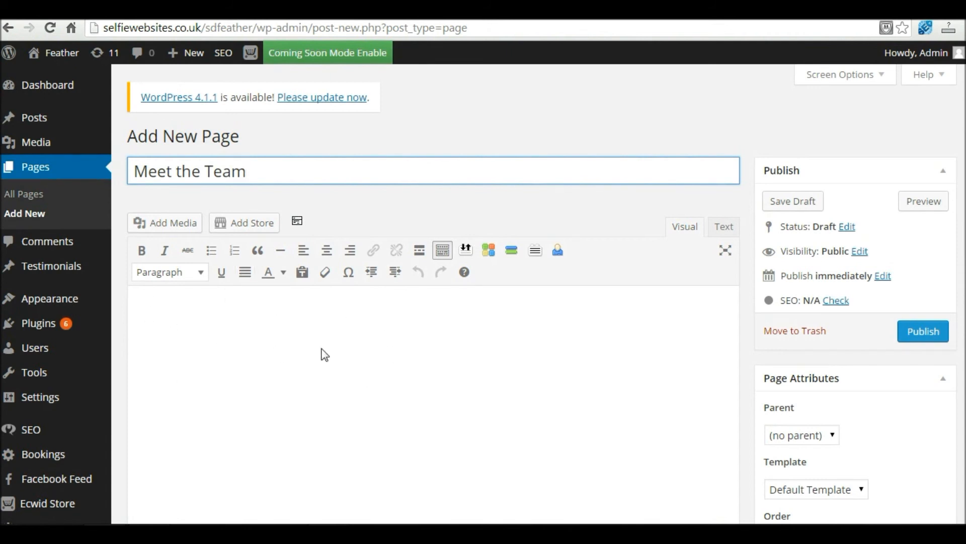
Set About Us as the parent of the new page in its page attributes.
{"action": "scroll", "coordinate": [433, 302], "scroll_direction": "down", "scroll_amount": 3}
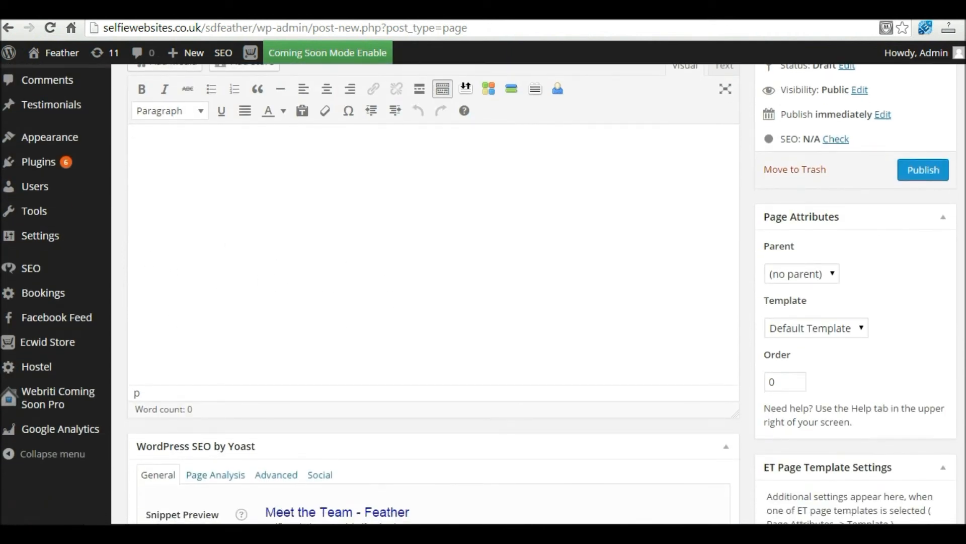
{"action": "key", "text": "ctrl"}
{"action": "key", "text": "ctrl"}
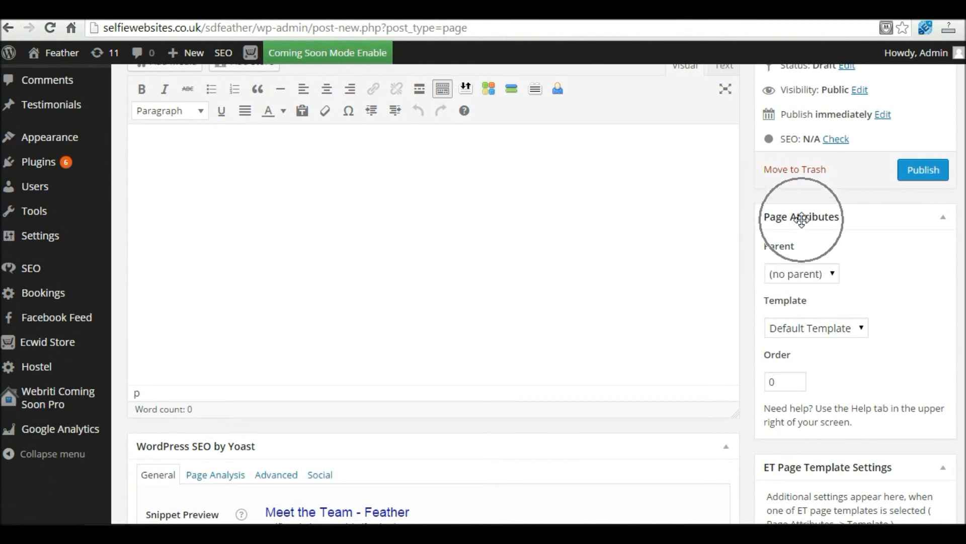
{"action": "key", "text": "ctrl"}
{"action": "key", "text": "ctrl"}
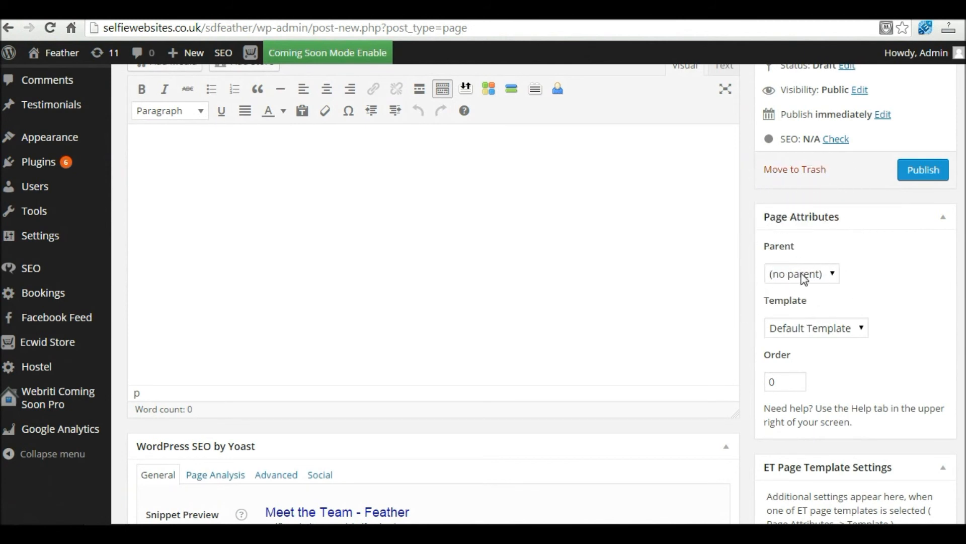
{"action": "left_click", "coordinate": [801, 273]}
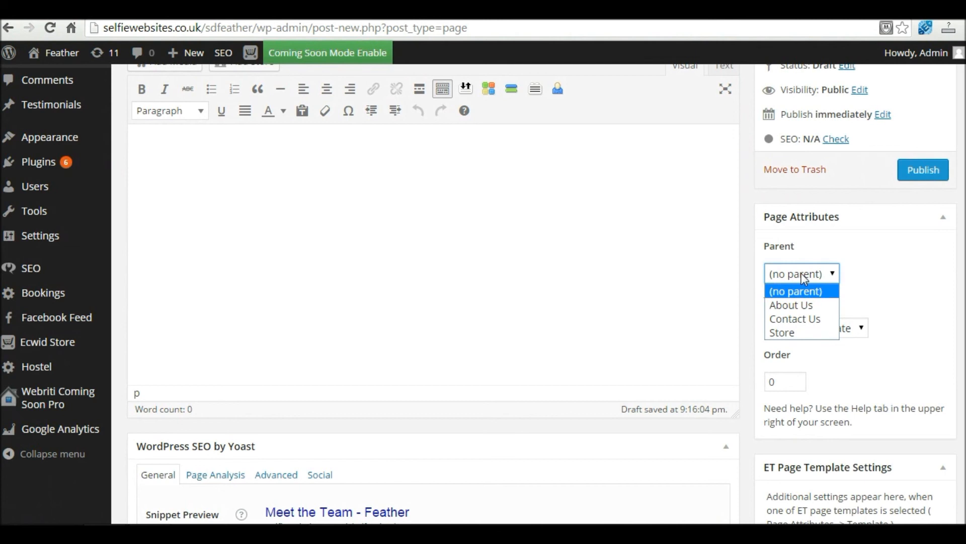
{"action": "left_click", "coordinate": [800, 306]}
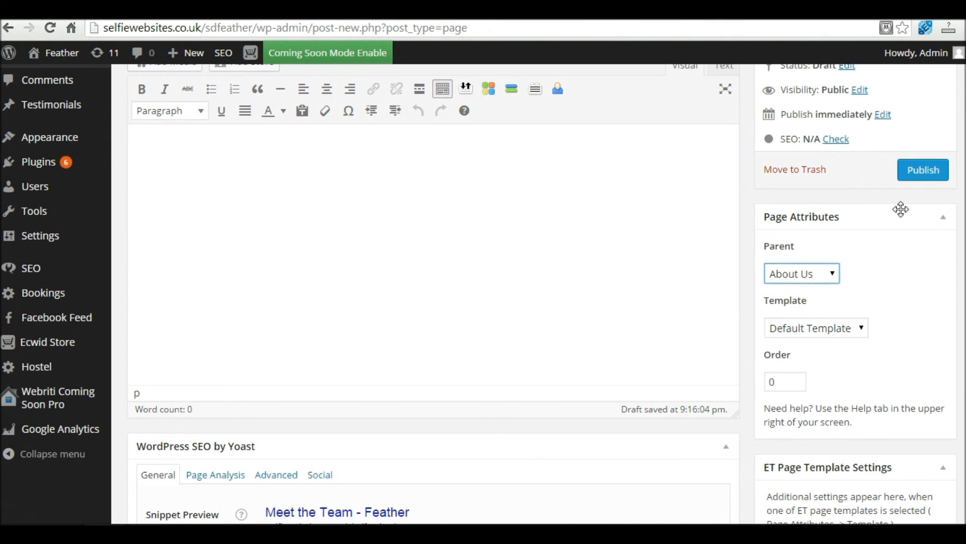
Publish the "Meet the Team" page.
{"action": "scroll", "coordinate": [931, 224], "scroll_direction": "up", "scroll_amount": 3}
{"action": "left_click", "coordinate": [320, 161]}
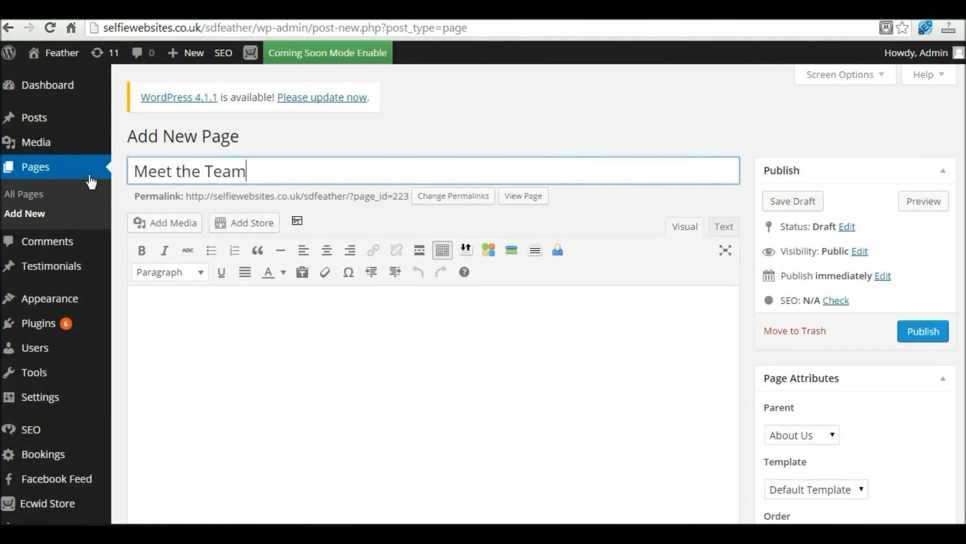
{"action": "key", "text": "ctrl+a"}
{"action": "scroll", "coordinate": [433, 292], "scroll_direction": "down", "scroll_amount": 4}
{"action": "scroll", "coordinate": [964, 281], "scroll_direction": "down", "scroll_amount": 2}
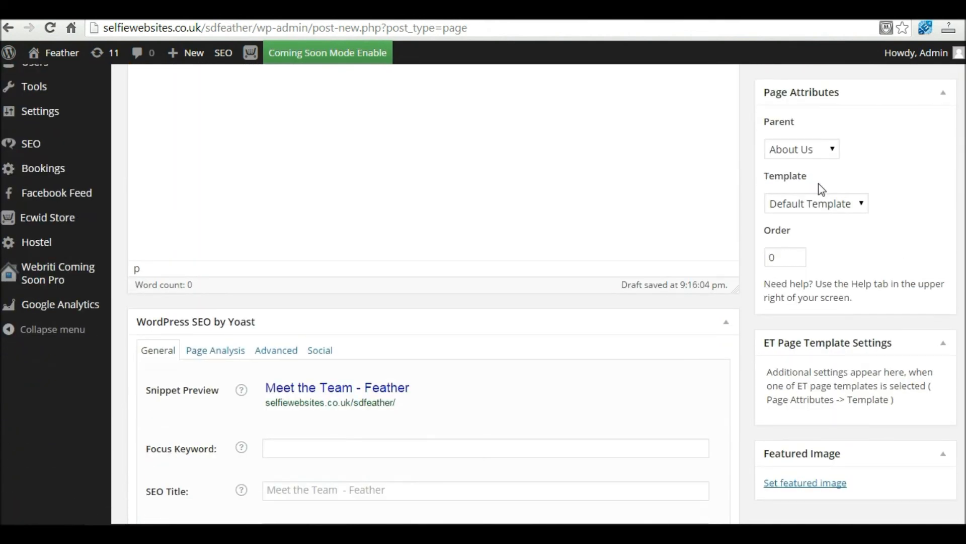
{"action": "scroll", "coordinate": [929, 272], "scroll_direction": "up", "scroll_amount": 5}
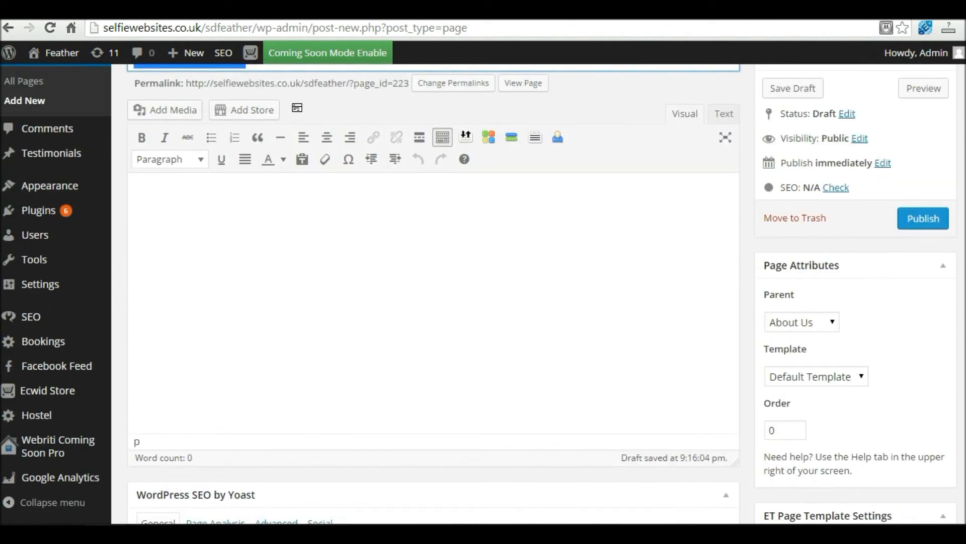
{"action": "left_click", "coordinate": [929, 267]}
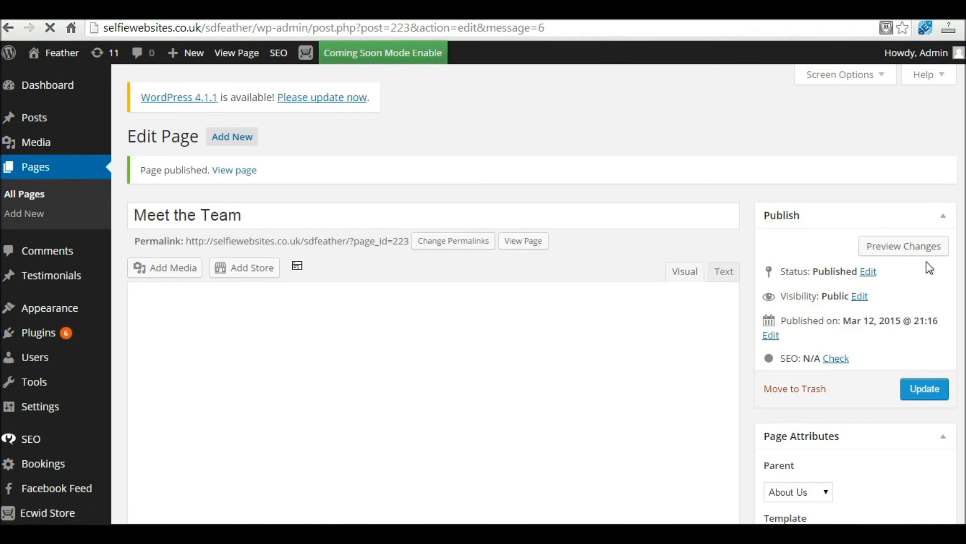
Visit the live site and examine the submenu under About Us in the navigation.
{"action": "mouse_move", "coordinate": [68, 57]}
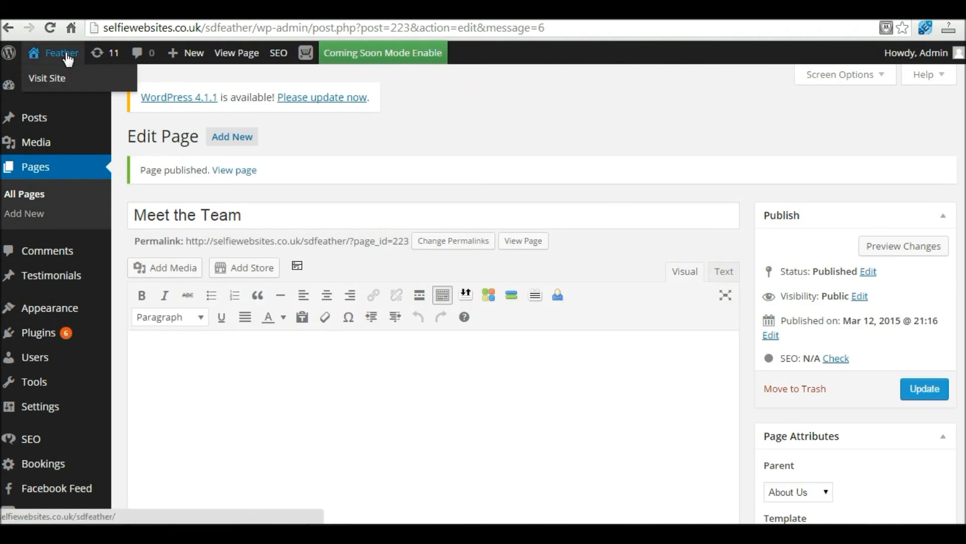
{"action": "left_click", "coordinate": [68, 58]}
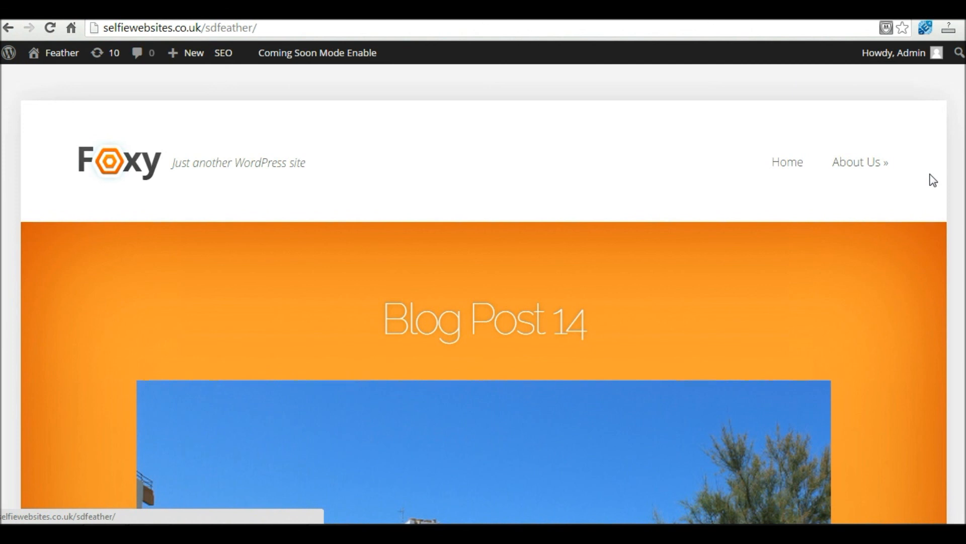
{"action": "mouse_move", "coordinate": [874, 164]}
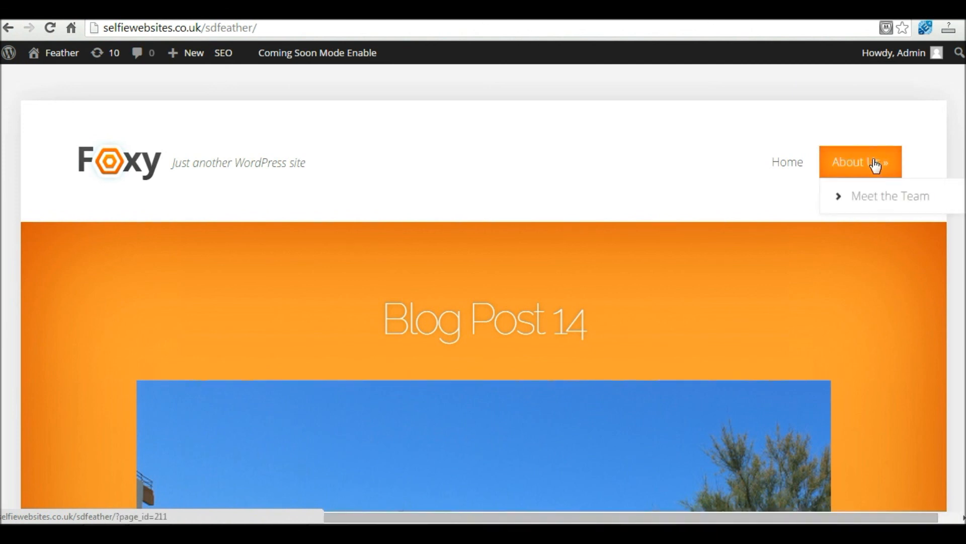